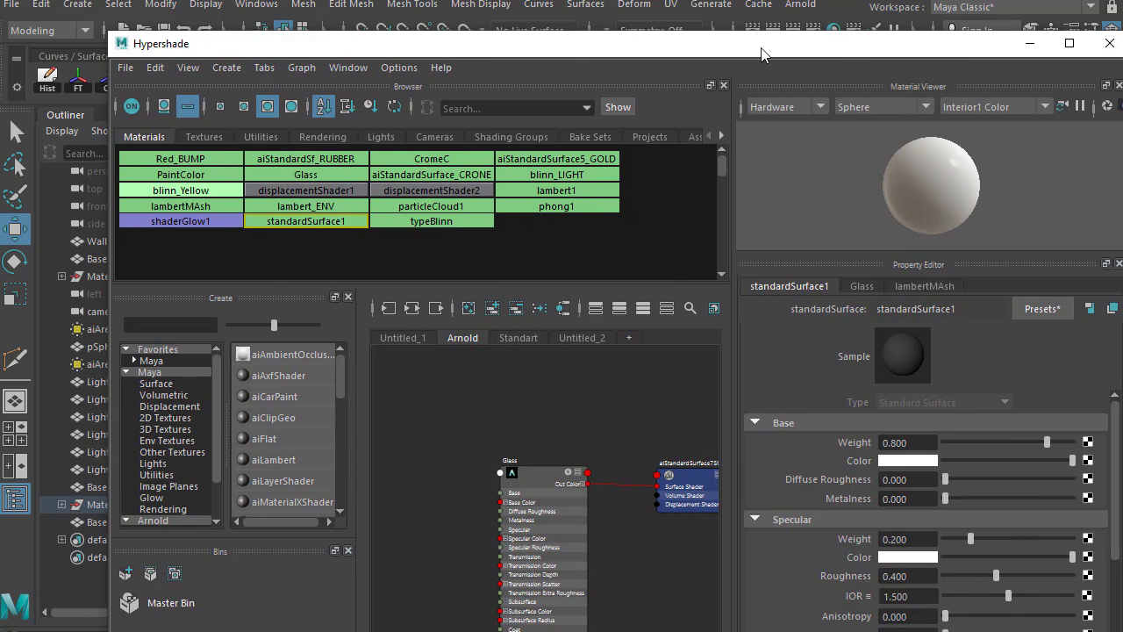
Move the Hypershade window aside to reveal the Arnold RenderView of the chrome and gold spheres
{"action": "left_click_drag", "start_coordinate": [735, 51], "coordinate": [731, 39]}
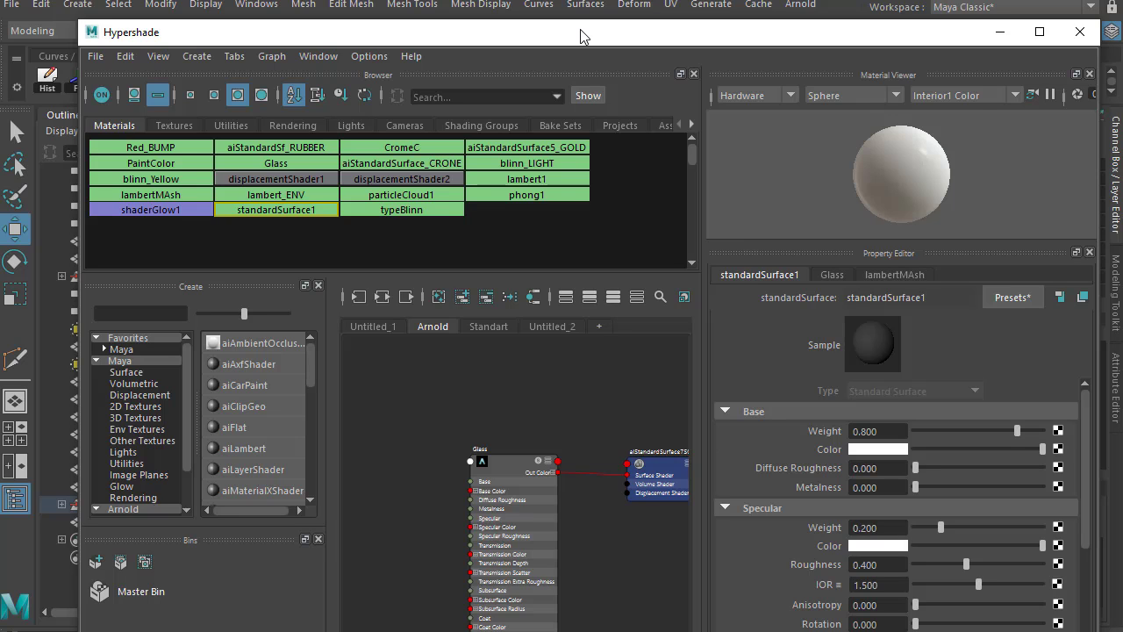
{"action": "left_click_drag", "start_coordinate": [580, 36], "coordinate": [564, 37]}
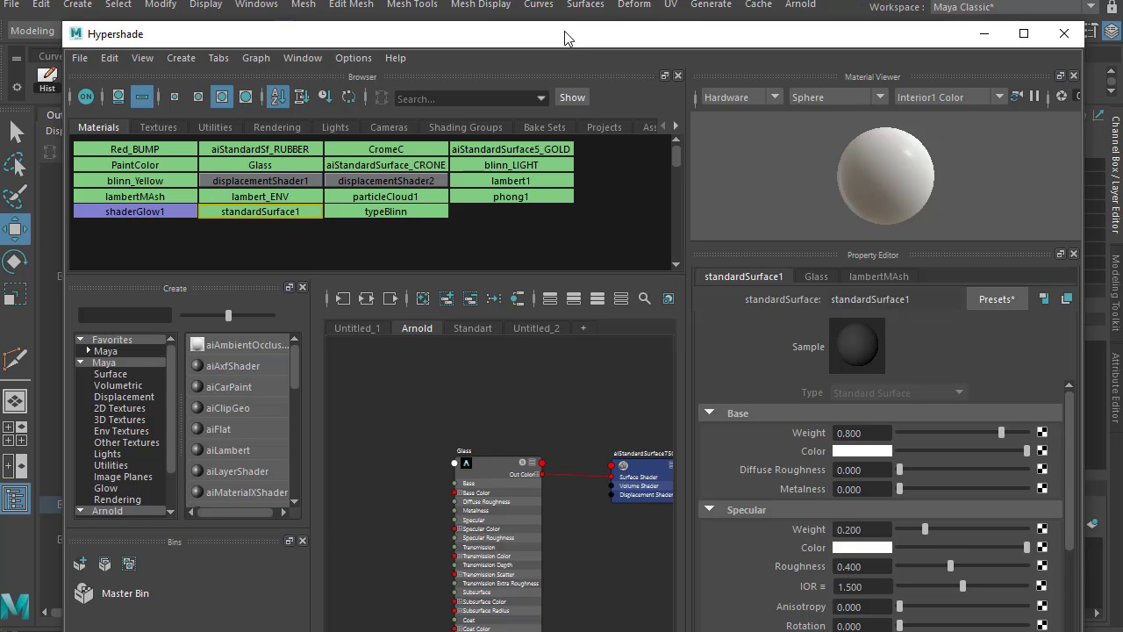
{"action": "mouse_move", "coordinate": [566, 38]}
{"action": "left_mouse_down"}
{"action": "mouse_move", "coordinate": [1122, 40]}
{"action": "mouse_move", "coordinate": [713, 75]}
{"action": "mouse_move", "coordinate": [450, 115]}
{"action": "mouse_move", "coordinate": [443, 148]}
{"action": "left_mouse_up"}
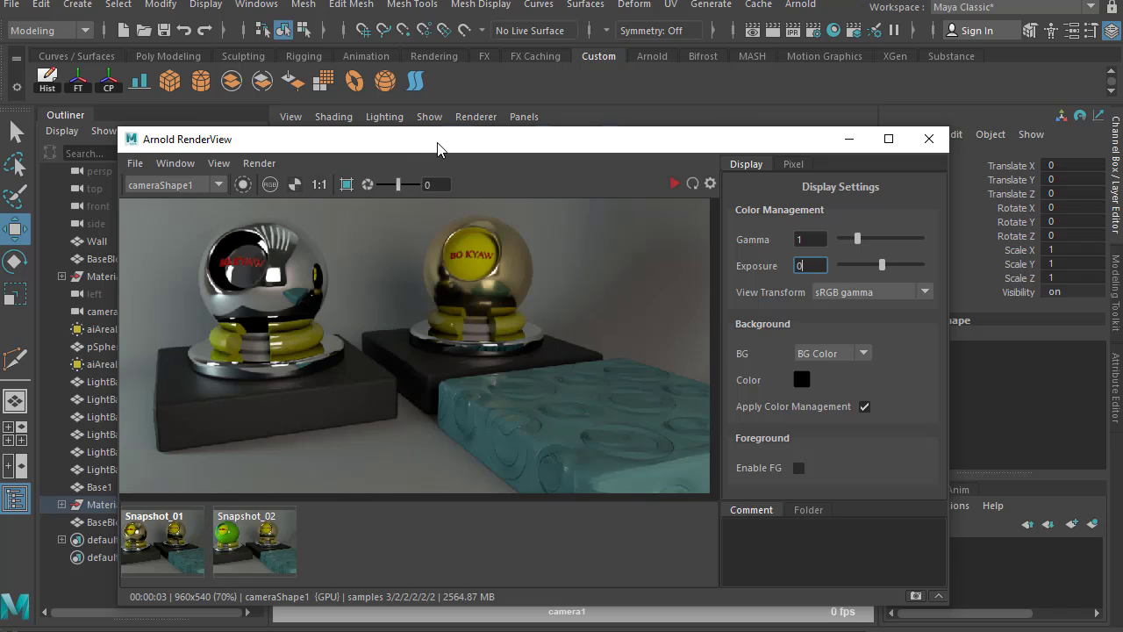
{"action": "left_click_drag", "start_coordinate": [438, 144], "coordinate": [418, 145]}
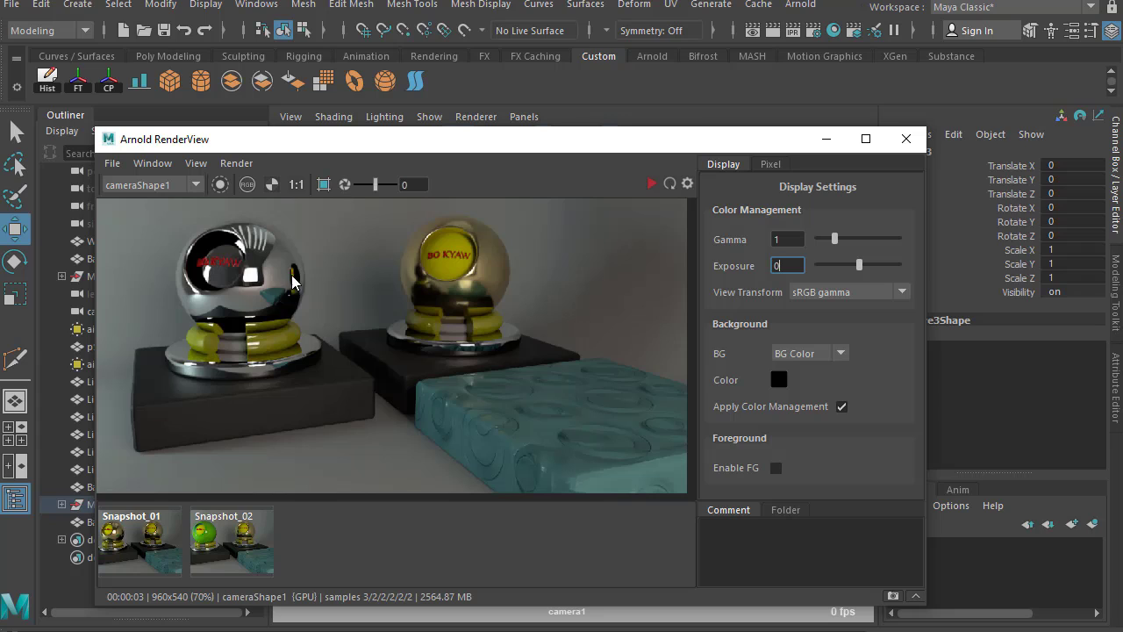
{"action": "left_click", "coordinate": [112, 163]}
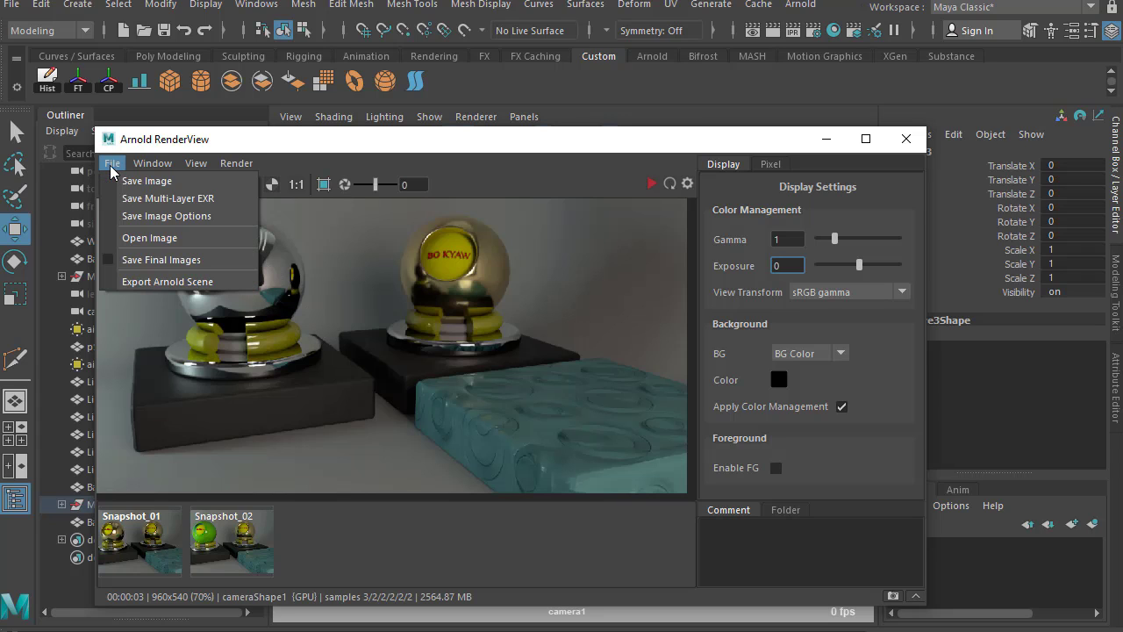
{"action": "left_click", "coordinate": [202, 200]}
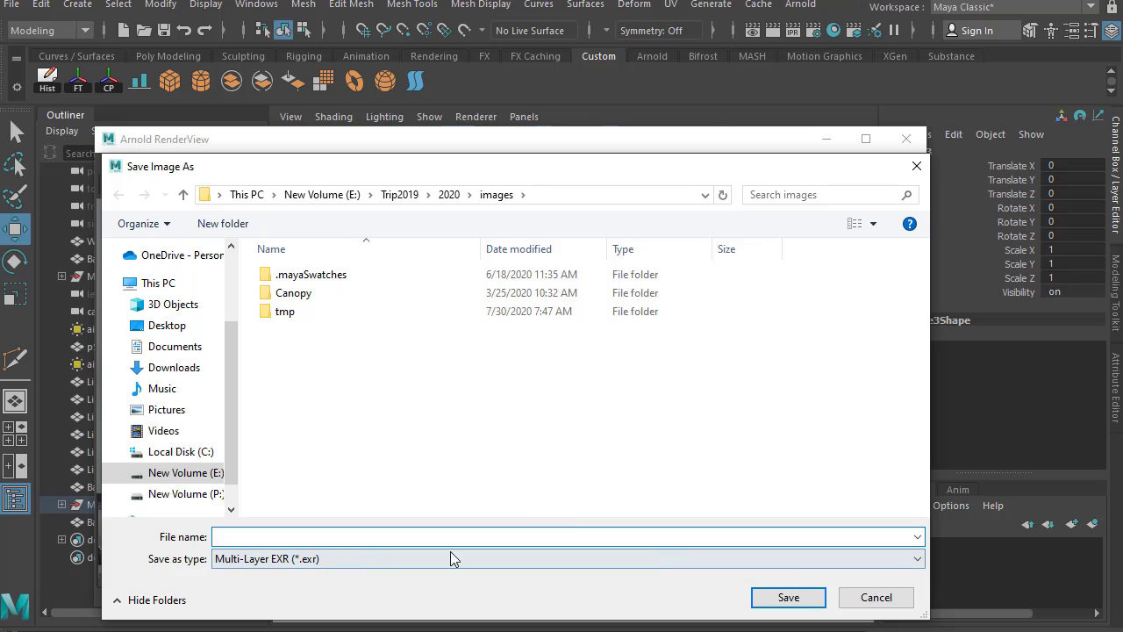
{"action": "left_click", "coordinate": [873, 599]}
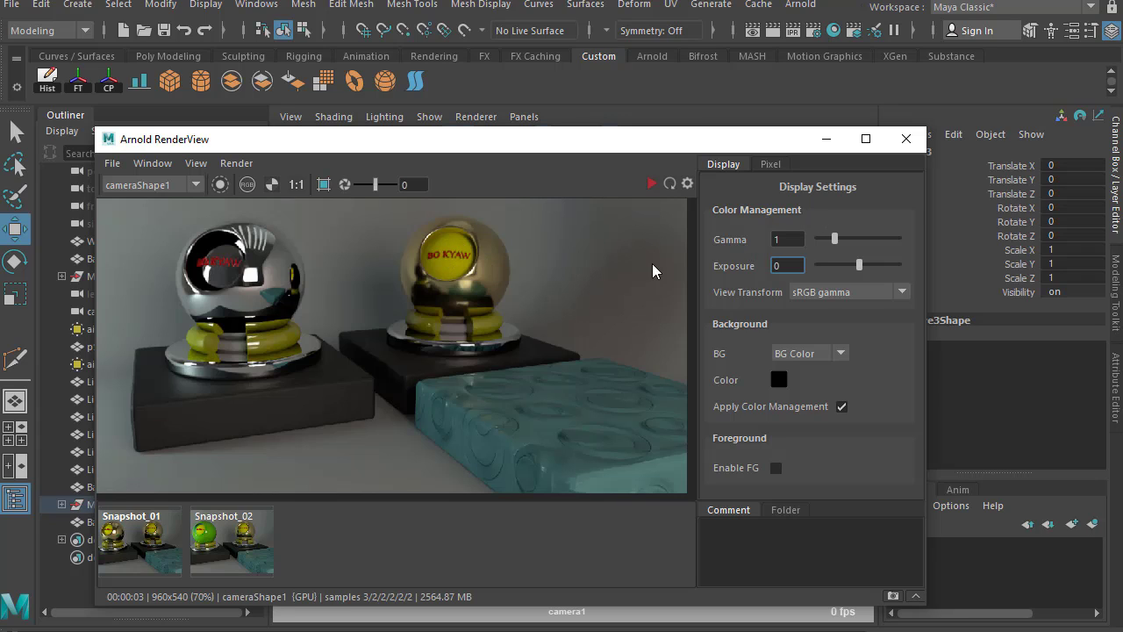
{"action": "key", "text": "ctrl+a"}
{"action": "type", "text": ".5"}
{"action": "key", "text": "Return"}
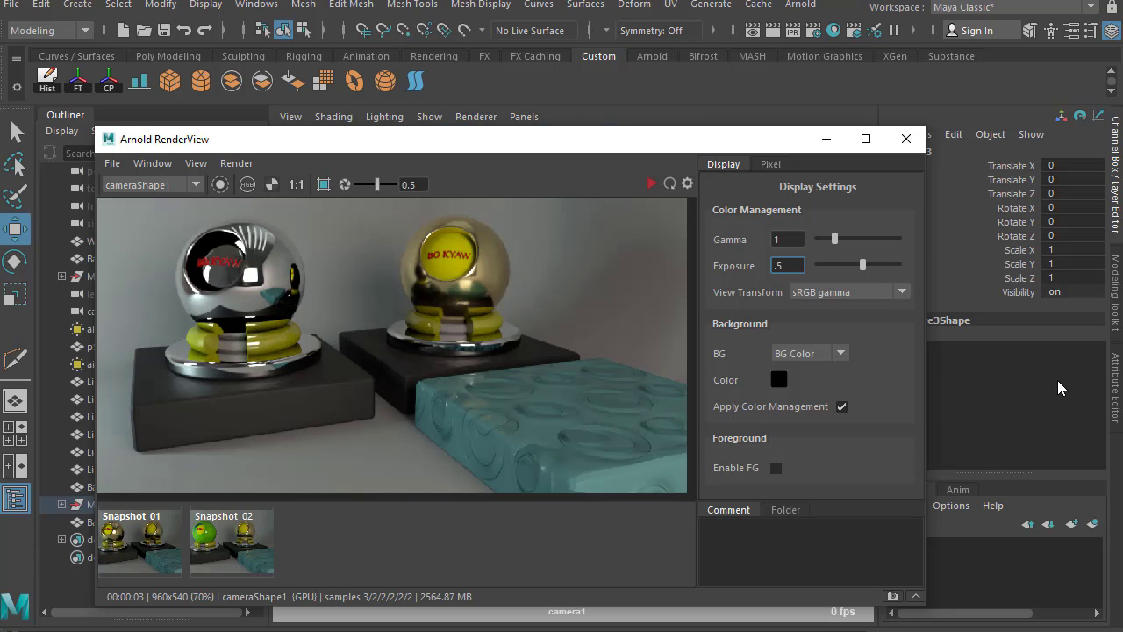
{"action": "key", "text": "BackSpace"}
{"action": "key", "text": "BackSpace"}
{"action": "type", "text": "2"}
{"action": "key", "text": "Return"}
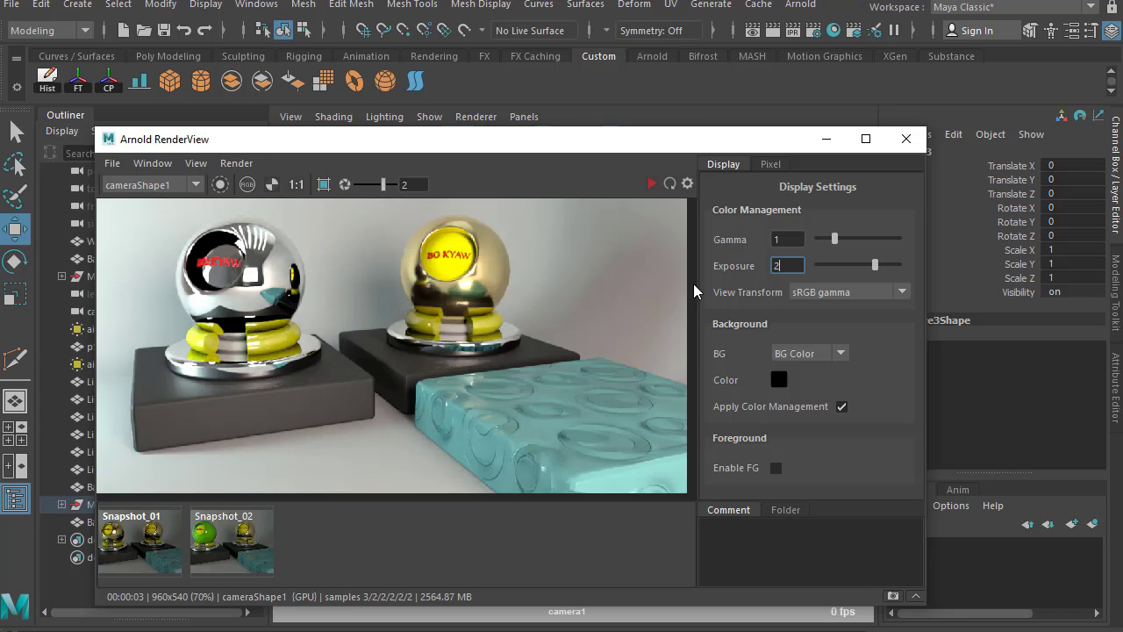
{"action": "key", "text": "Return"}
{"action": "type", "text": "0"}
{"action": "key", "text": "Return"}
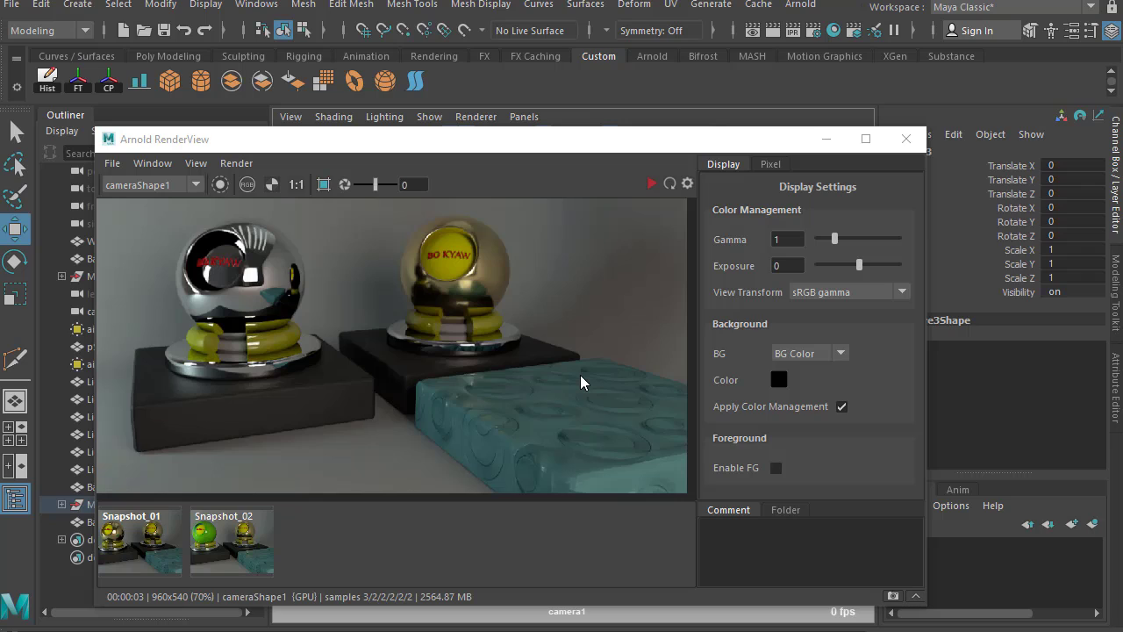
{"action": "double_click", "coordinate": [781, 239]}
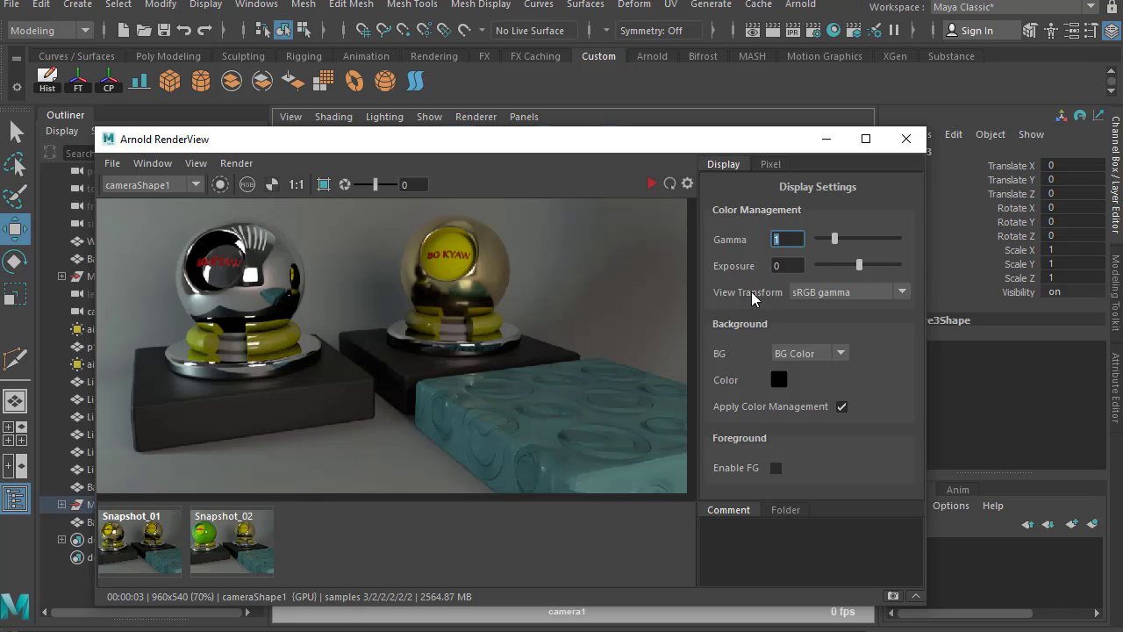
{"action": "type", "text": "2"}
{"action": "key", "text": "Return"}
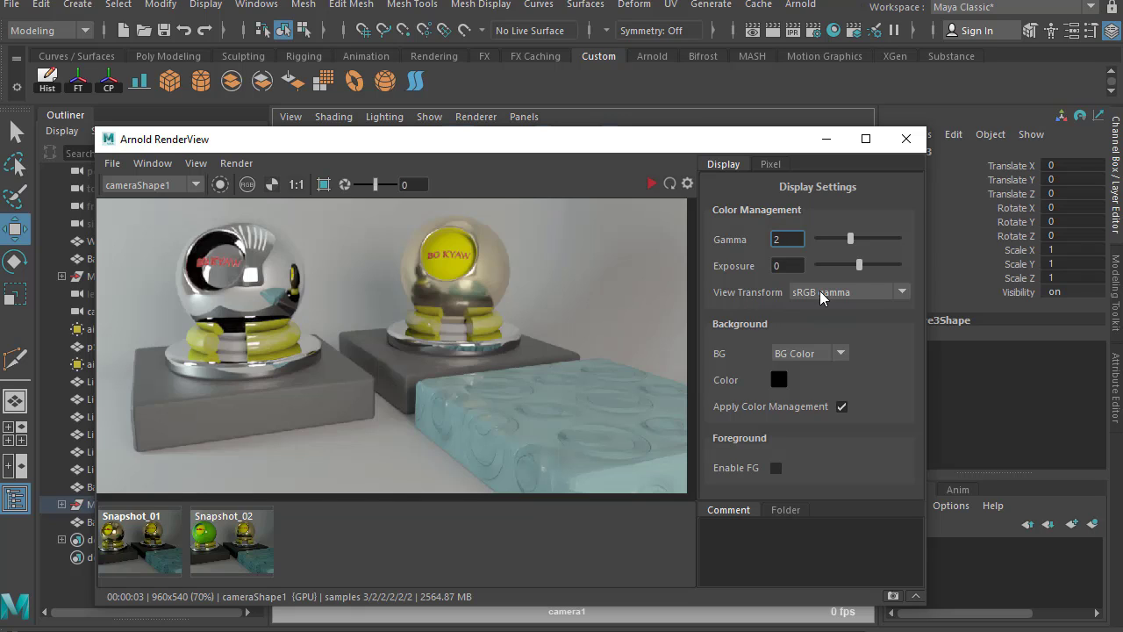
{"action": "key", "text": "Return"}
{"action": "type", "text": "1"}
{"action": "key", "text": "Return"}
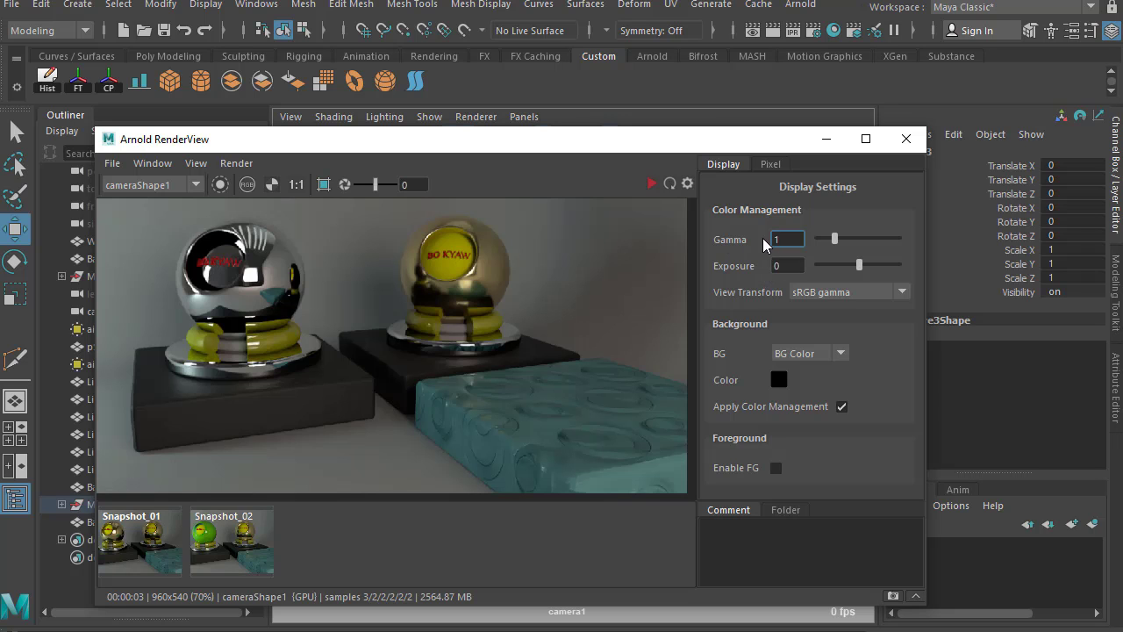
{"action": "left_click_drag", "start_coordinate": [833, 238], "coordinate": [907, 251]}
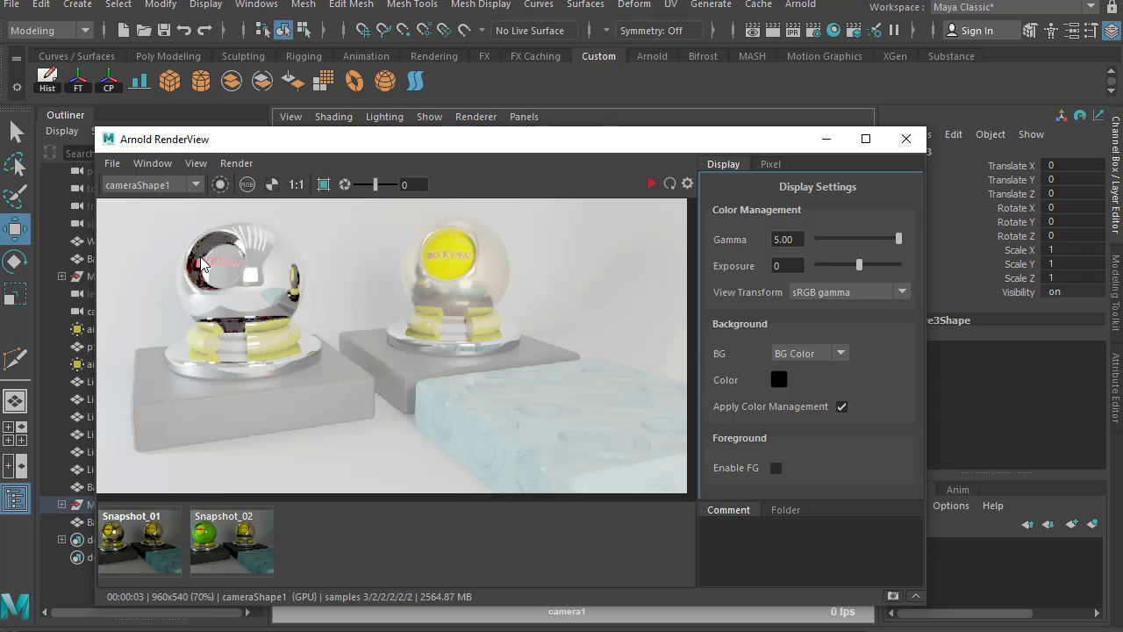
{"action": "double_click", "coordinate": [796, 241]}
{"action": "type", "text": "1"}
{"action": "key", "text": "Return"}
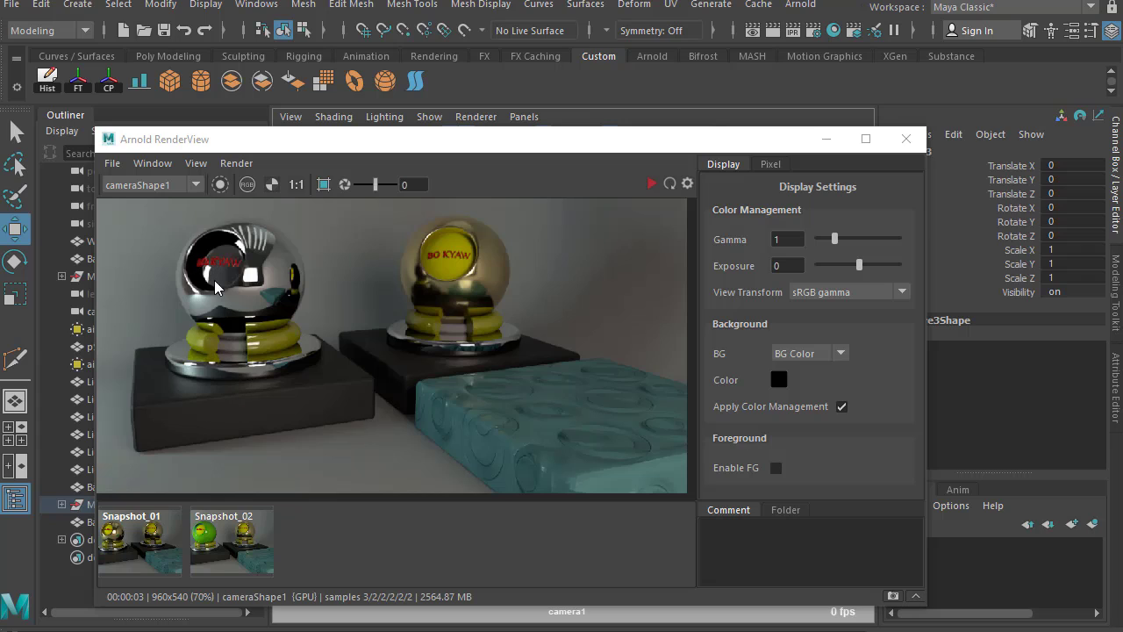
Store a third RenderView snapshot and bring up the Arnold Render Settings
{"action": "left_click", "coordinate": [893, 595]}
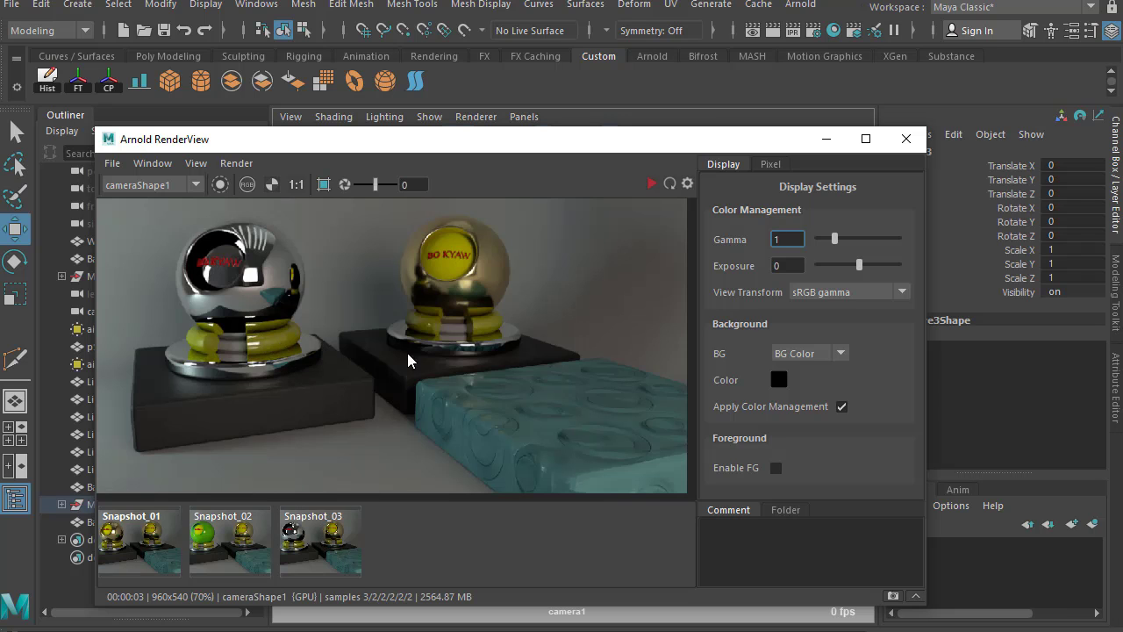
{"action": "left_click", "coordinate": [814, 33]}
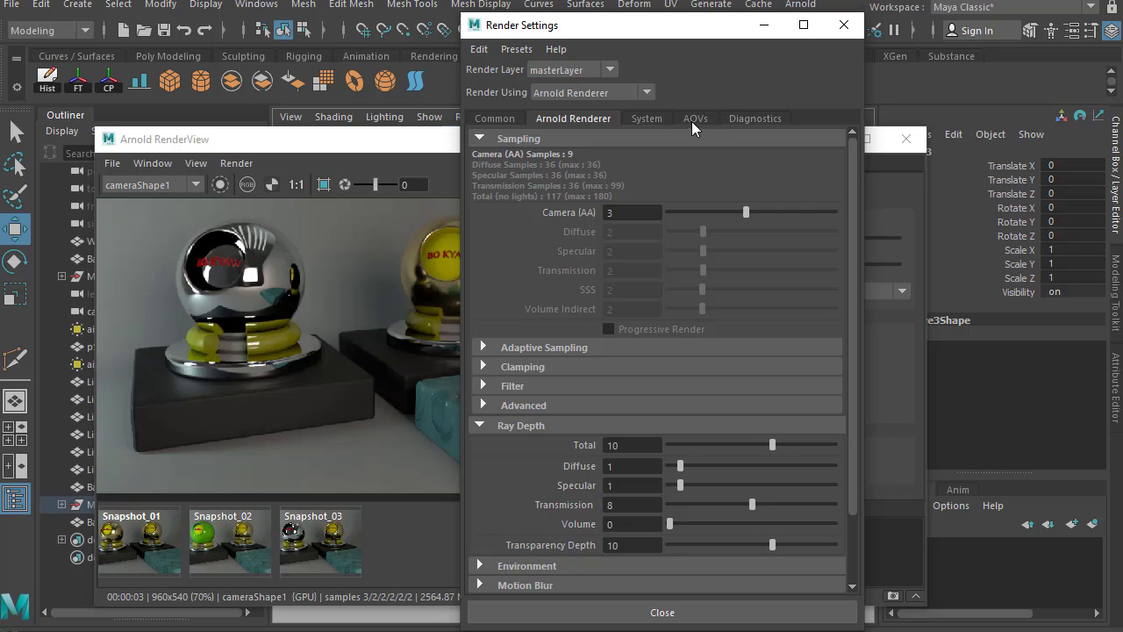
{"action": "left_click_drag", "start_coordinate": [642, 33], "coordinate": [564, 7]}
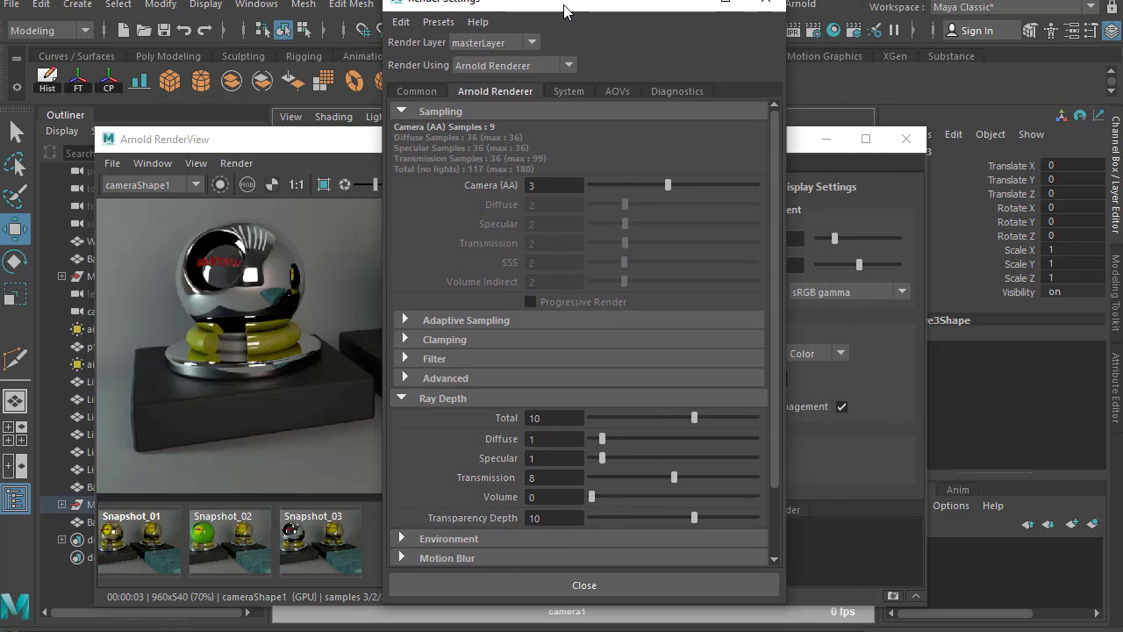
{"action": "left_click", "coordinate": [430, 92]}
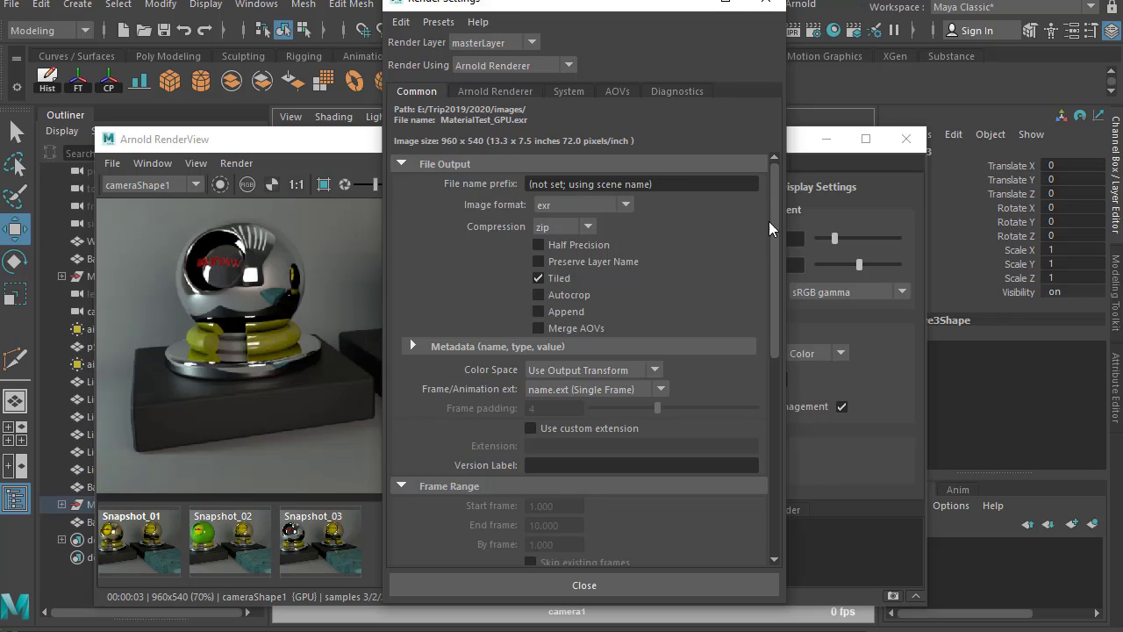
{"action": "left_click", "coordinate": [492, 93]}
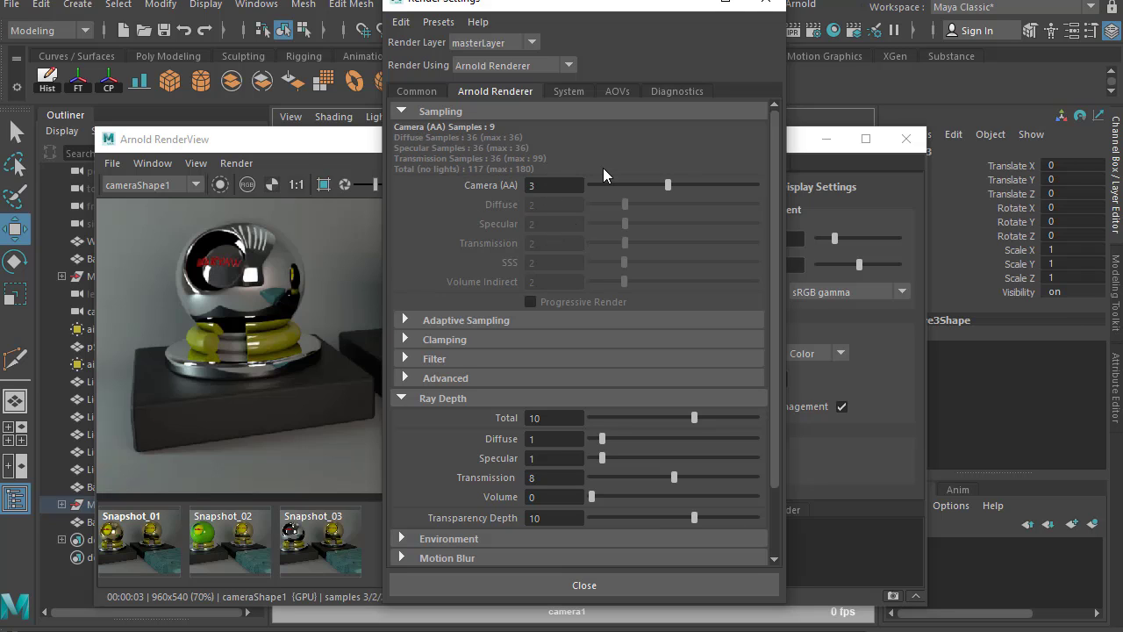
{"action": "left_click", "coordinate": [462, 398]}
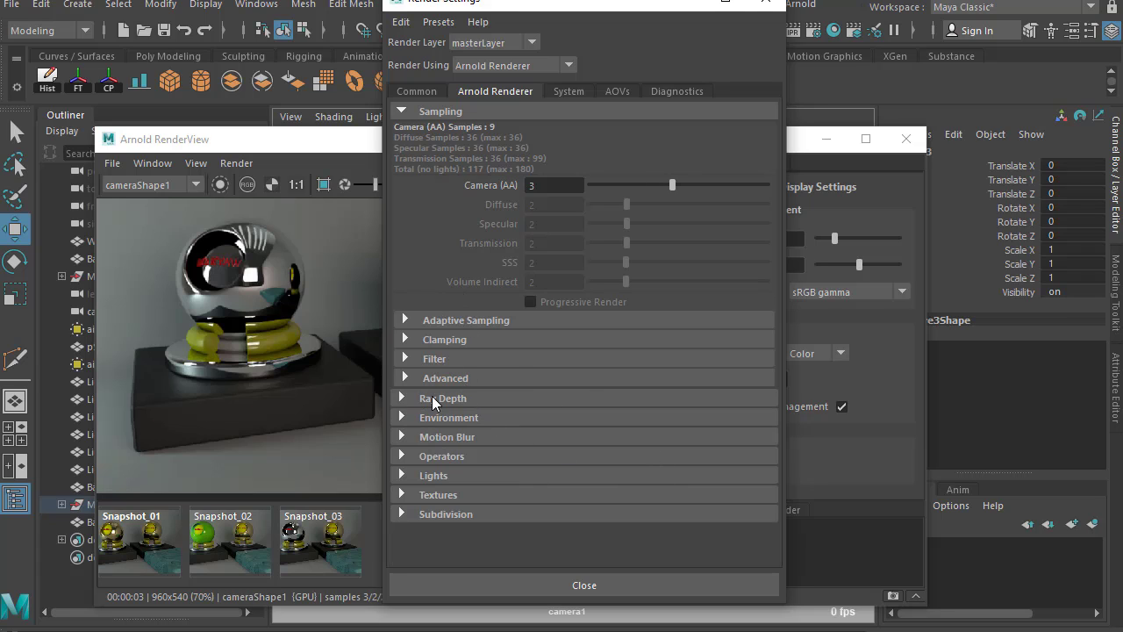
{"action": "left_click", "coordinate": [469, 321]}
{"action": "left_click", "coordinate": [492, 321]}
{"action": "left_click", "coordinate": [466, 398]}
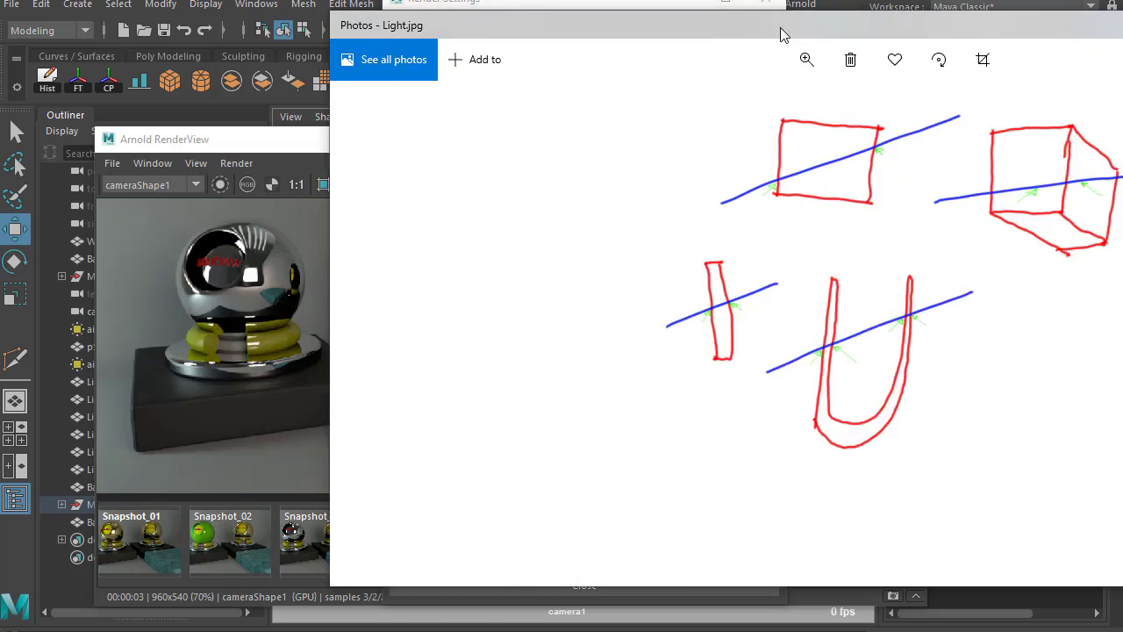
{"action": "mouse_move", "coordinate": [780, 27]}
{"action": "left_mouse_down"}
{"action": "mouse_move", "coordinate": [549, 42]}
{"action": "mouse_move", "coordinate": [478, 64]}
{"action": "left_mouse_up"}
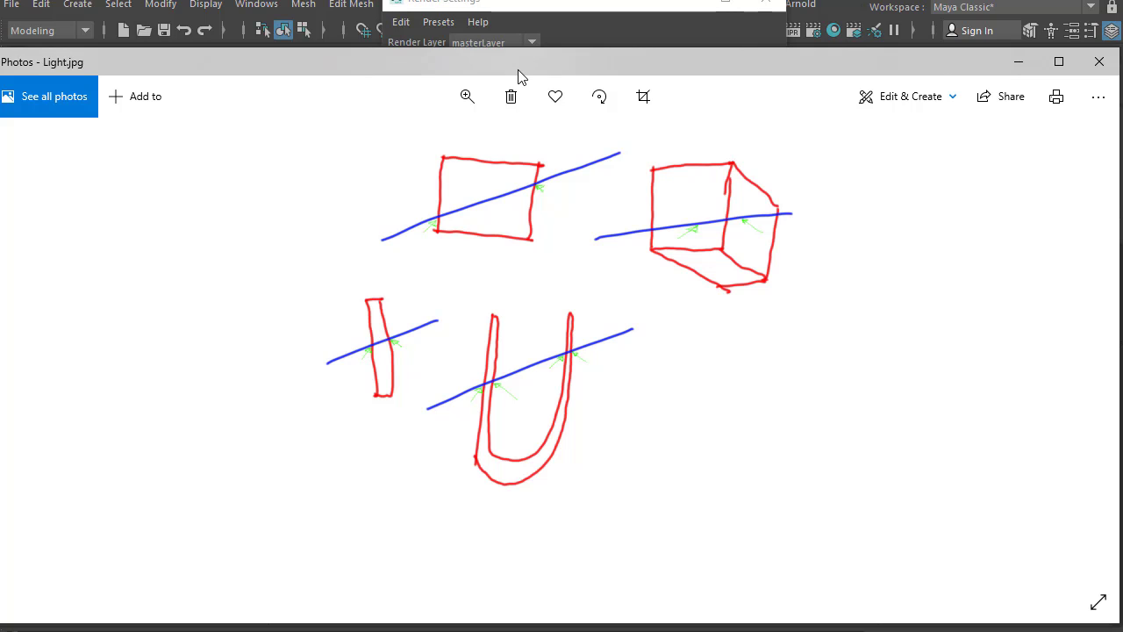
{"action": "key", "text": "alt+Tab"}
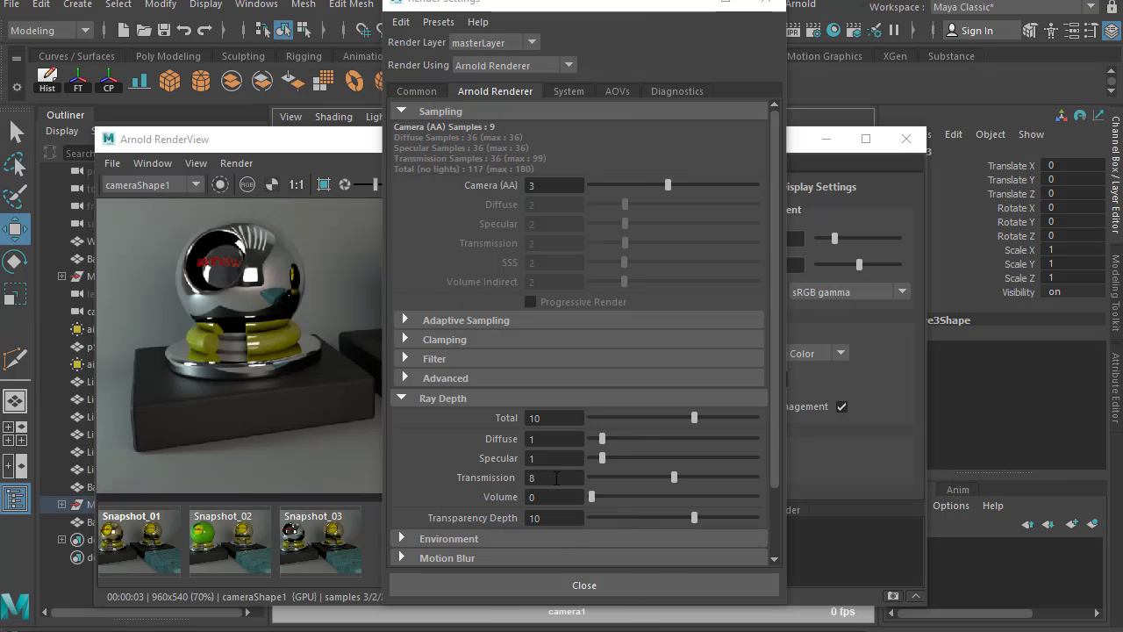
Lower Transmission ray depth to 1, re-render, and snapshot the black-sphere result
{"action": "double_click", "coordinate": [556, 477]}
{"action": "type", "text": "1"}
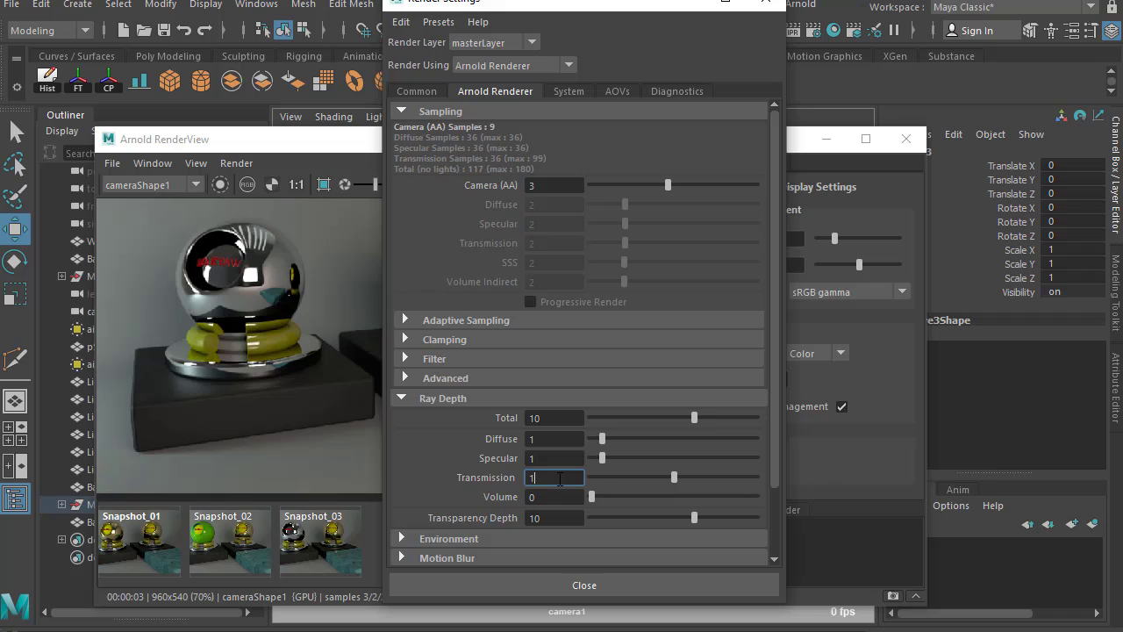
{"action": "key", "text": "Return"}
{"action": "left_click", "coordinate": [333, 148]}
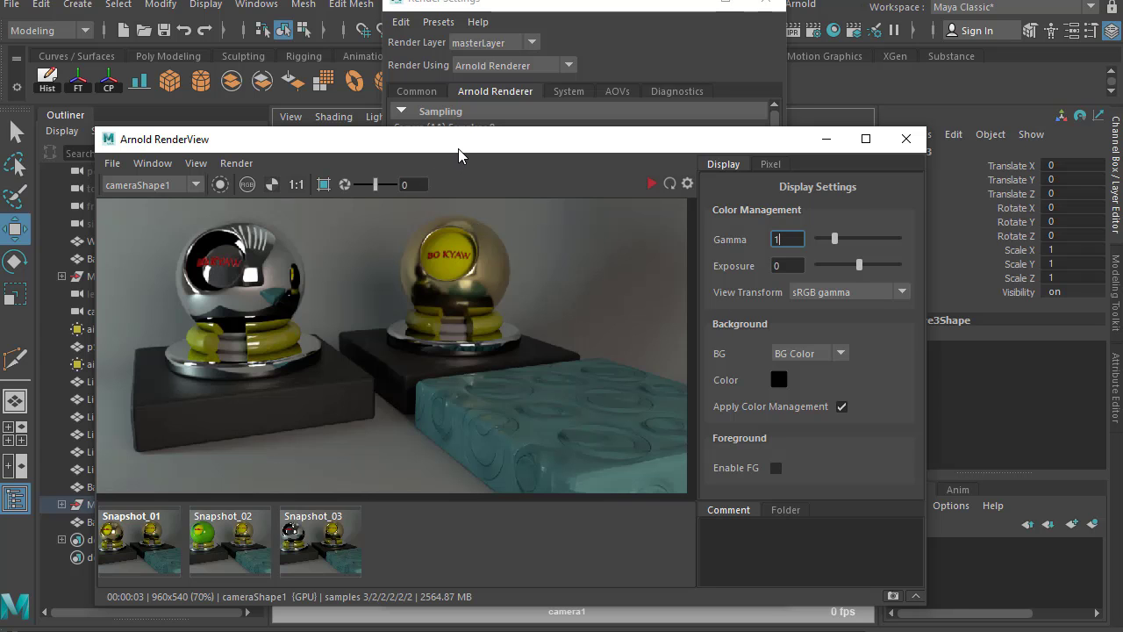
{"action": "left_click_drag", "start_coordinate": [458, 148], "coordinate": [809, 333]}
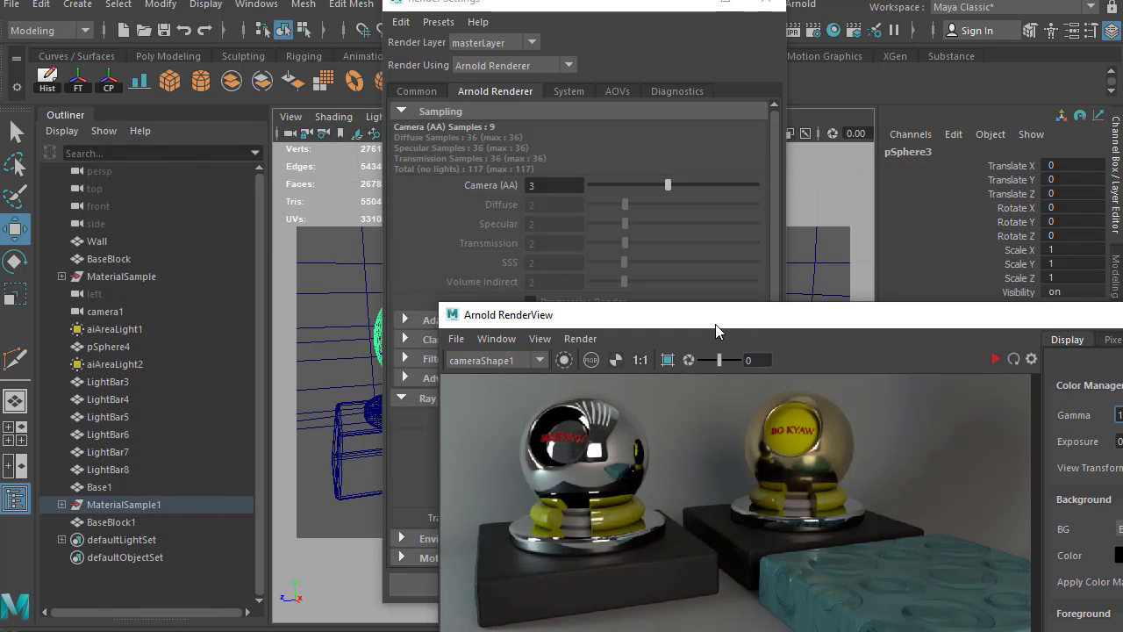
{"action": "left_click_drag", "start_coordinate": [709, 322], "coordinate": [490, 193]}
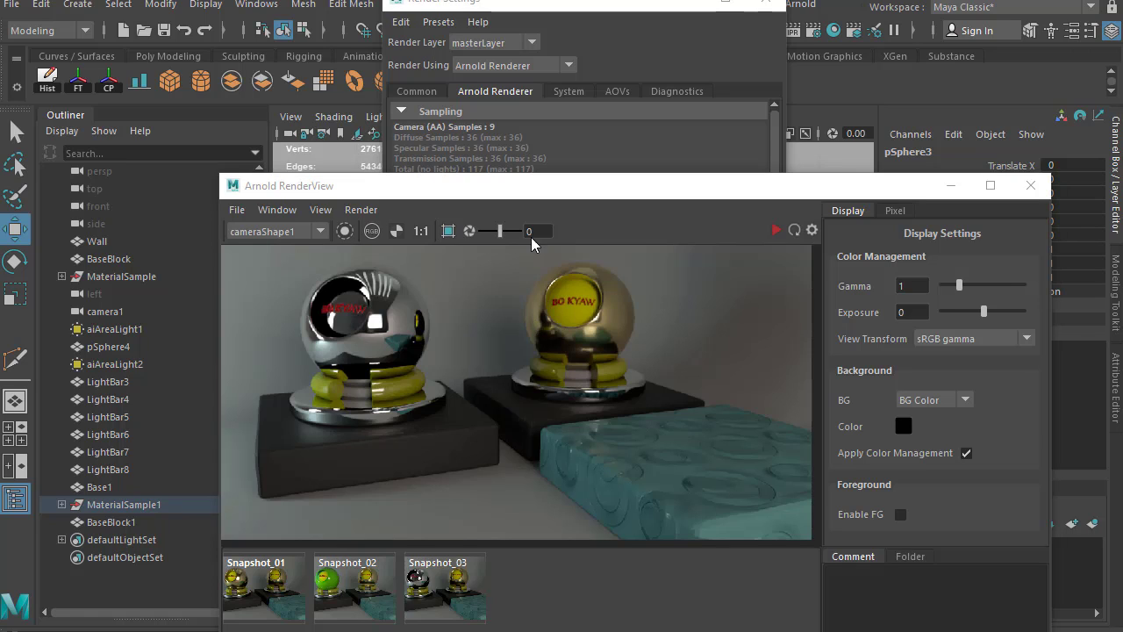
{"action": "left_click_drag", "start_coordinate": [522, 188], "coordinate": [505, 133]}
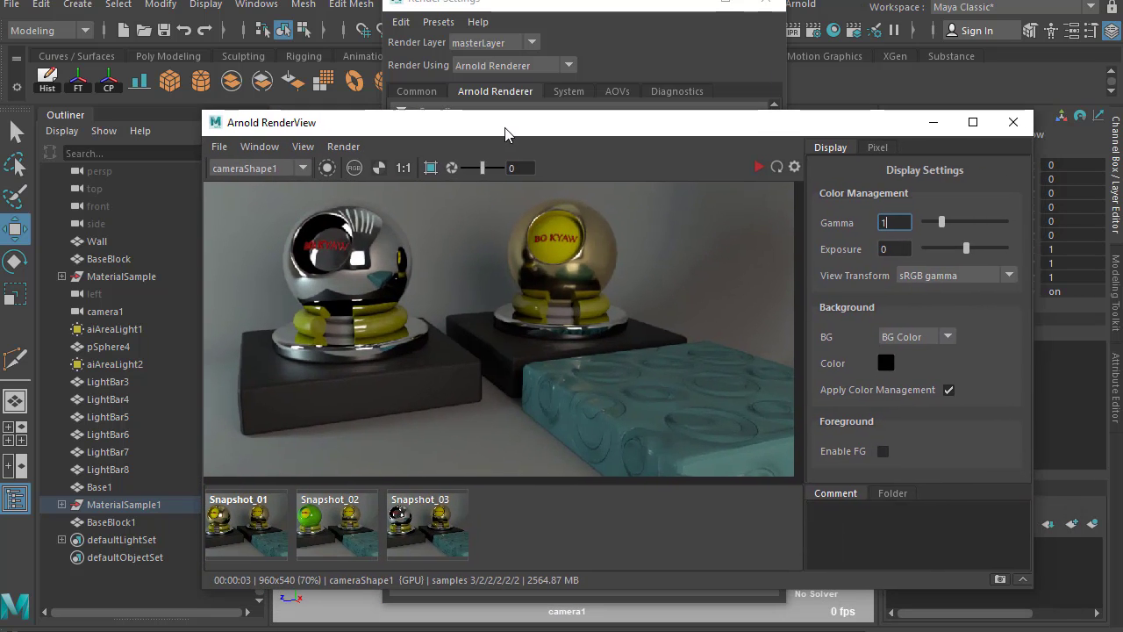
{"action": "left_click", "coordinate": [757, 168]}
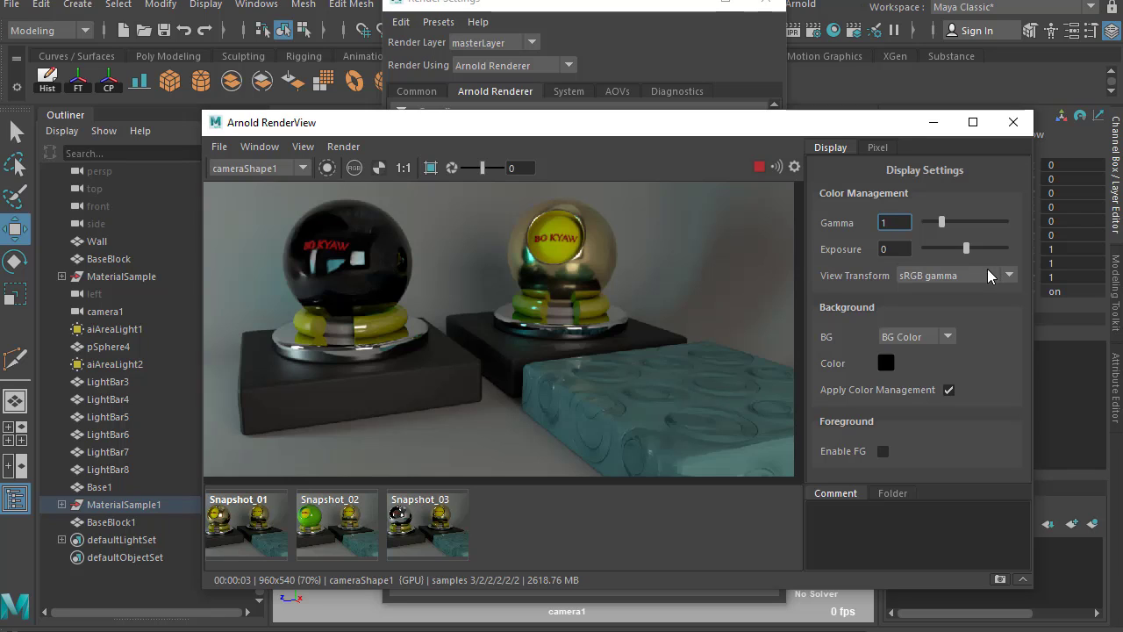
{"action": "left_click", "coordinate": [999, 579]}
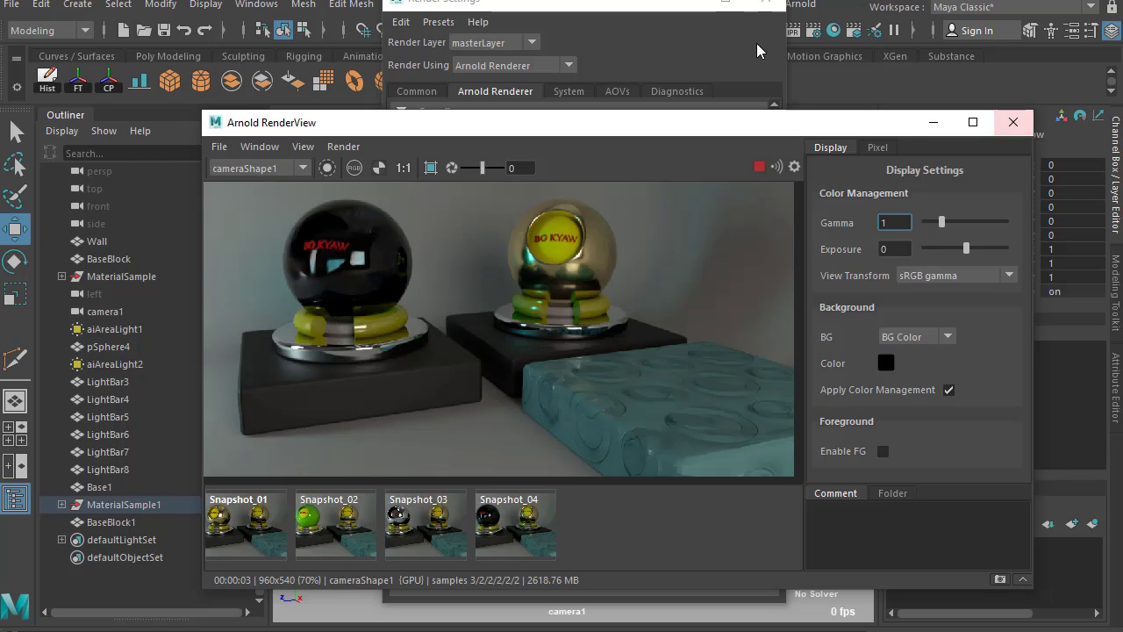
Raise Transmission ray depth to 8 and snapshot the clear glass sphere render
{"action": "left_click", "coordinate": [637, 14]}
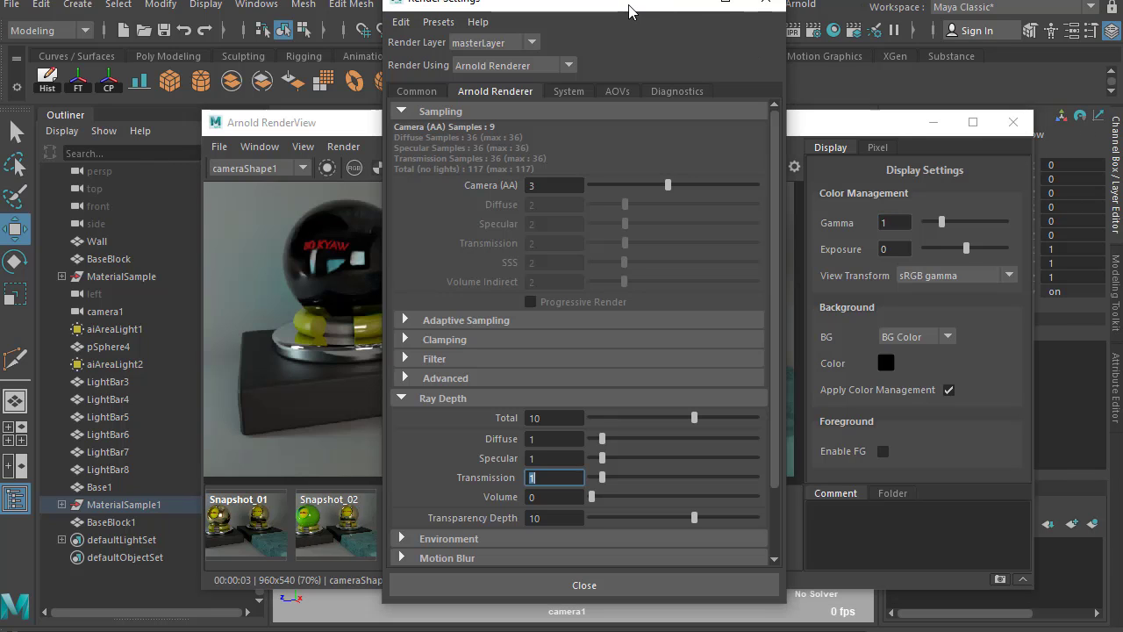
{"action": "double_click", "coordinate": [538, 476]}
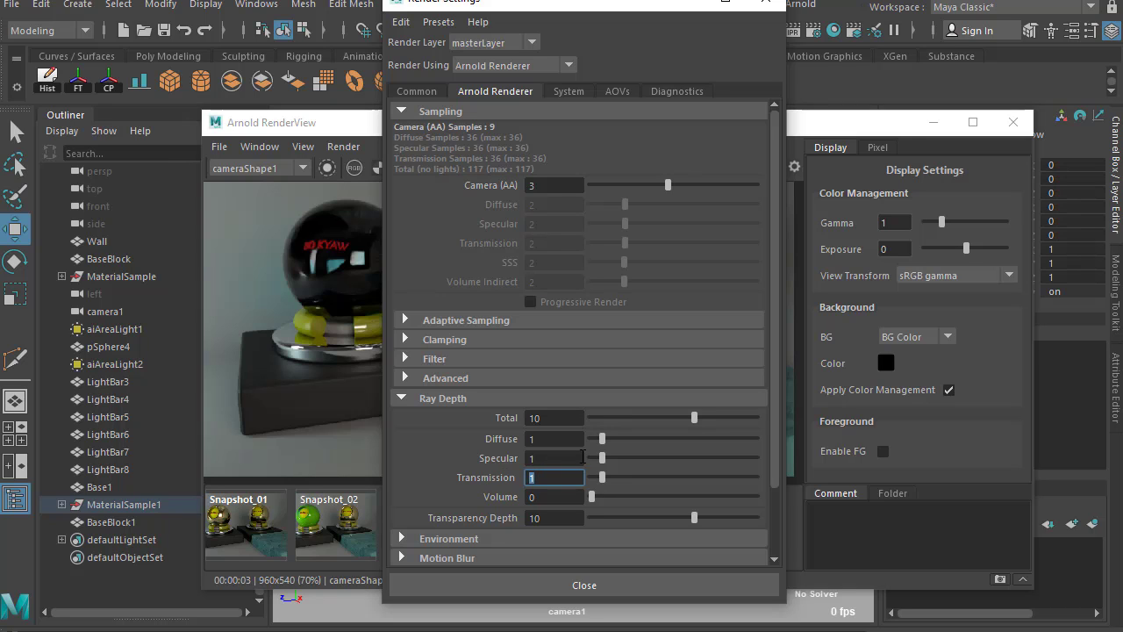
{"action": "type", "text": "8"}
{"action": "key", "text": "Return"}
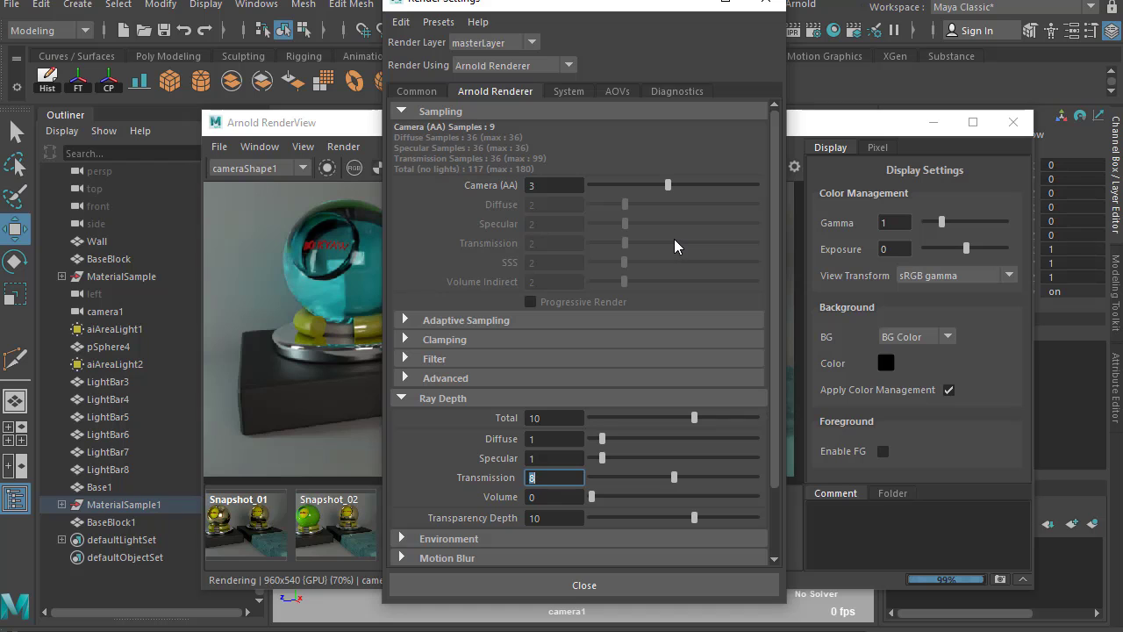
{"action": "left_click_drag", "start_coordinate": [564, 5], "coordinate": [834, 77]}
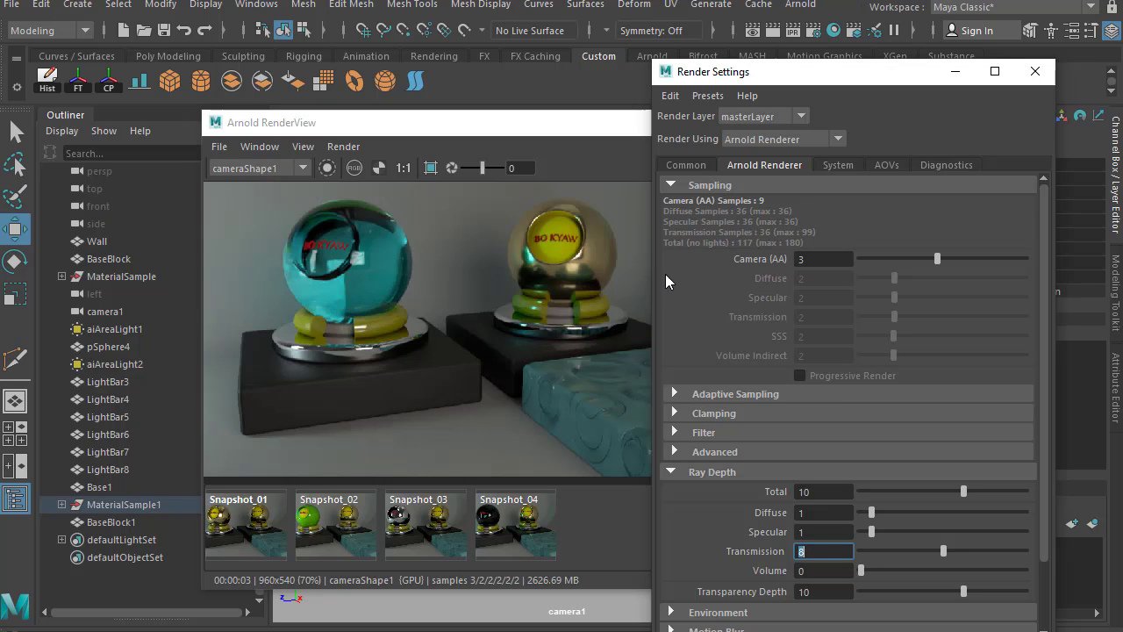
{"action": "left_click_drag", "start_coordinate": [825, 74], "coordinate": [830, 76]}
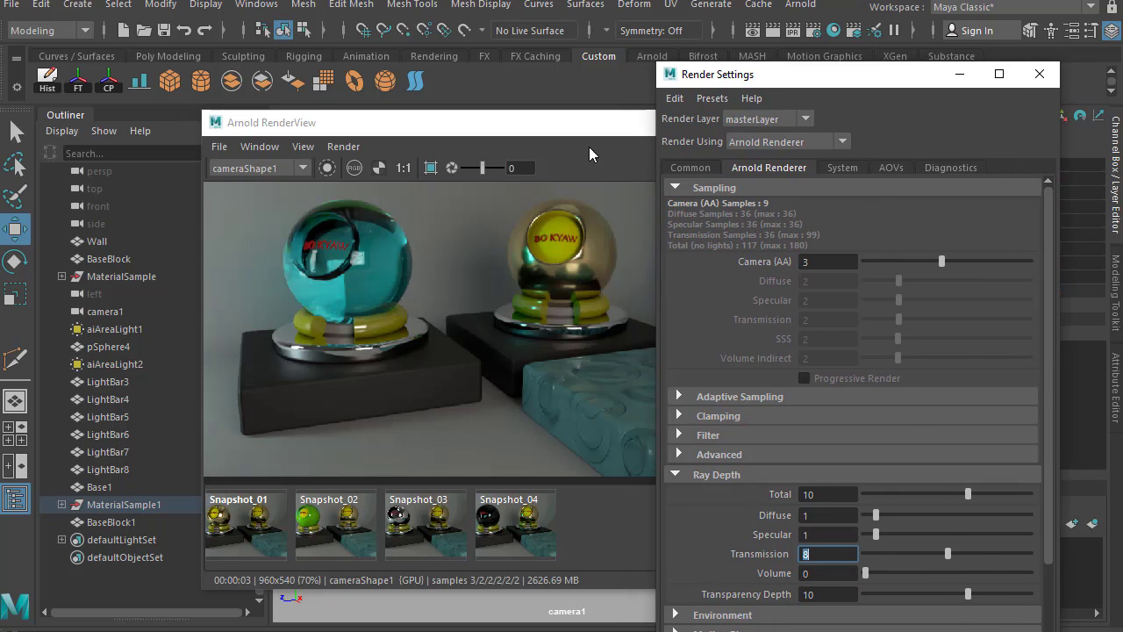
{"action": "left_click", "coordinate": [538, 136]}
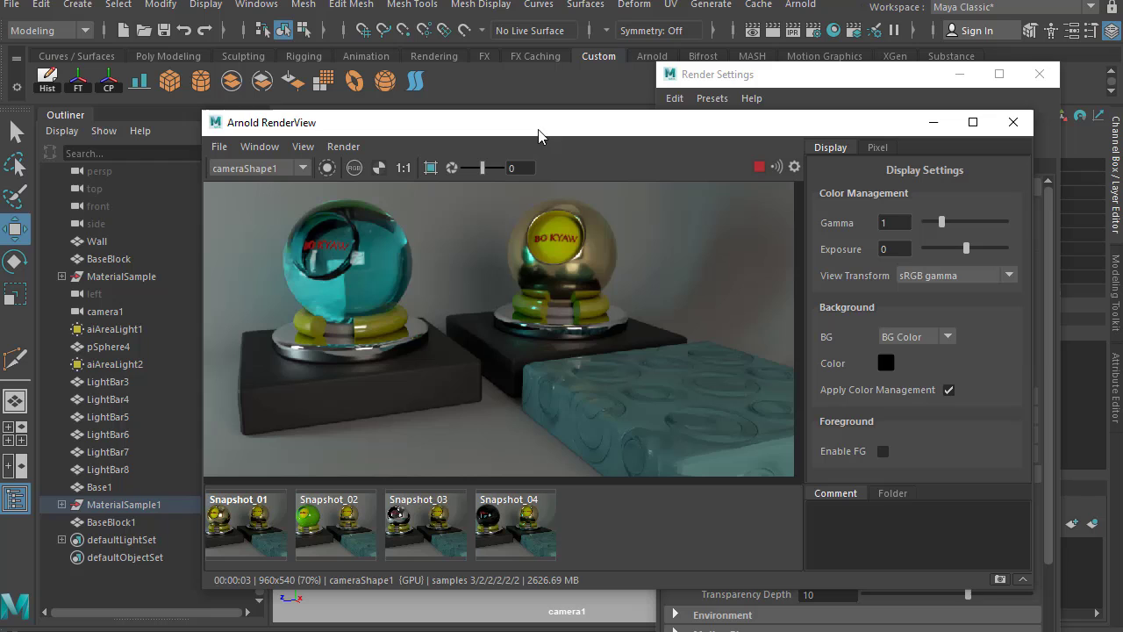
{"action": "left_click", "coordinate": [1000, 579]}
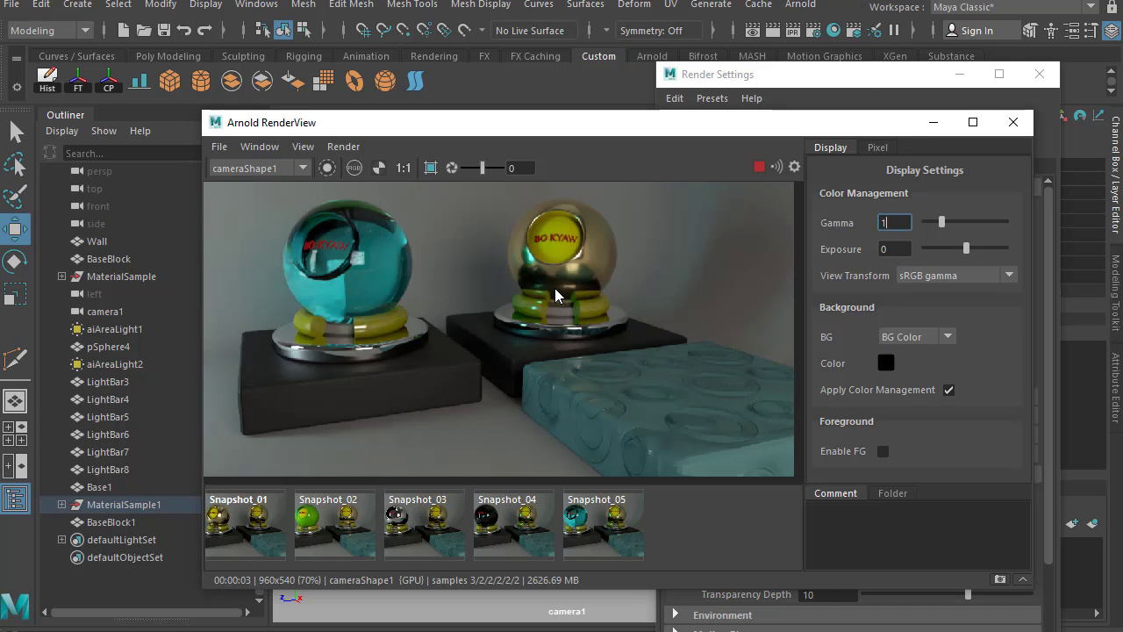
{"action": "left_click", "coordinate": [881, 225]}
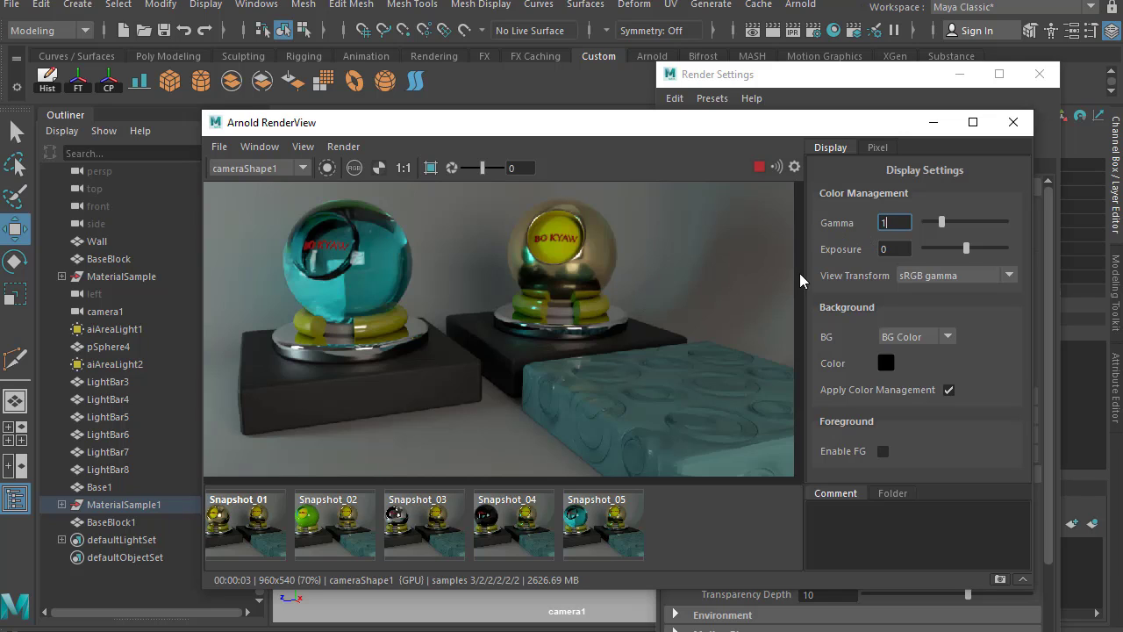
{"action": "left_click", "coordinate": [806, 93]}
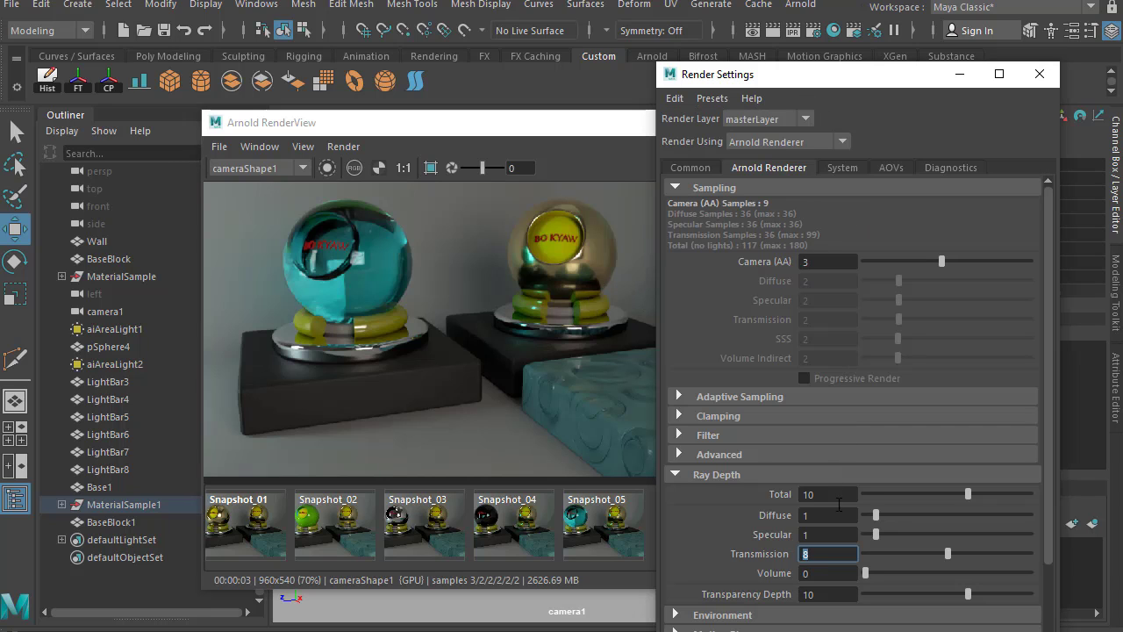
{"action": "left_click_drag", "start_coordinate": [855, 82], "coordinate": [658, 50]}
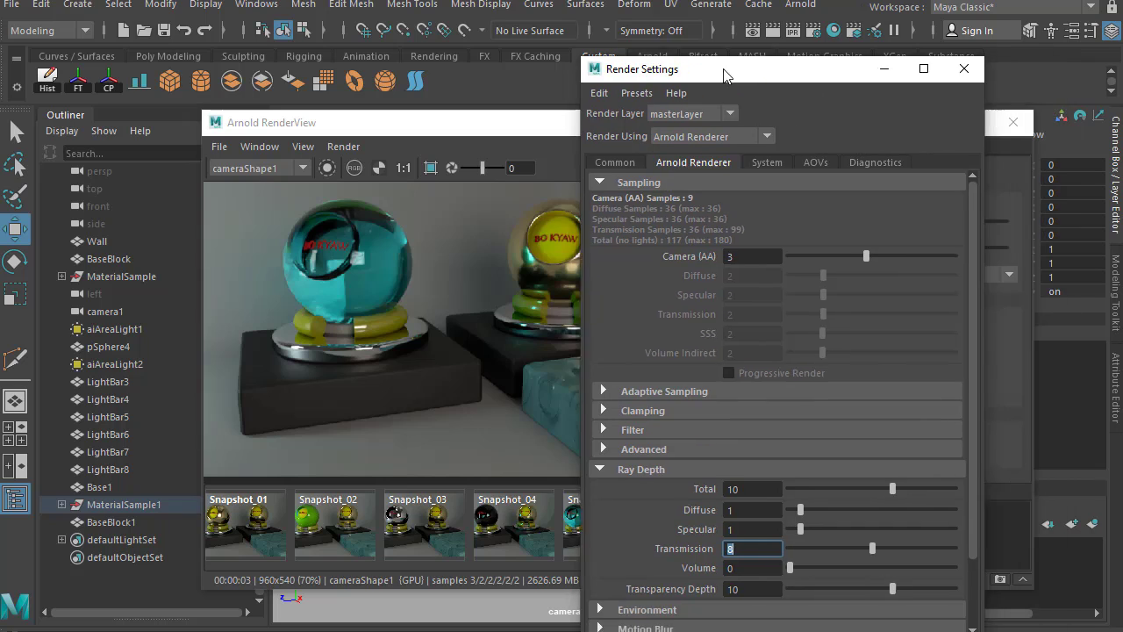
Set the Diffuse and Specular ray depths to 2
{"action": "left_click", "coordinate": [628, 484]}
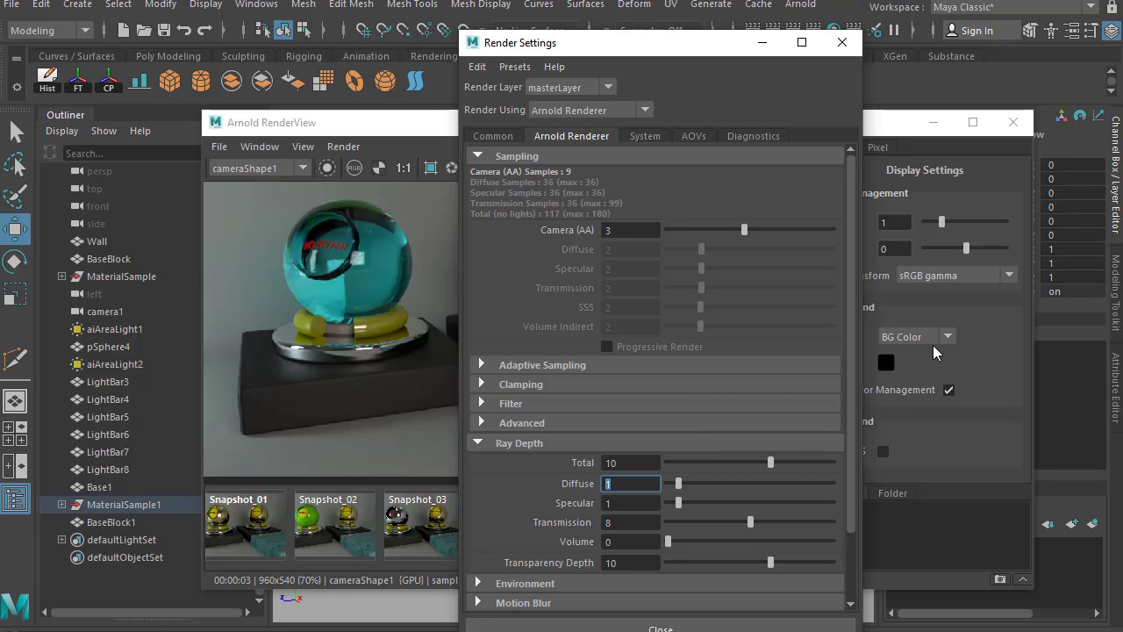
{"action": "type", "text": "2"}
{"action": "key", "text": "Tab"}
{"action": "type", "text": "2"}
{"action": "key", "text": "Return"}
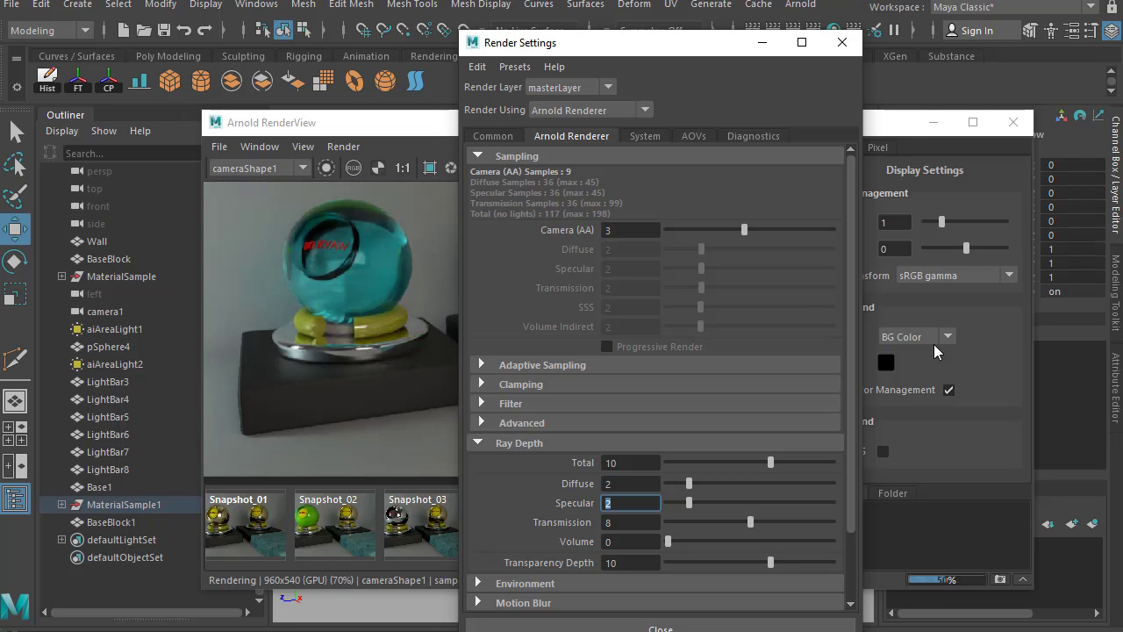
Stop the render and view Snapshot_05 for comparison
{"action": "left_click", "coordinate": [403, 125]}
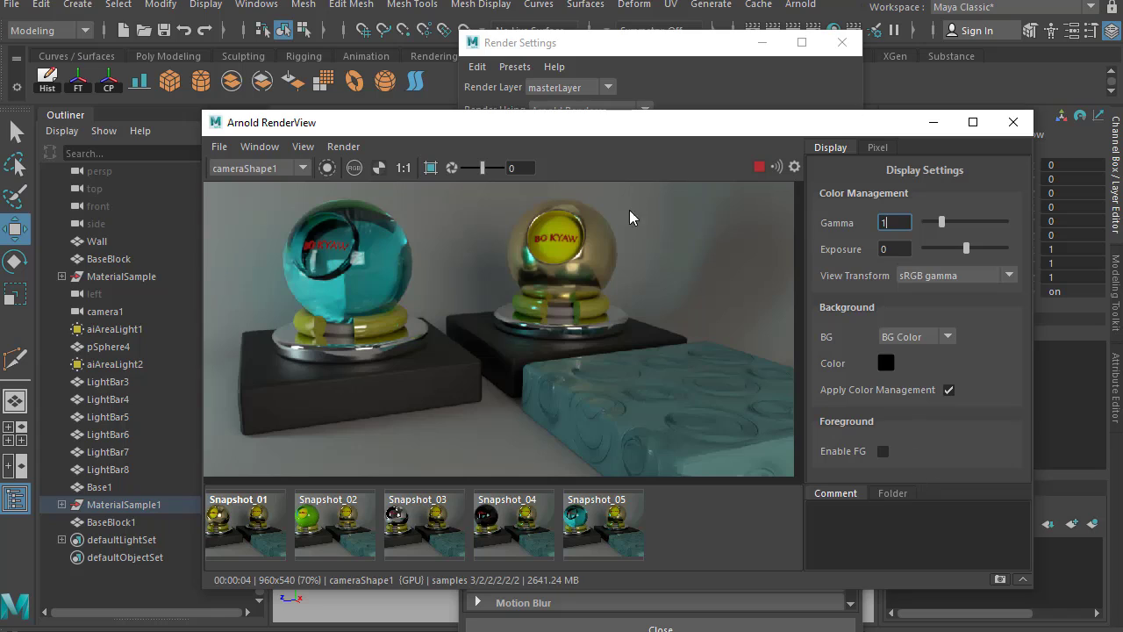
{"action": "left_click", "coordinate": [758, 168]}
{"action": "left_click", "coordinate": [600, 533]}
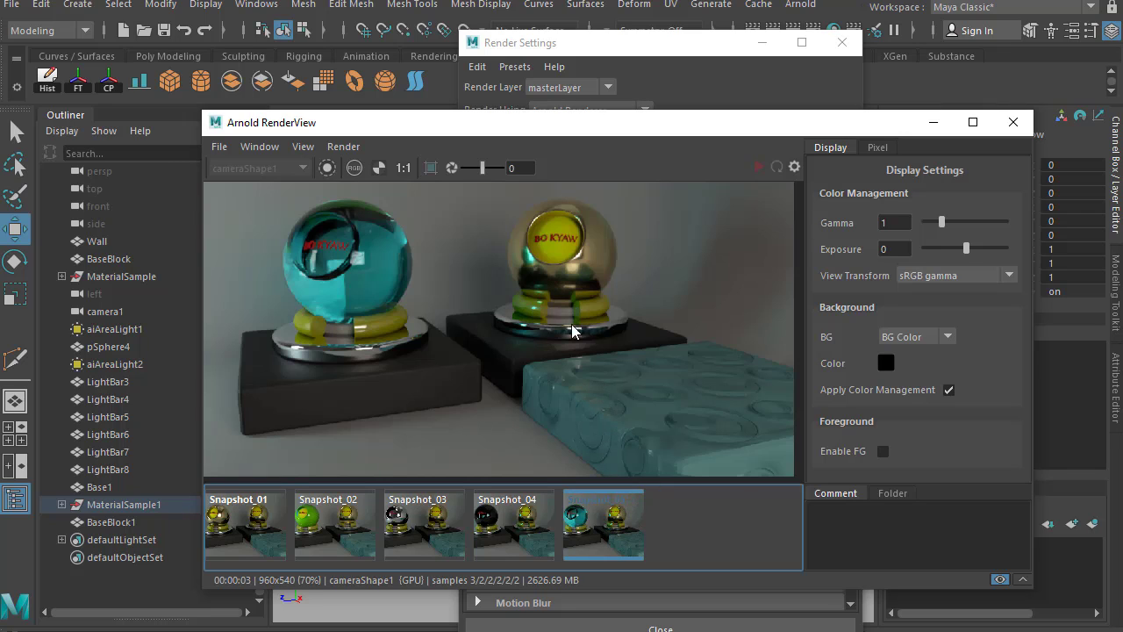
Return to the live render and set the Diffuse and Specular ray depths to 4
{"action": "left_click", "coordinate": [603, 529]}
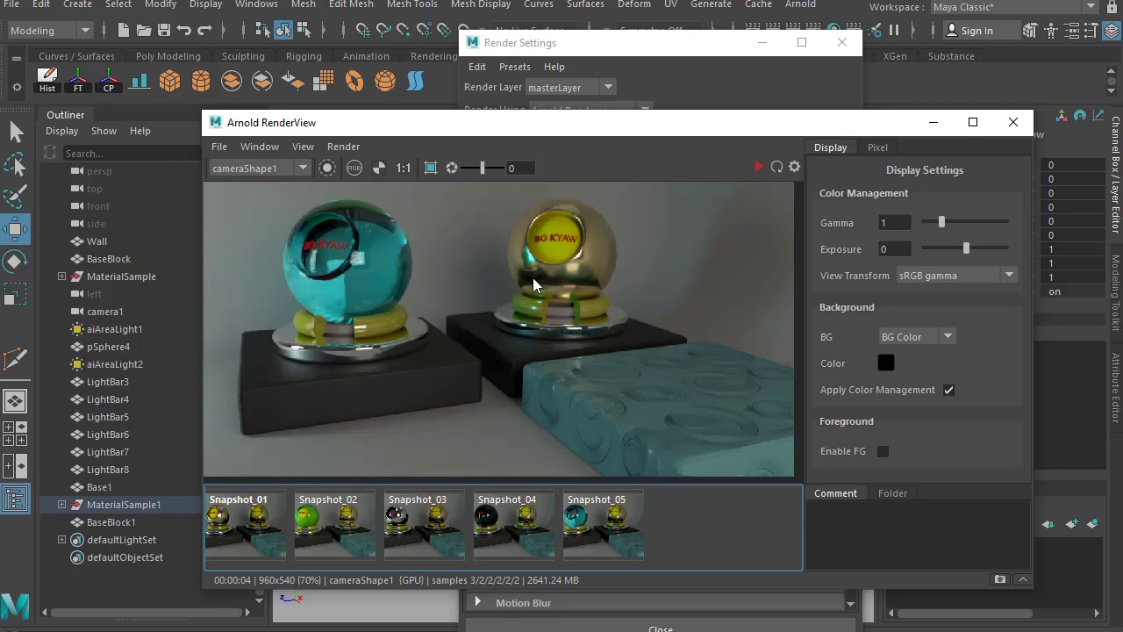
{"action": "left_click", "coordinate": [672, 43]}
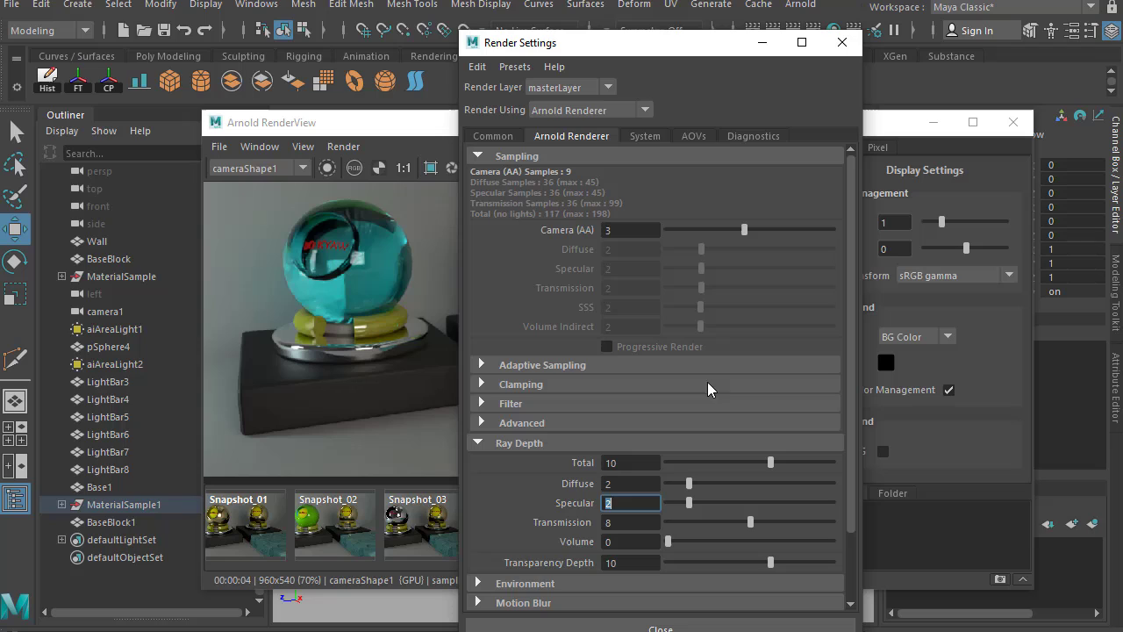
{"action": "double_click", "coordinate": [638, 481]}
{"action": "type", "text": "4"}
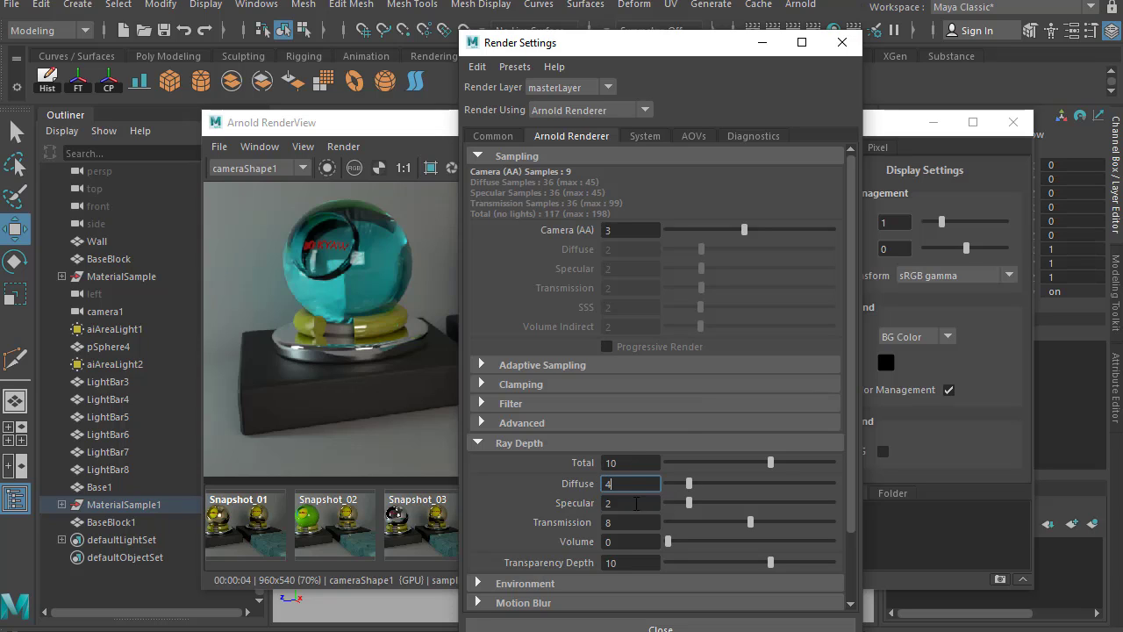
{"action": "key", "text": "Tab"}
{"action": "type", "text": "4"}
{"action": "key", "text": "Return"}
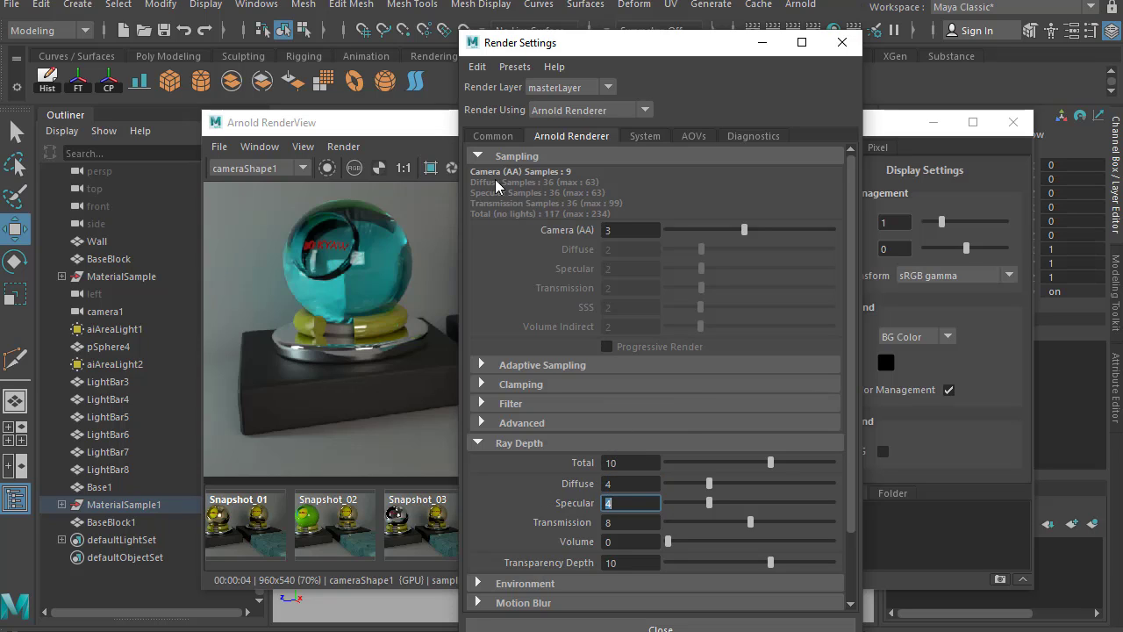
Re-render the scene and compare it against Snapshot_05
{"action": "left_click", "coordinate": [708, 166]}
{"action": "left_click", "coordinate": [756, 167]}
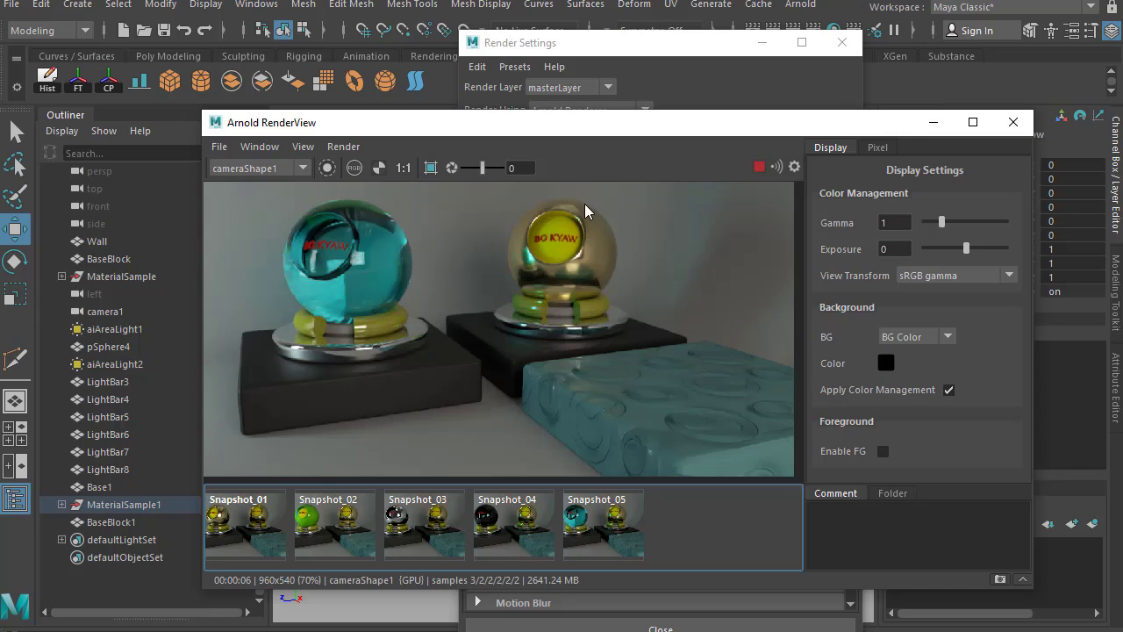
{"action": "left_click", "coordinate": [614, 535]}
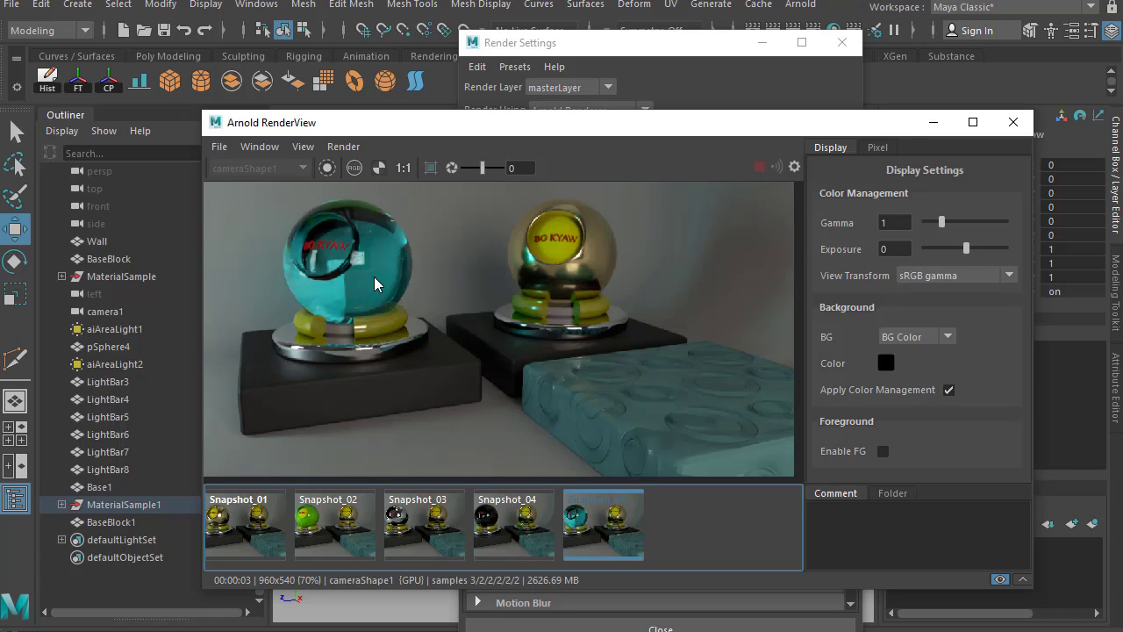
Flip repeatedly between Snapshot_05 and the current depth-4 render
{"action": "left_click", "coordinate": [607, 530]}
{"action": "left_click", "coordinate": [606, 531]}
{"action": "left_click", "coordinate": [605, 531]}
{"action": "left_click", "coordinate": [604, 531]}
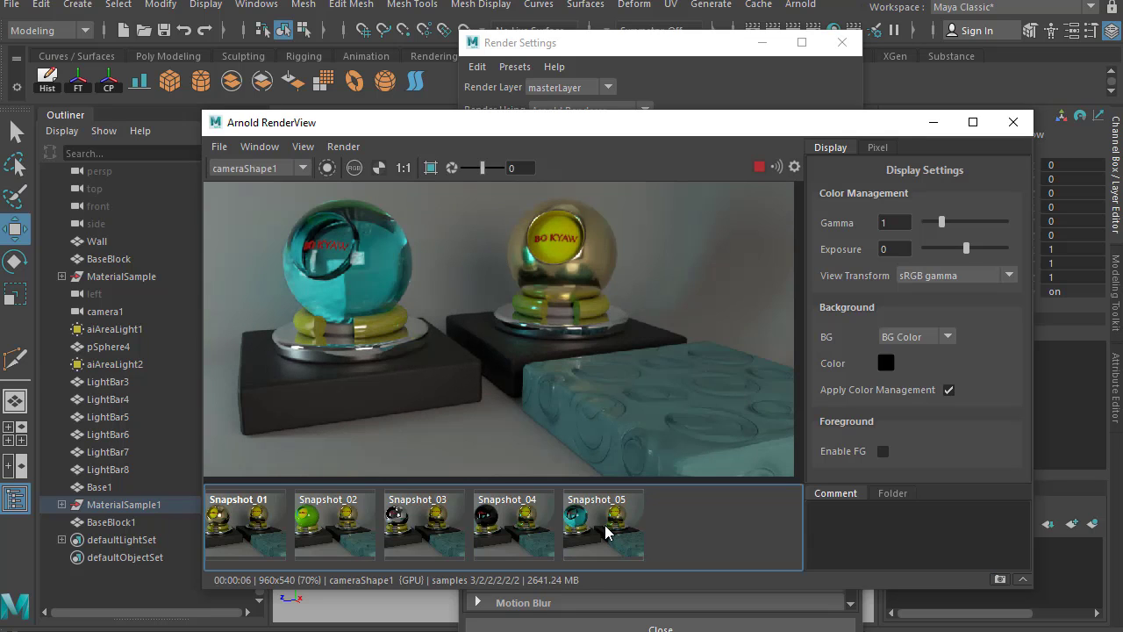
{"action": "left_click", "coordinate": [605, 530]}
{"action": "left_click", "coordinate": [605, 530]}
{"action": "left_click", "coordinate": [605, 531]}
{"action": "left_click", "coordinate": [606, 531]}
{"action": "left_click", "coordinate": [605, 531]}
Set the Diffuse and Specular ray depths to 3 and watch the re-render
{"action": "left_click", "coordinate": [625, 63]}
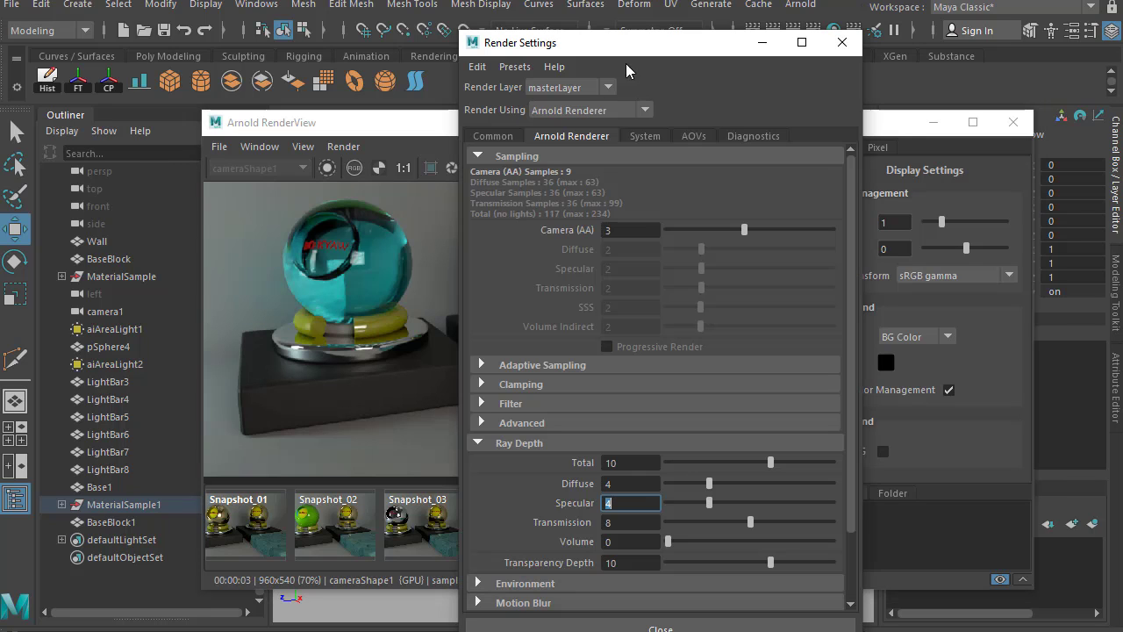
{"action": "left_click", "coordinate": [631, 484]}
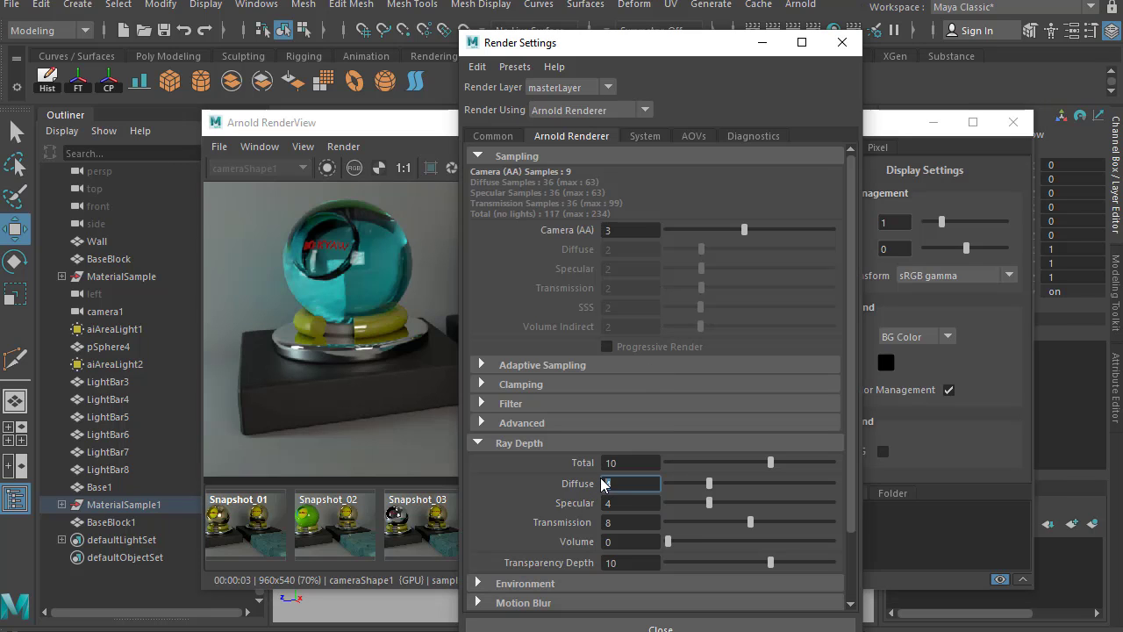
{"action": "type", "text": "3"}
{"action": "key", "text": "Return"}
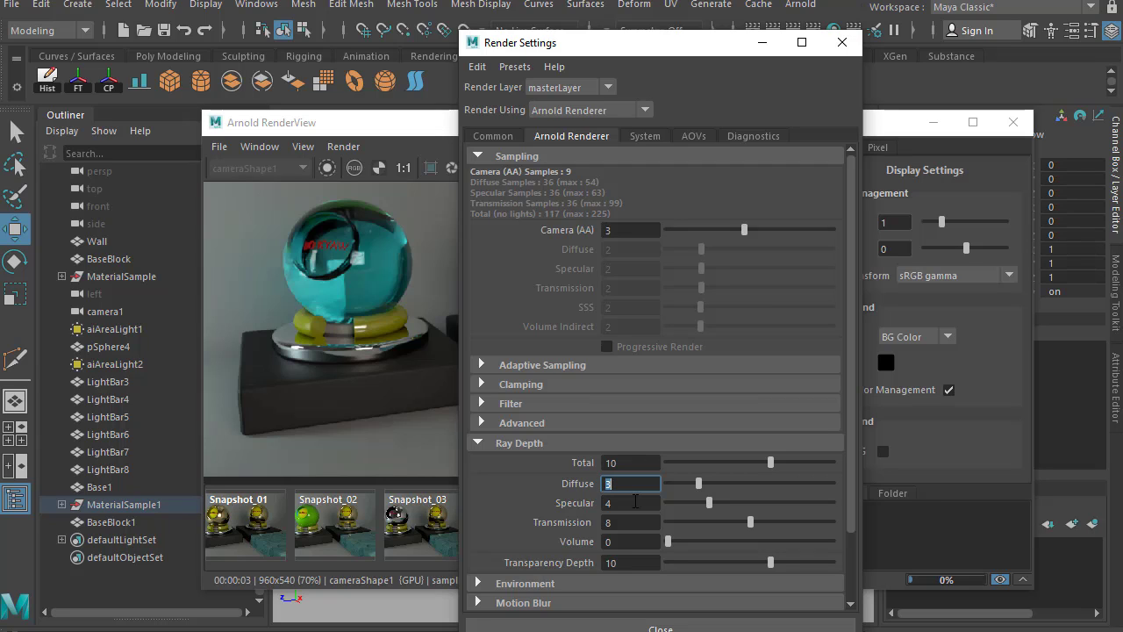
{"action": "key", "text": "Tab"}
{"action": "type", "text": "3"}
{"action": "key", "text": "Return"}
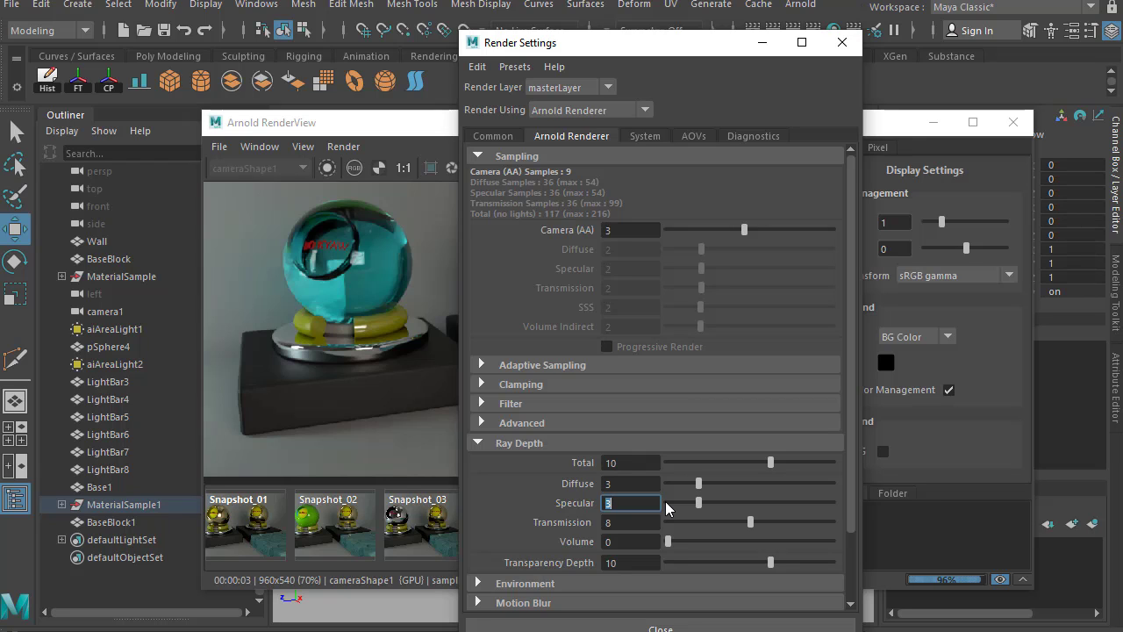
{"action": "left_click", "coordinate": [412, 127]}
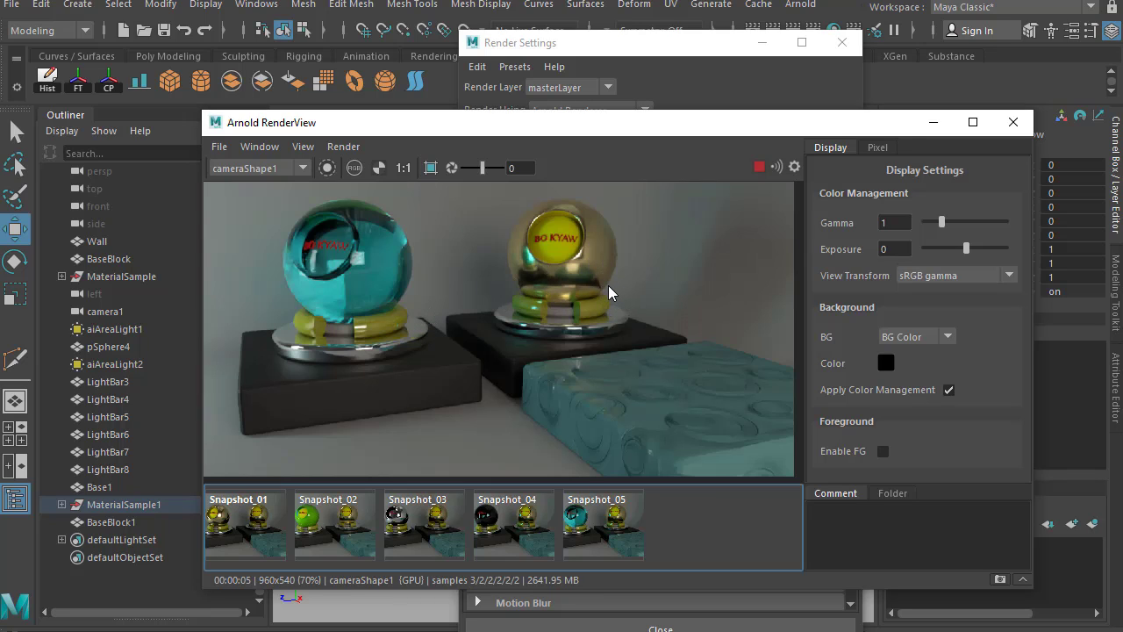
Brighten the RenderView to exposure 2 and compare Snapshot_05 with the black-glass snapshot
{"action": "double_click", "coordinate": [908, 249]}
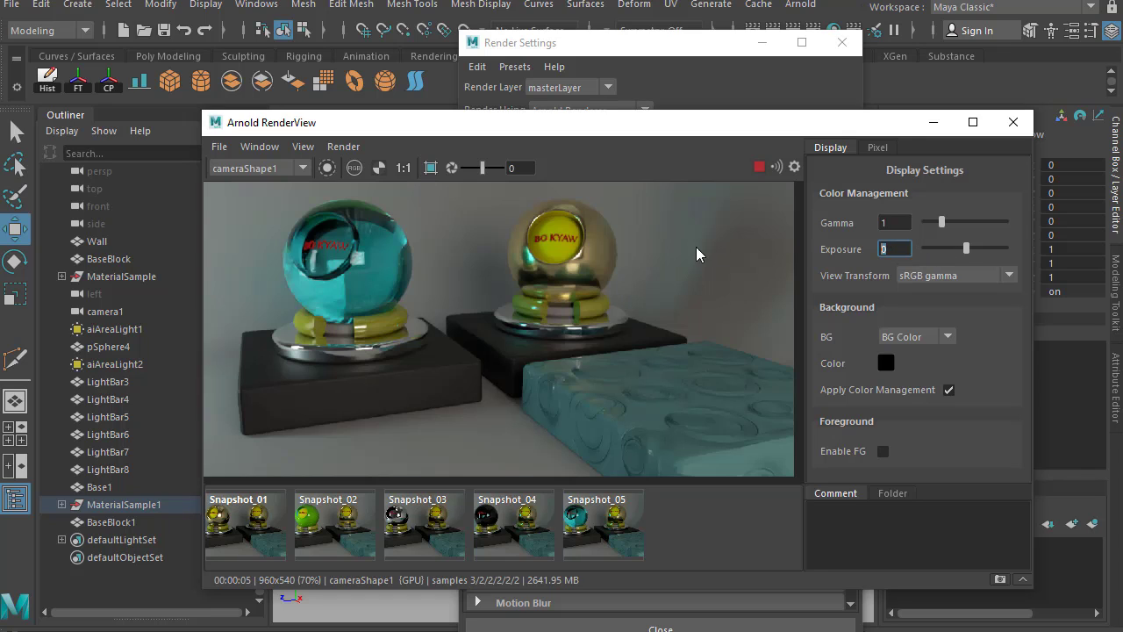
{"action": "type", "text": "2"}
{"action": "key", "text": "Return"}
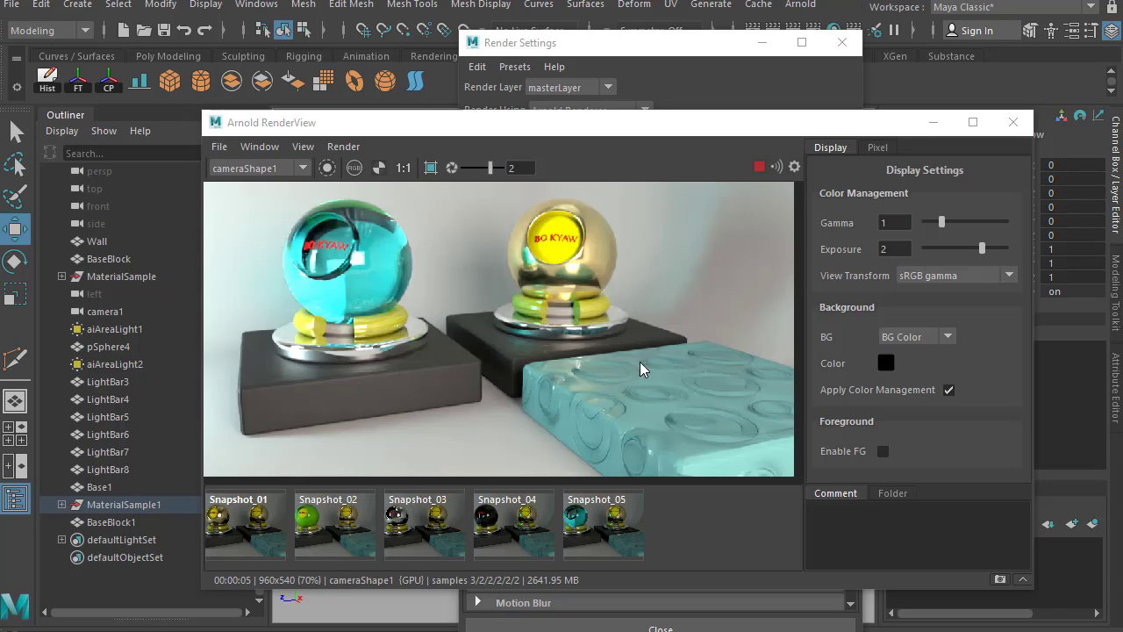
{"action": "left_click", "coordinate": [602, 530]}
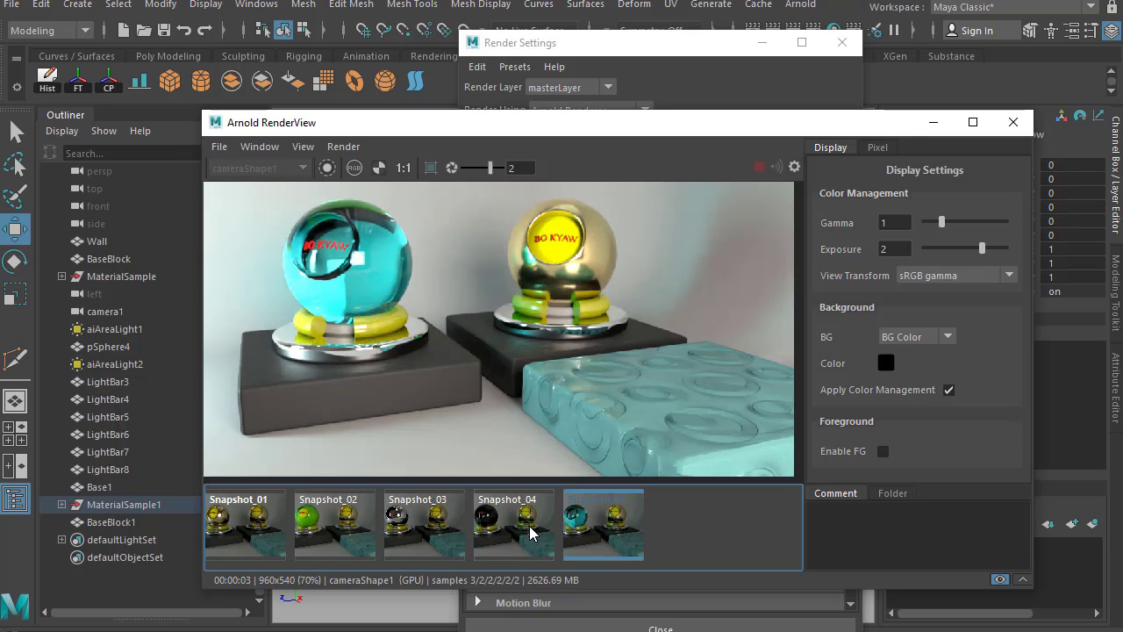
{"action": "left_click", "coordinate": [529, 529]}
Reset the exposure to 1 and view the chrome-sphere Snapshot_03
{"action": "double_click", "coordinate": [894, 250]}
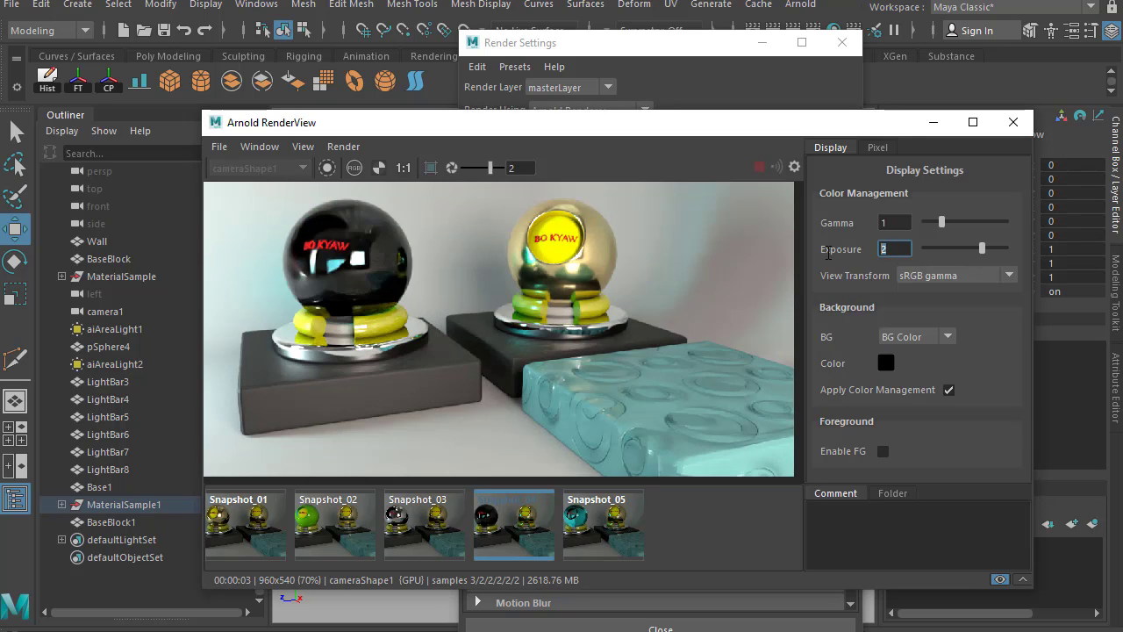
{"action": "type", "text": "1"}
{"action": "key", "text": "Return"}
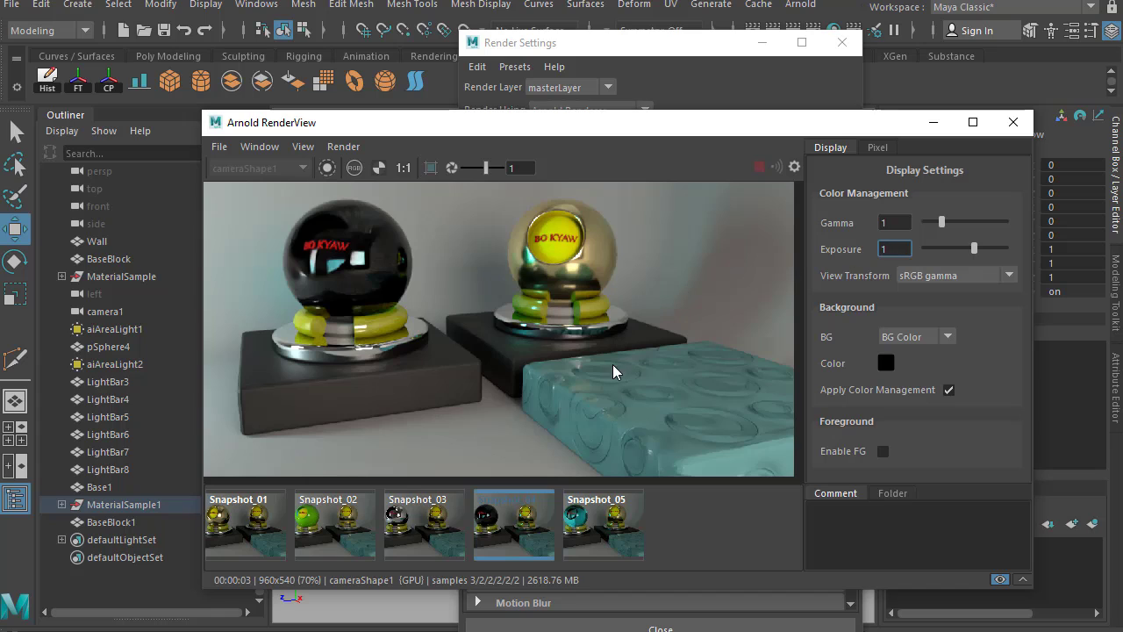
{"action": "left_click", "coordinate": [404, 524]}
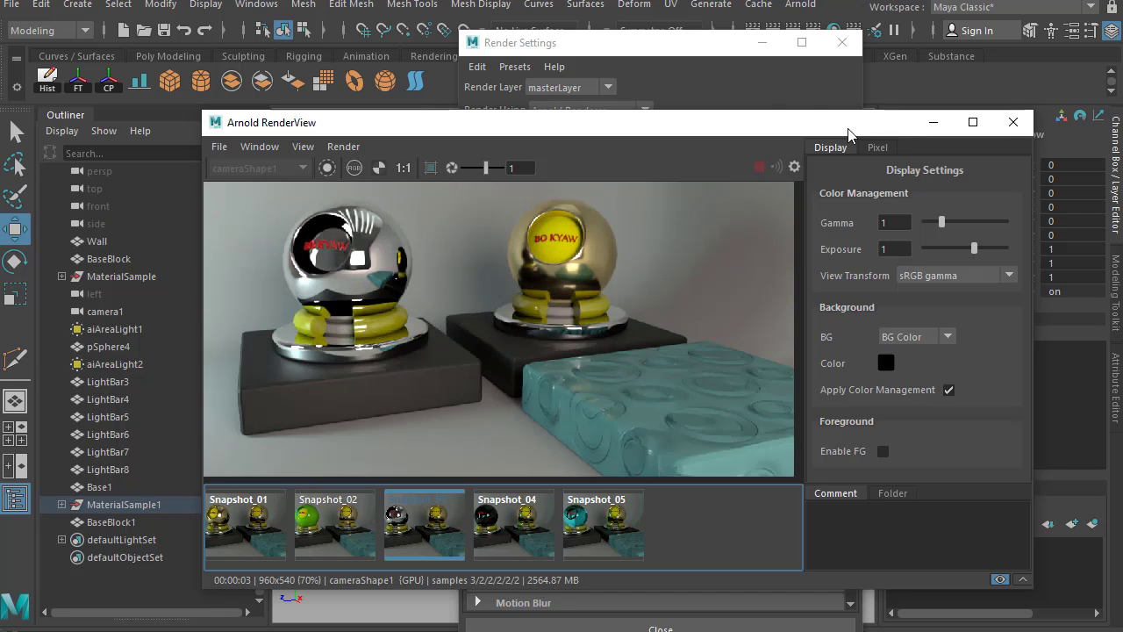
{"action": "left_click", "coordinate": [689, 64]}
Set the Diffuse and Specular ray depths to 1
{"action": "left_click", "coordinate": [606, 483]}
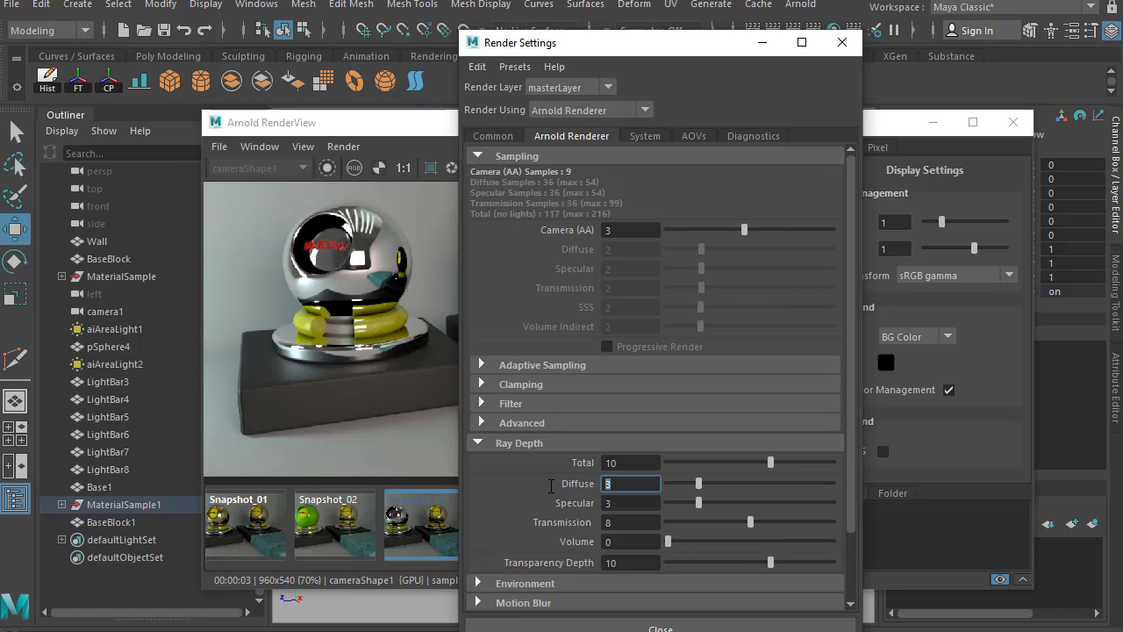
{"action": "type", "text": "1"}
{"action": "key", "text": "Return"}
{"action": "left_click", "coordinate": [603, 504]}
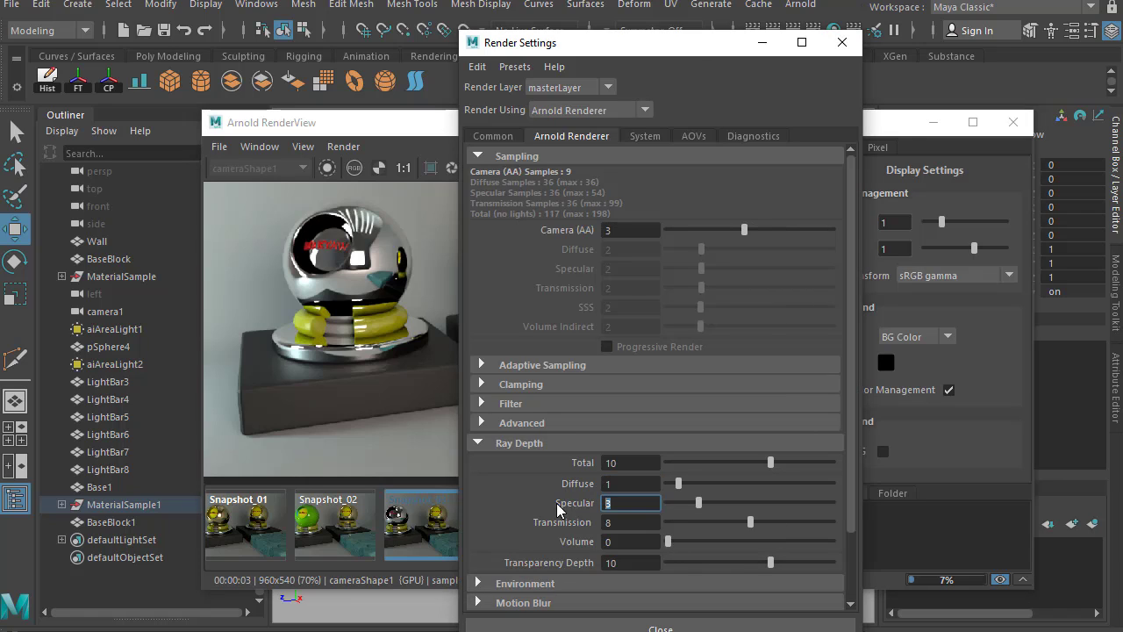
{"action": "type", "text": "1"}
{"action": "key", "text": "Return"}
Bring the RenderView forward and inspect the live re-render with depths at 1
{"action": "left_click_drag", "start_coordinate": [410, 138], "coordinate": [430, 144]}
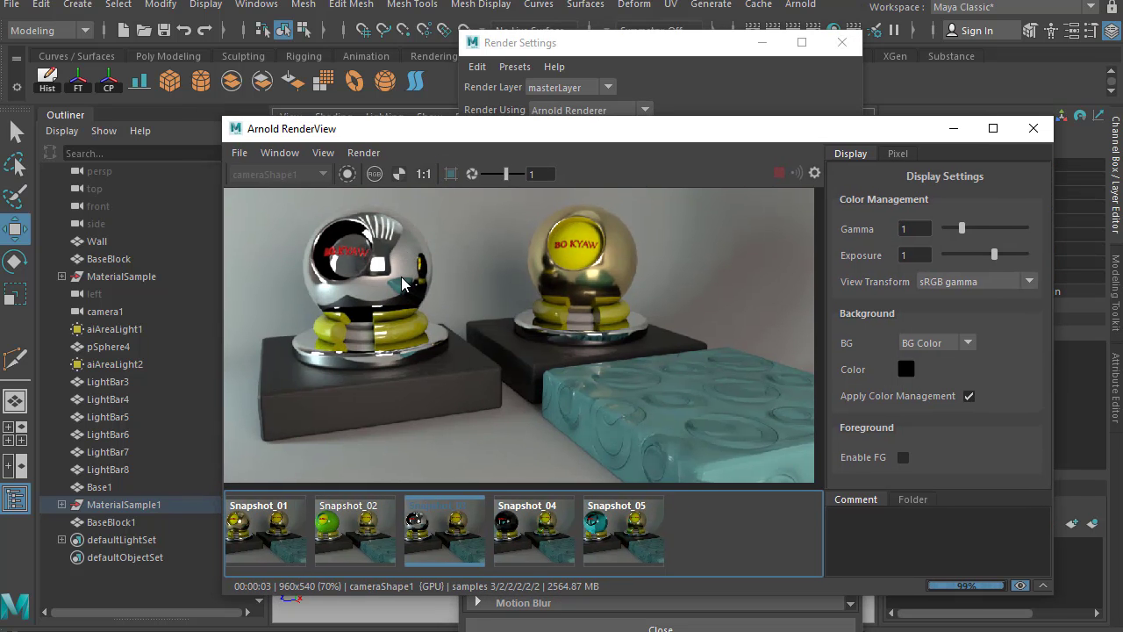
{"action": "mouse_move", "coordinate": [507, 136]}
{"action": "left_mouse_down"}
{"action": "mouse_move", "coordinate": [450, 175]}
{"action": "mouse_move", "coordinate": [432, 171]}
{"action": "left_mouse_up"}
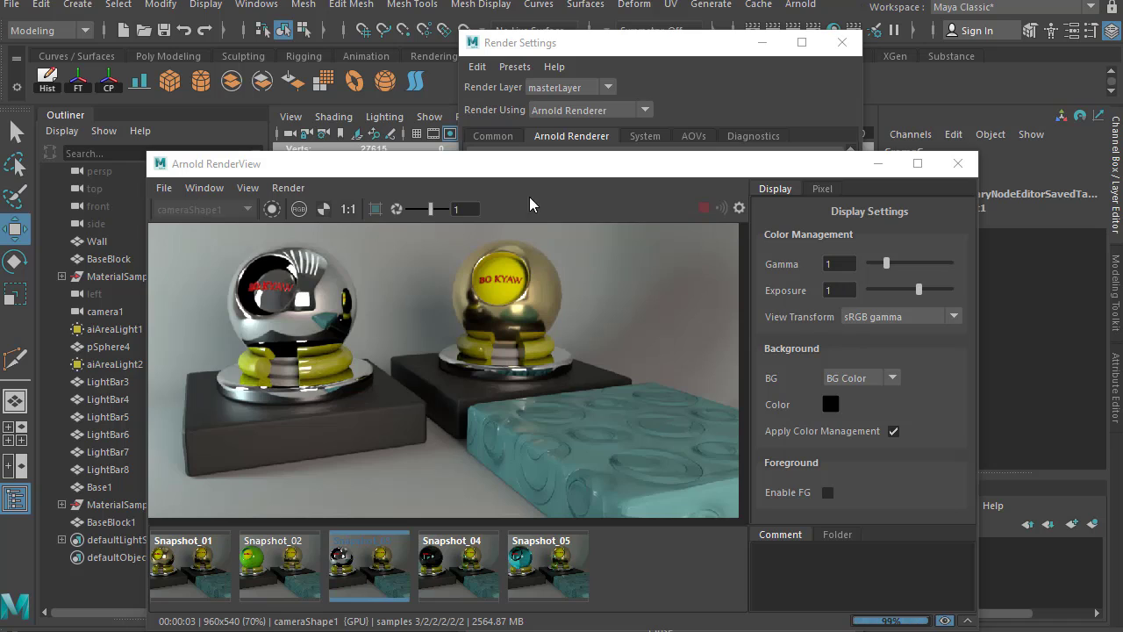
{"action": "left_click_drag", "start_coordinate": [541, 171], "coordinate": [542, 143]}
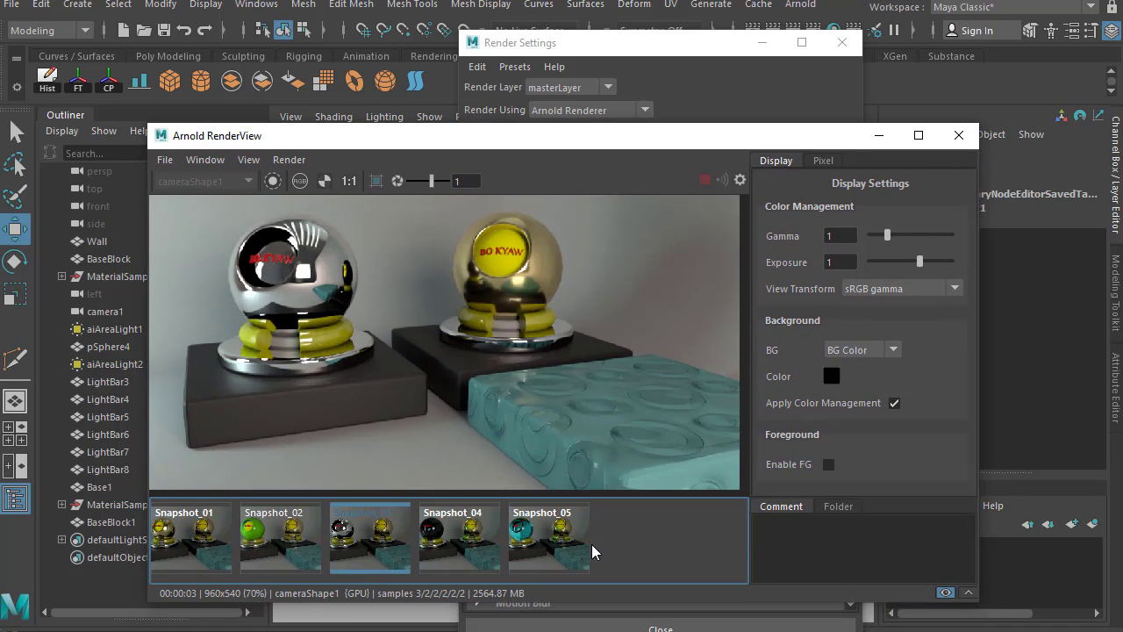
{"action": "left_click", "coordinate": [386, 539]}
{"action": "left_click", "coordinate": [386, 538]}
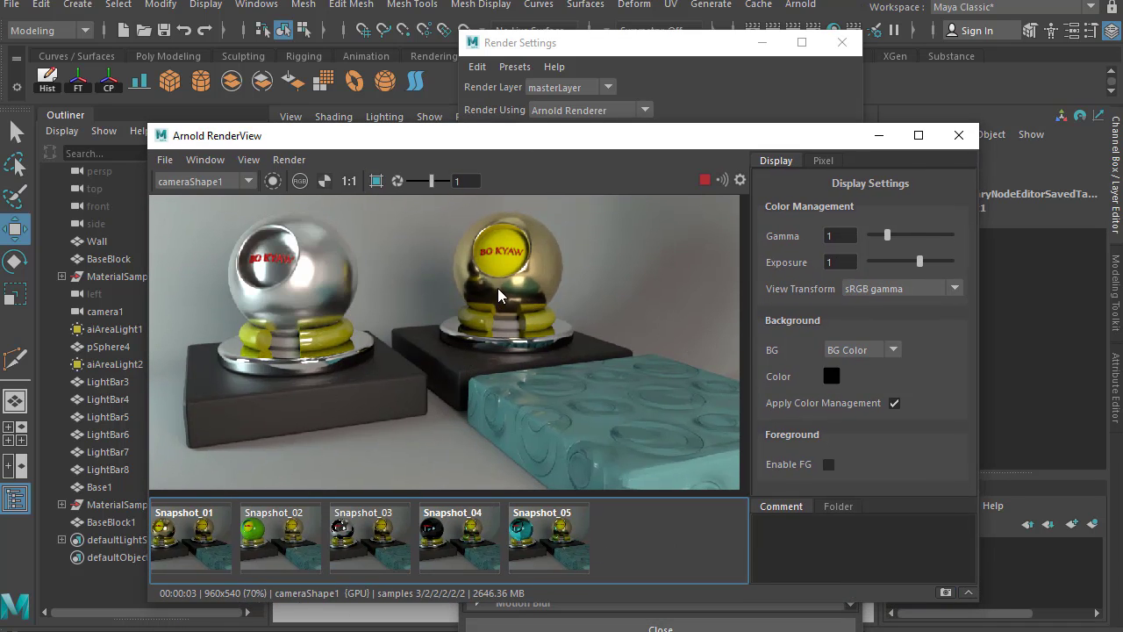
{"action": "left_click_drag", "start_coordinate": [614, 45], "coordinate": [591, 46]}
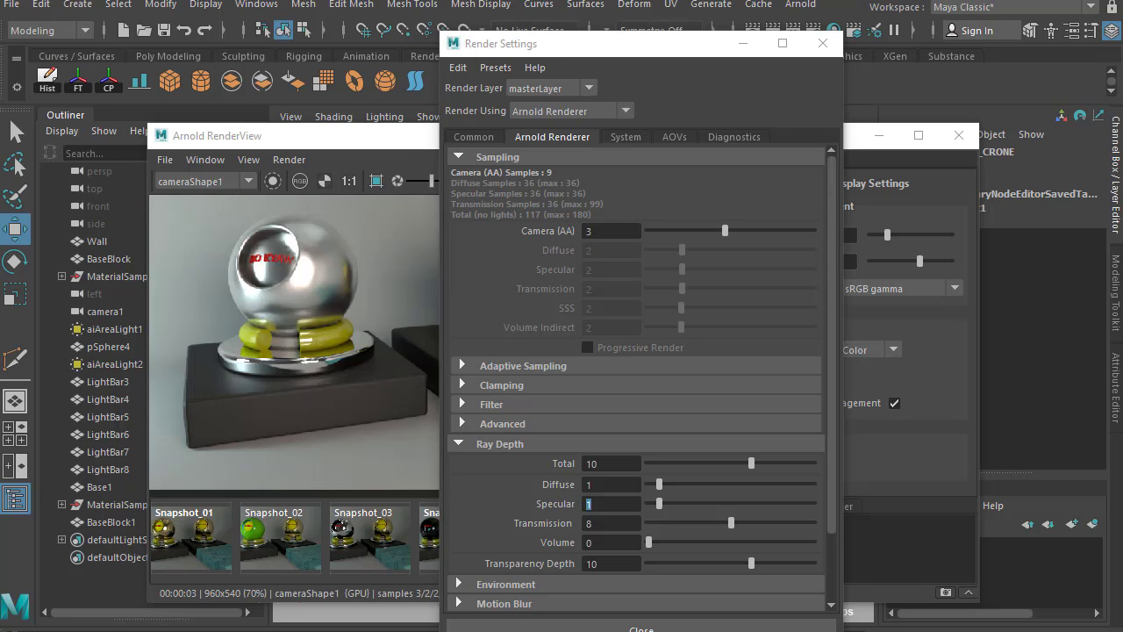
{"action": "left_click_drag", "start_coordinate": [389, 143], "coordinate": [701, 140]}
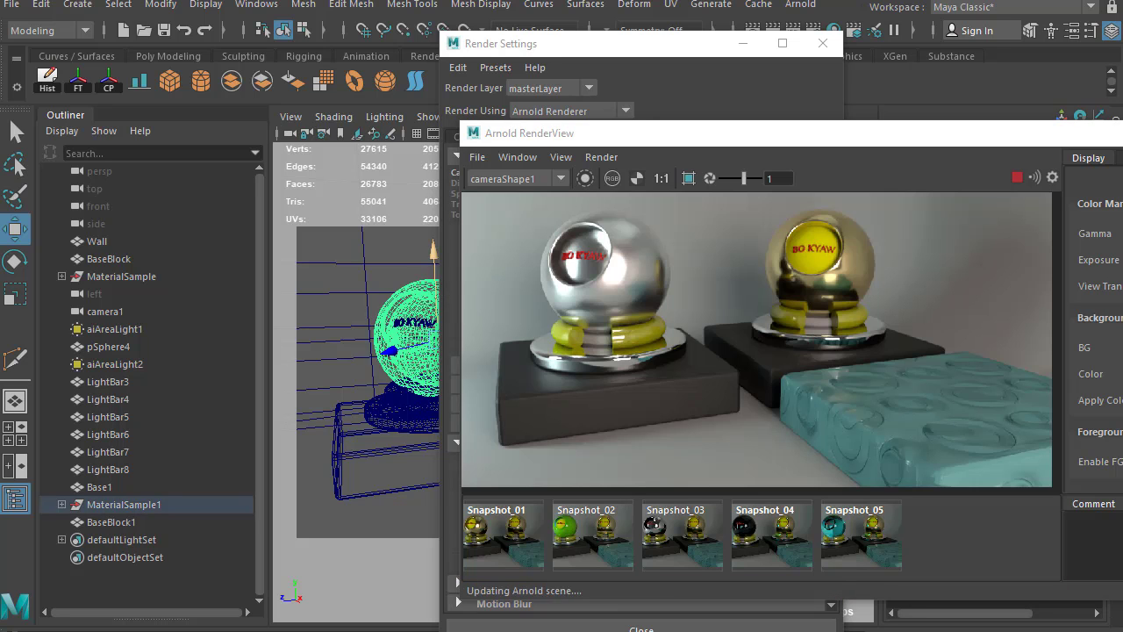
{"action": "left_click_drag", "start_coordinate": [899, 145], "coordinate": [648, 90]}
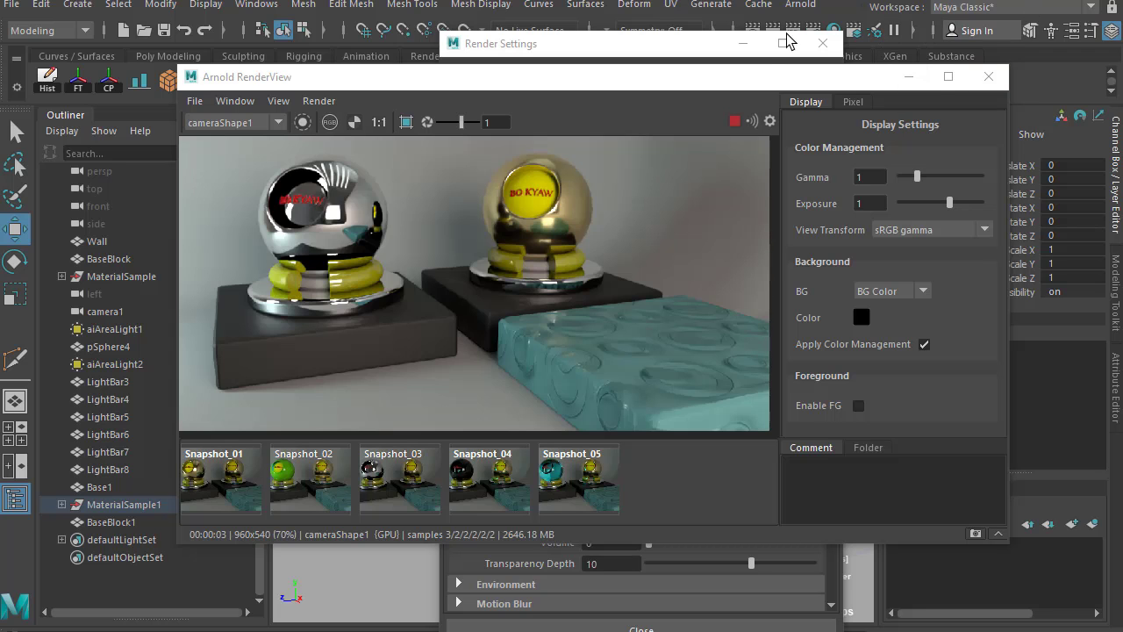
Set the Specular ray depth to 3, leaving Diffuse at 1
{"action": "left_click", "coordinate": [649, 50]}
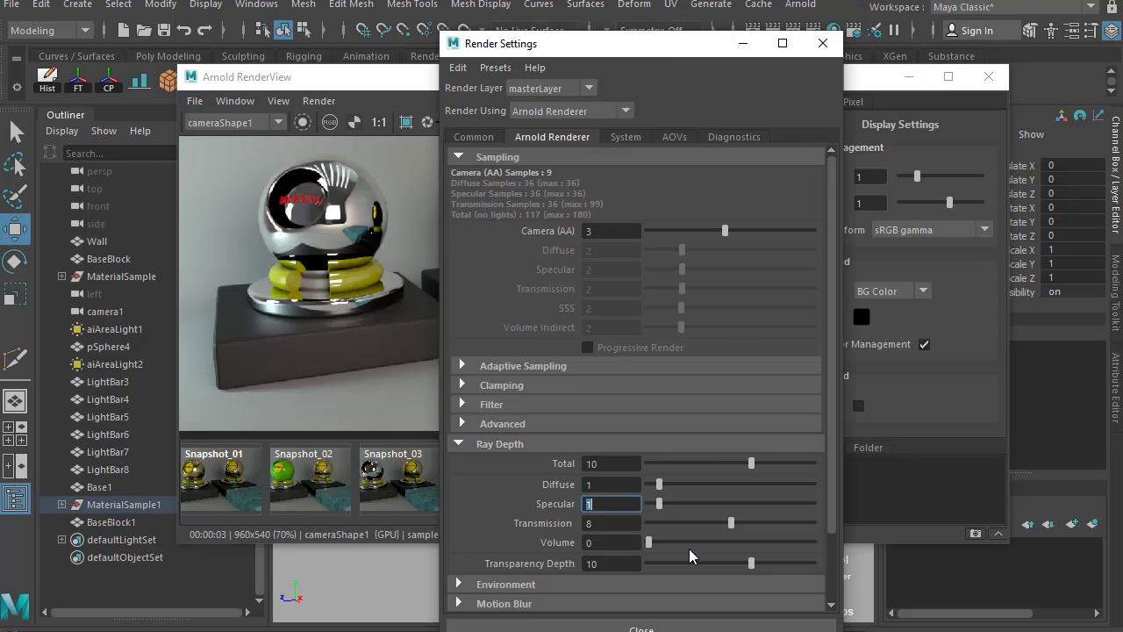
{"action": "double_click", "coordinate": [606, 504]}
{"action": "type", "text": "1"}
{"action": "type", "text": "3"}
{"action": "key", "text": "Return"}
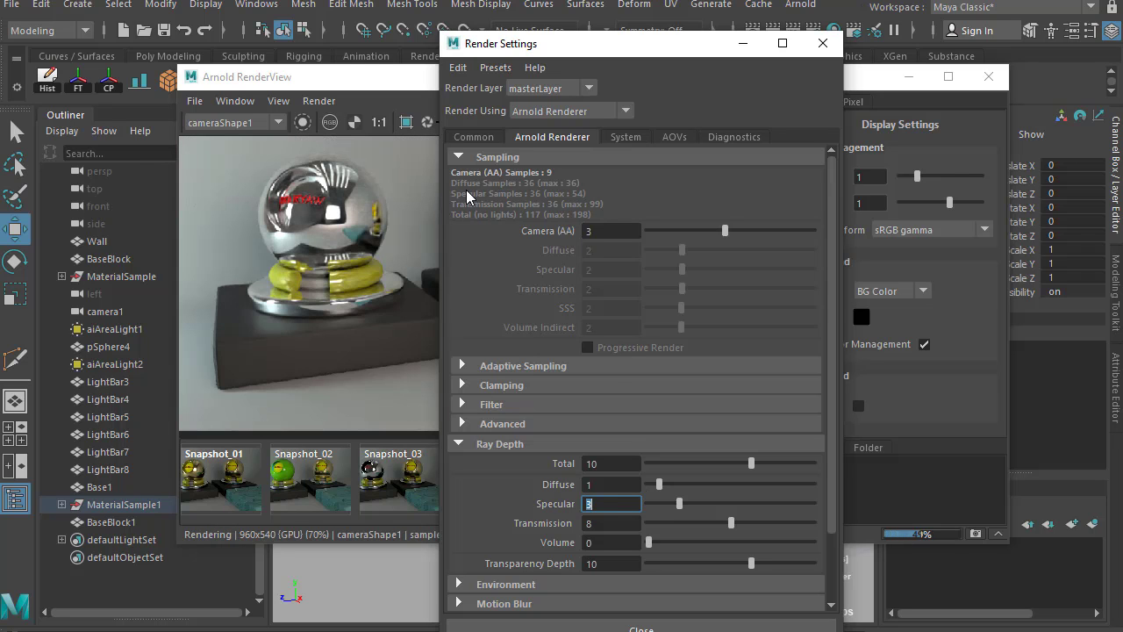
Compare the new render with Snapshot_03, then return to the live render
{"action": "left_click", "coordinate": [393, 84]}
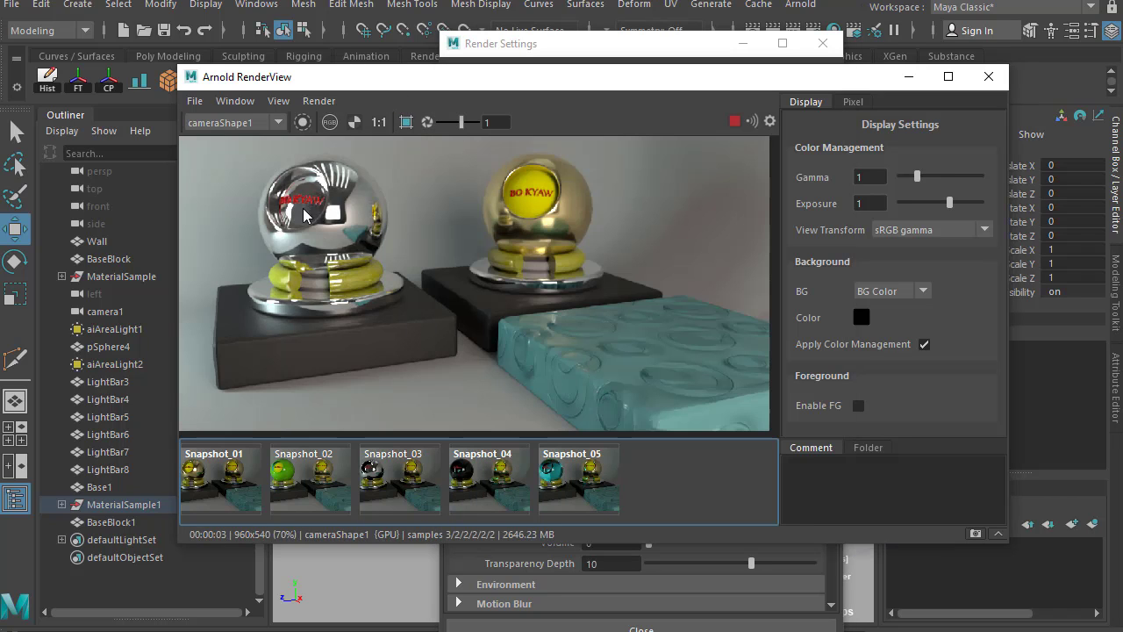
{"action": "left_click", "coordinate": [387, 467]}
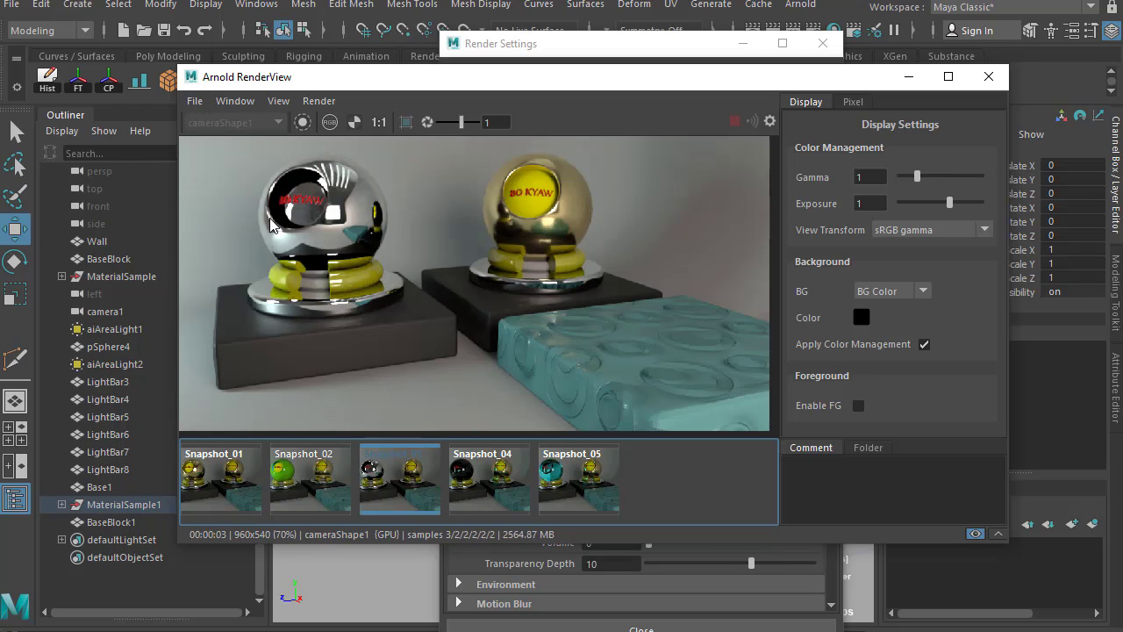
{"action": "left_click", "coordinate": [410, 484]}
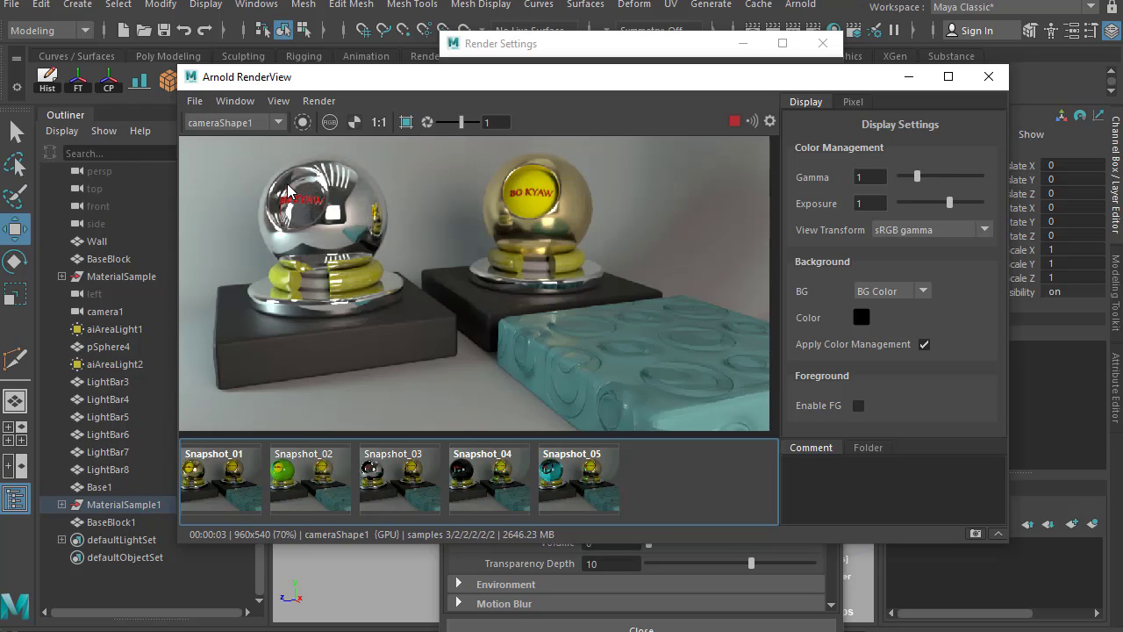
{"action": "left_click", "coordinate": [562, 52]}
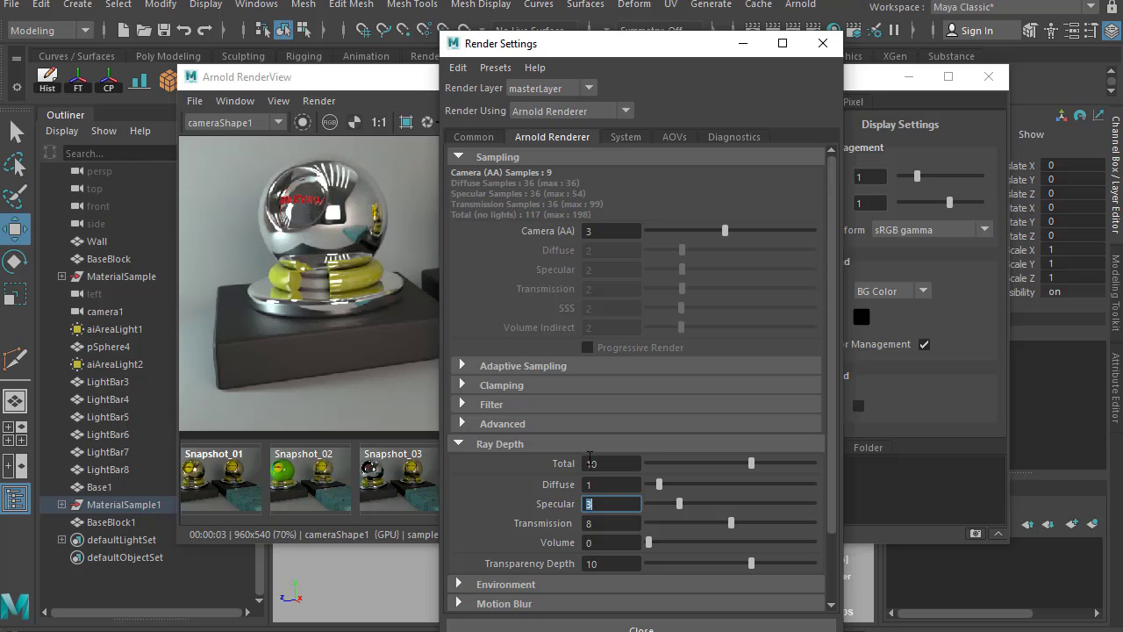
{"action": "left_click", "coordinate": [382, 84]}
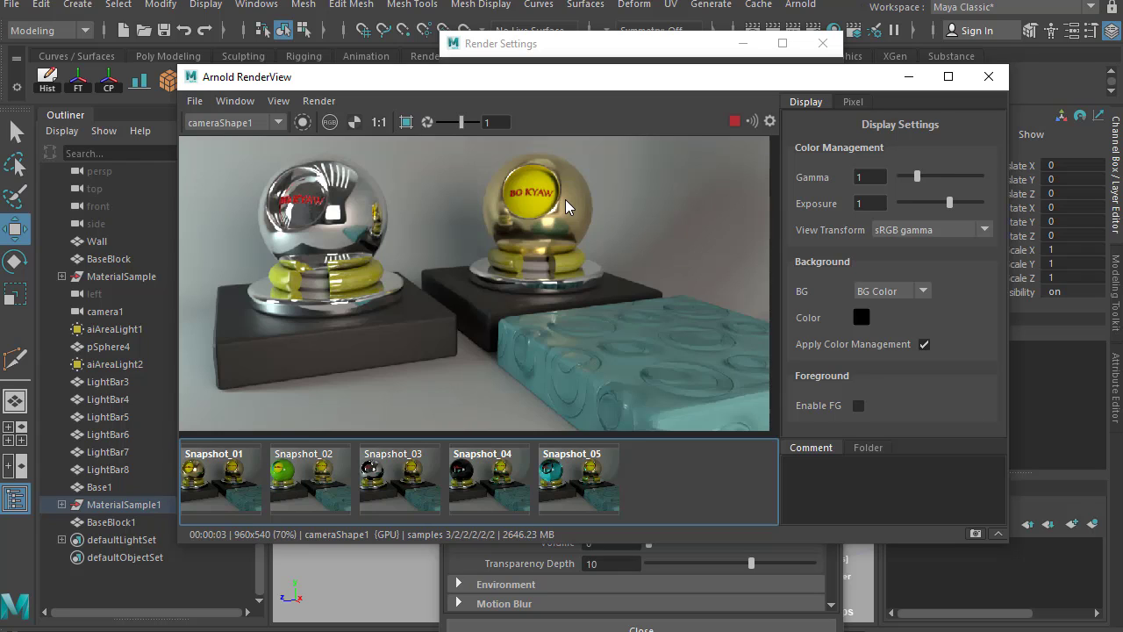
{"action": "left_click", "coordinate": [641, 50]}
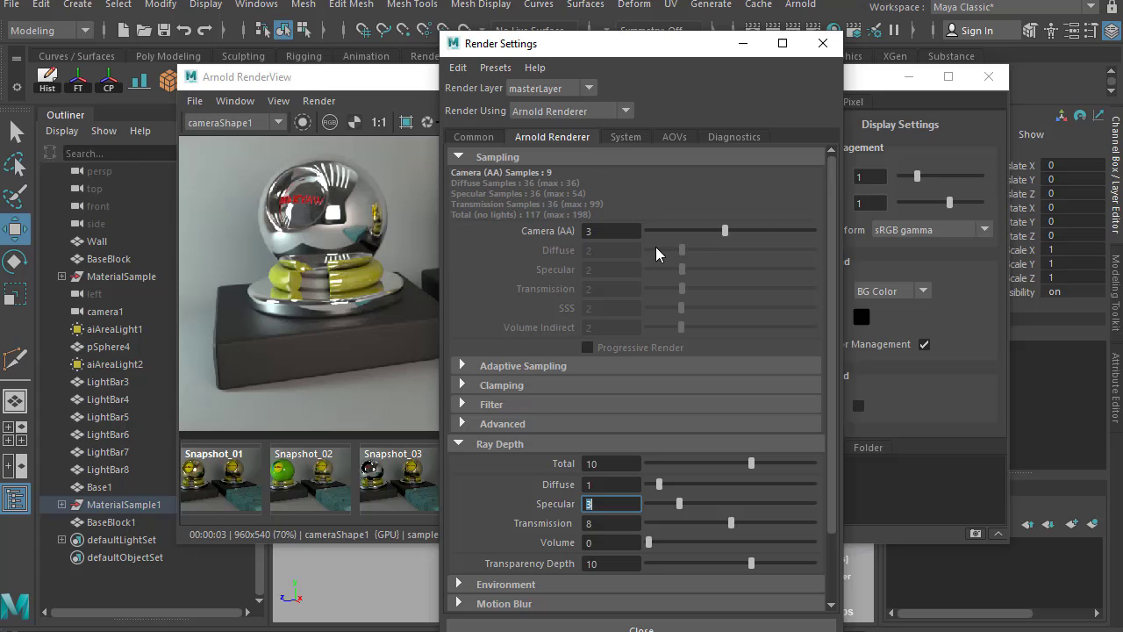
Save the current chrome-and-gold render as Snapshot_06
{"action": "left_click", "coordinate": [600, 485]}
{"action": "left_click", "coordinate": [349, 89]}
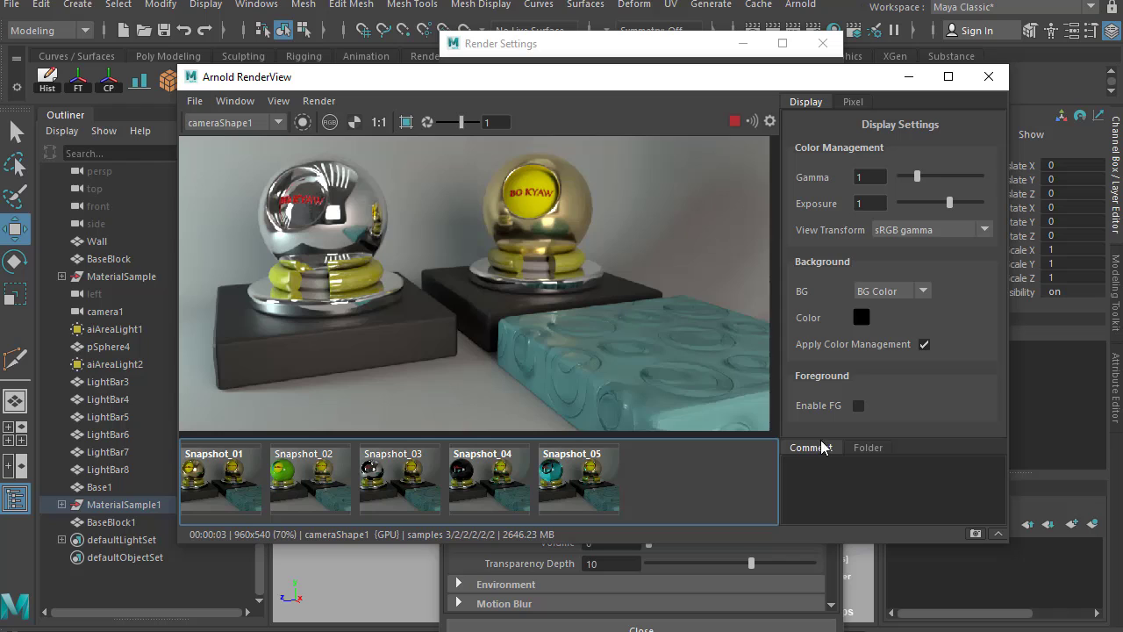
{"action": "left_click", "coordinate": [975, 532]}
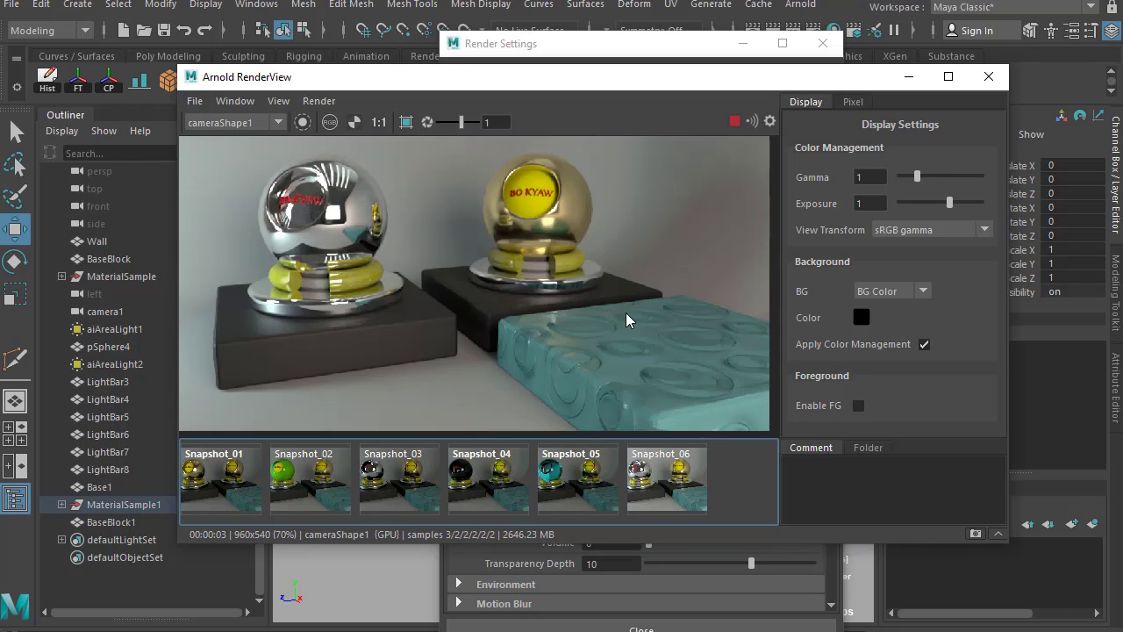
Set the Diffuse ray depth to 3 and watch the scene re-render
{"action": "left_click", "coordinate": [605, 48]}
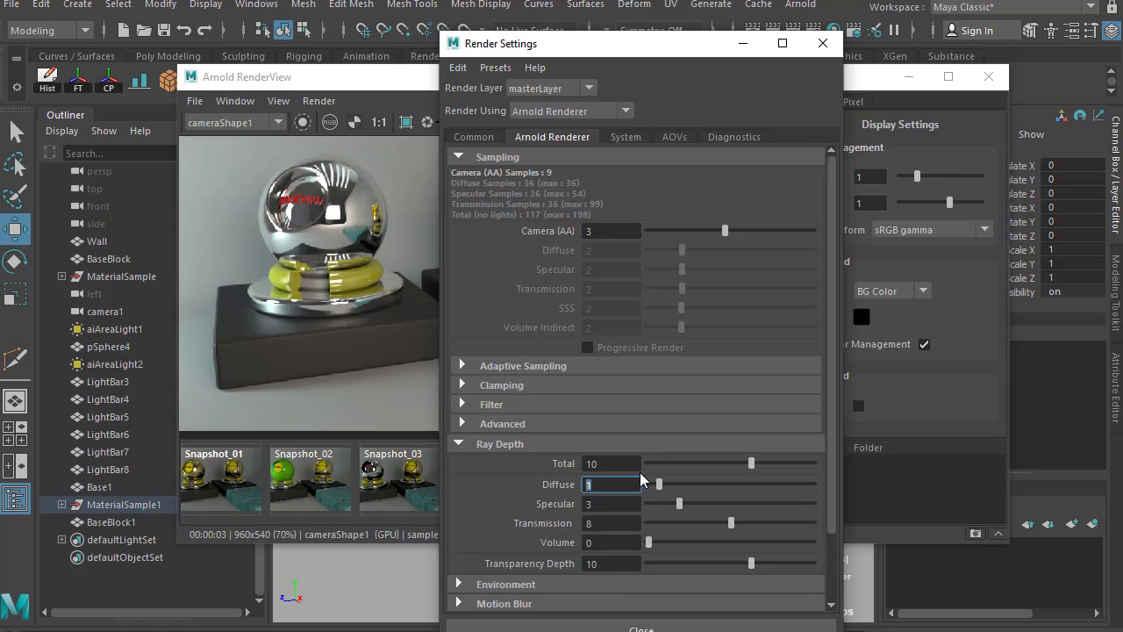
{"action": "type", "text": "3"}
{"action": "key", "text": "Return"}
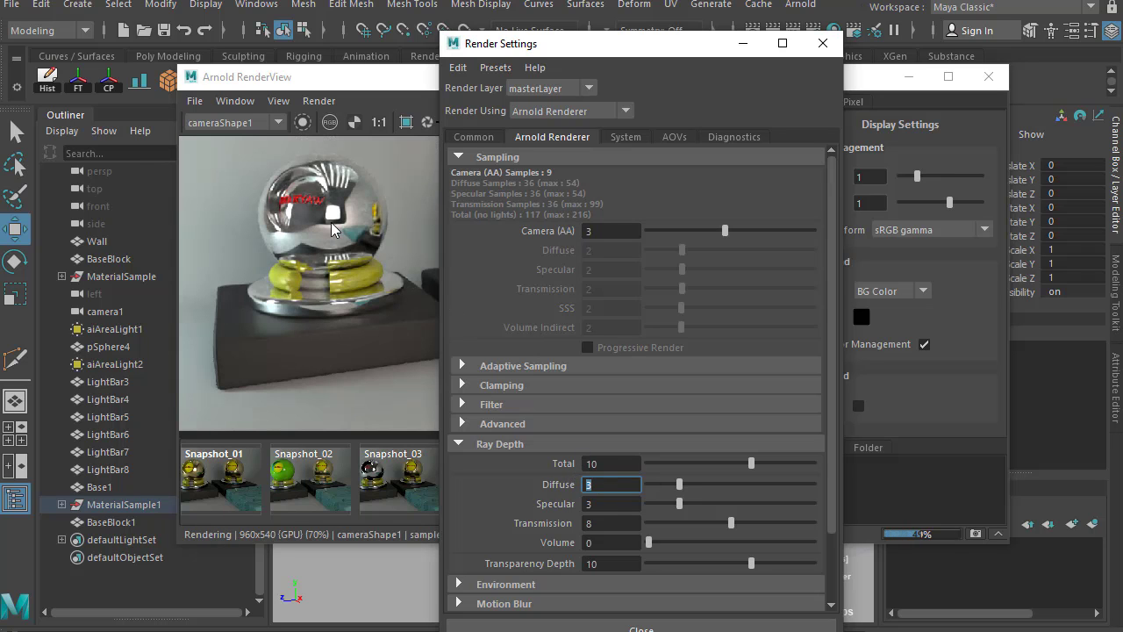
{"action": "left_click", "coordinate": [363, 85]}
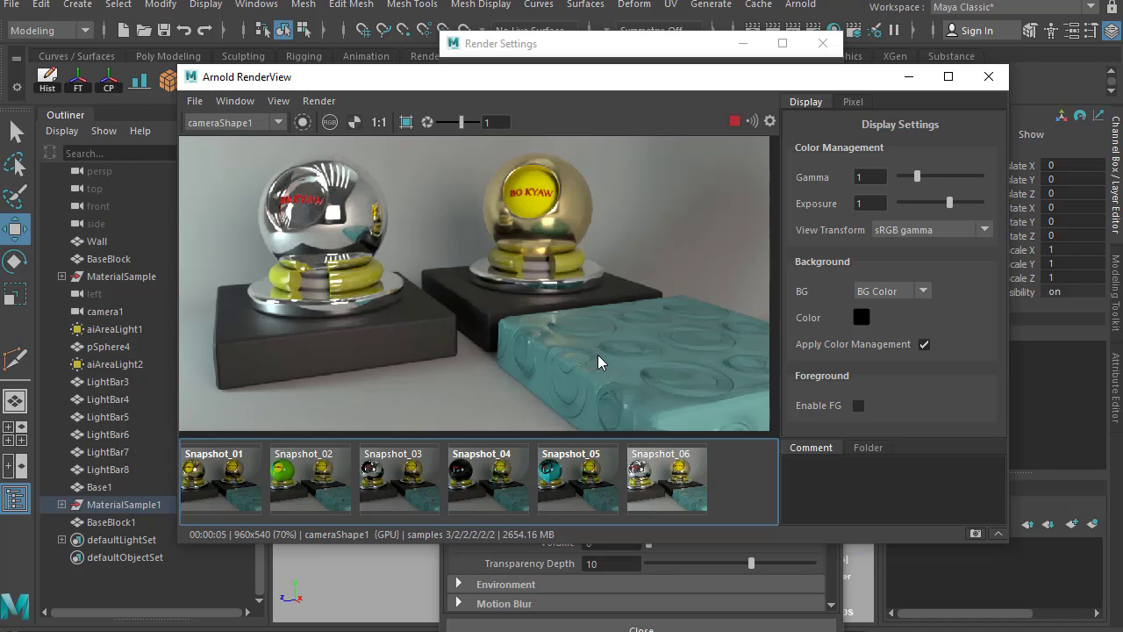
Flip between Snapshot_06 and the live render to compare them
{"action": "left_click", "coordinate": [668, 492]}
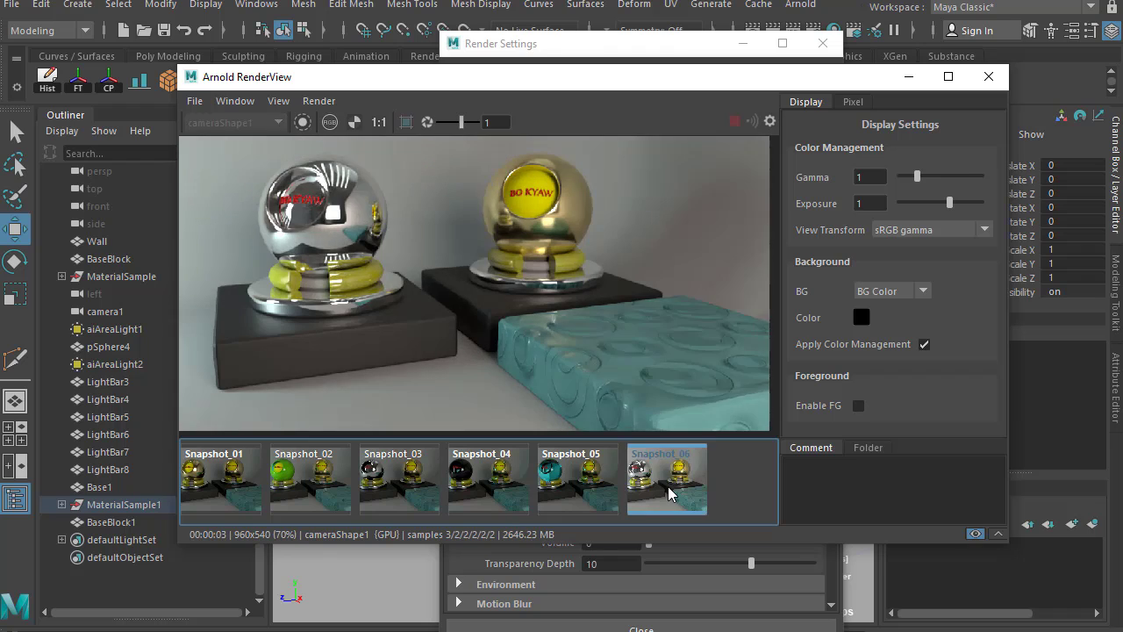
{"action": "left_click", "coordinate": [667, 486]}
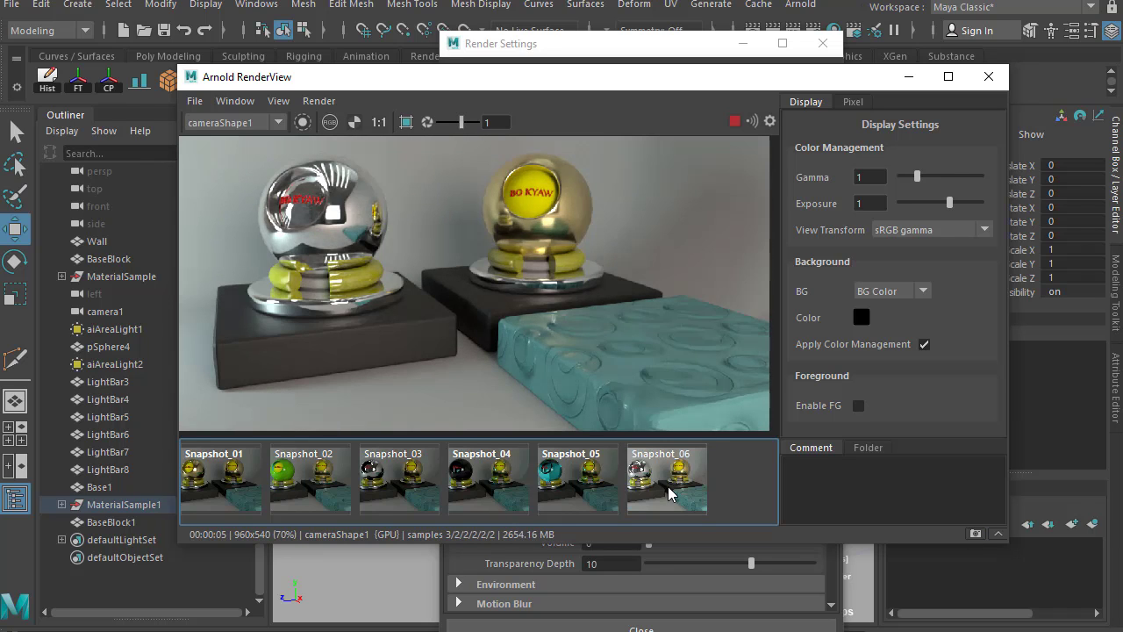
{"action": "left_click", "coordinate": [667, 486]}
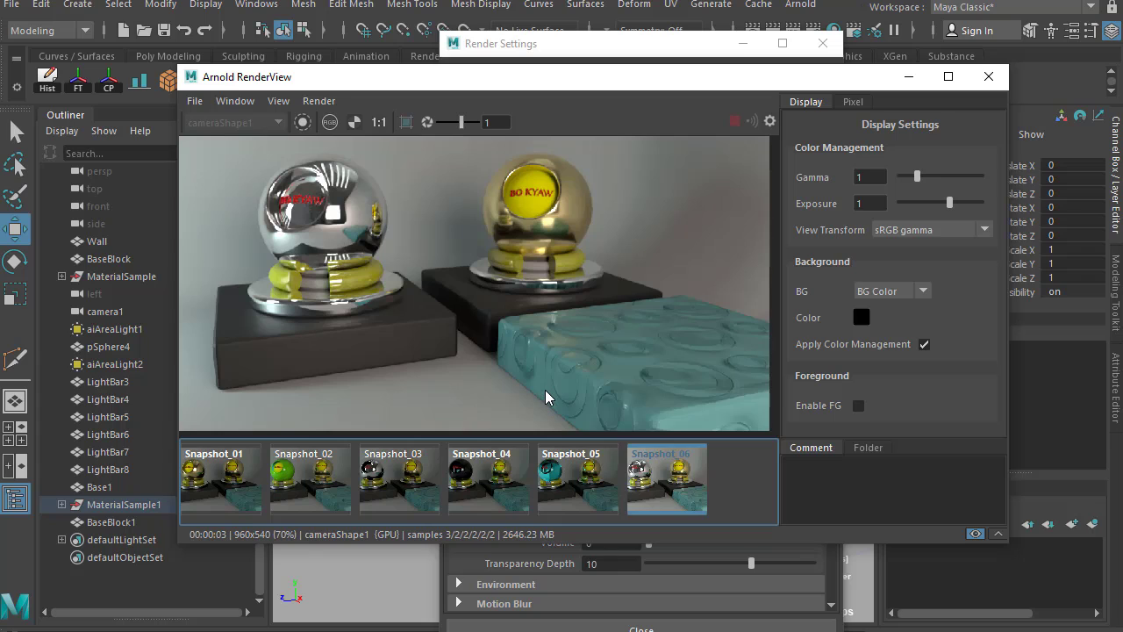
{"action": "left_click", "coordinate": [683, 488]}
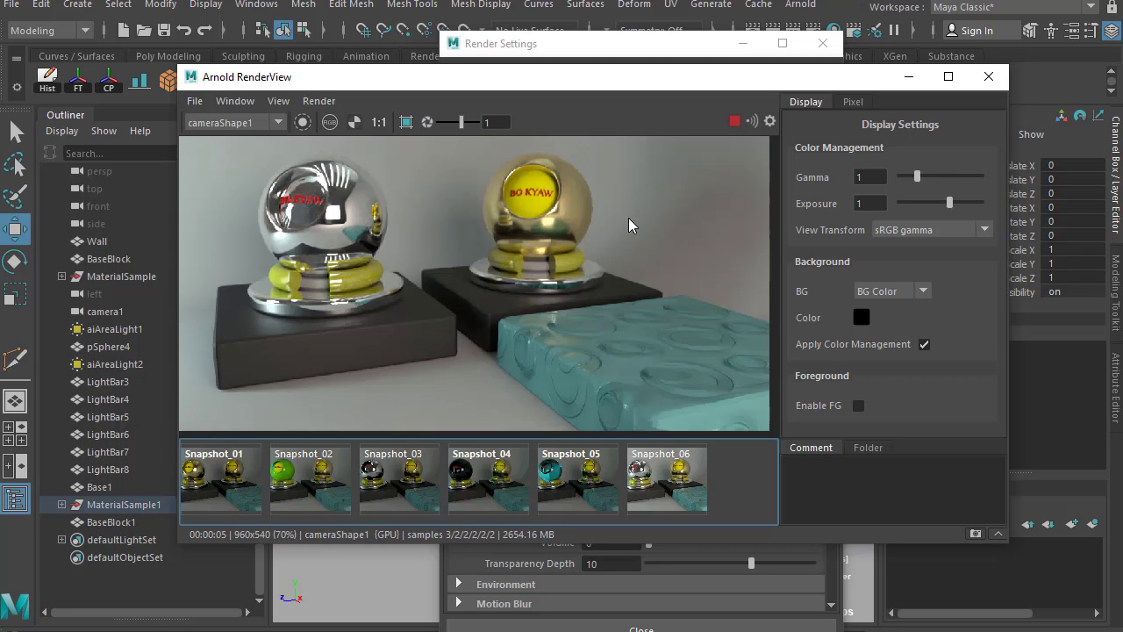
Toggle Snapshot_06 again, then bring back Render Settings showing ray depths 3, 3, 8, 0
{"action": "left_click", "coordinate": [664, 478]}
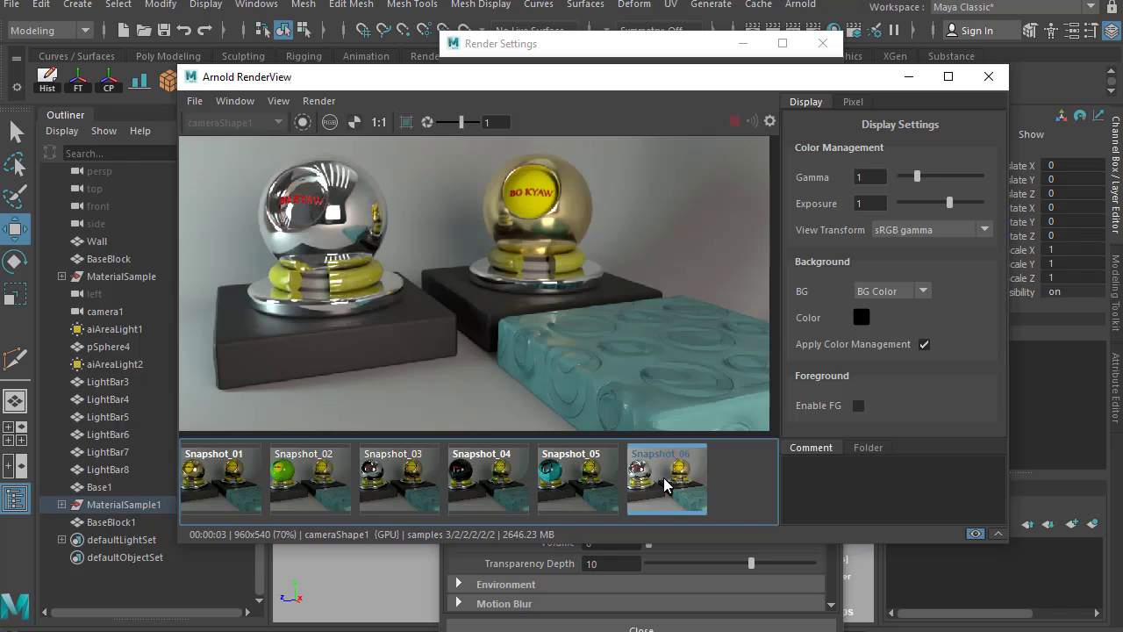
{"action": "left_click", "coordinate": [663, 477]}
{"action": "left_click", "coordinate": [664, 477]}
{"action": "left_click", "coordinate": [663, 477]}
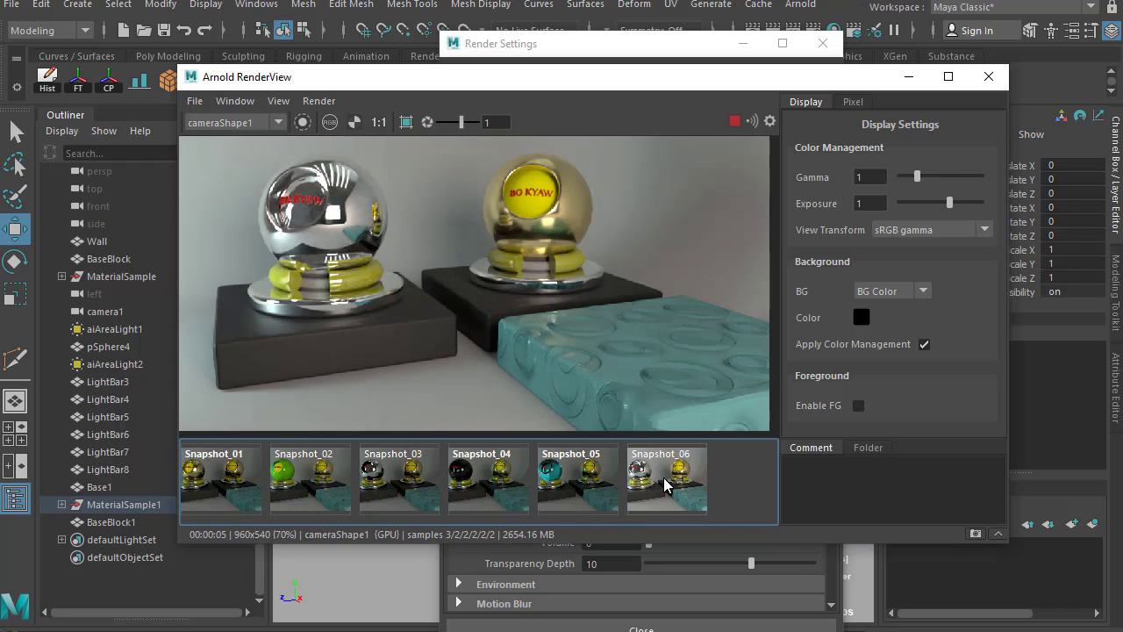
{"action": "left_click", "coordinate": [664, 478]}
{"action": "left_click", "coordinate": [663, 477]}
{"action": "left_click", "coordinate": [663, 477]}
{"action": "left_click", "coordinate": [665, 477]}
{"action": "left_click", "coordinate": [671, 473]}
{"action": "left_click", "coordinate": [671, 473]}
{"action": "left_click", "coordinate": [639, 60]}
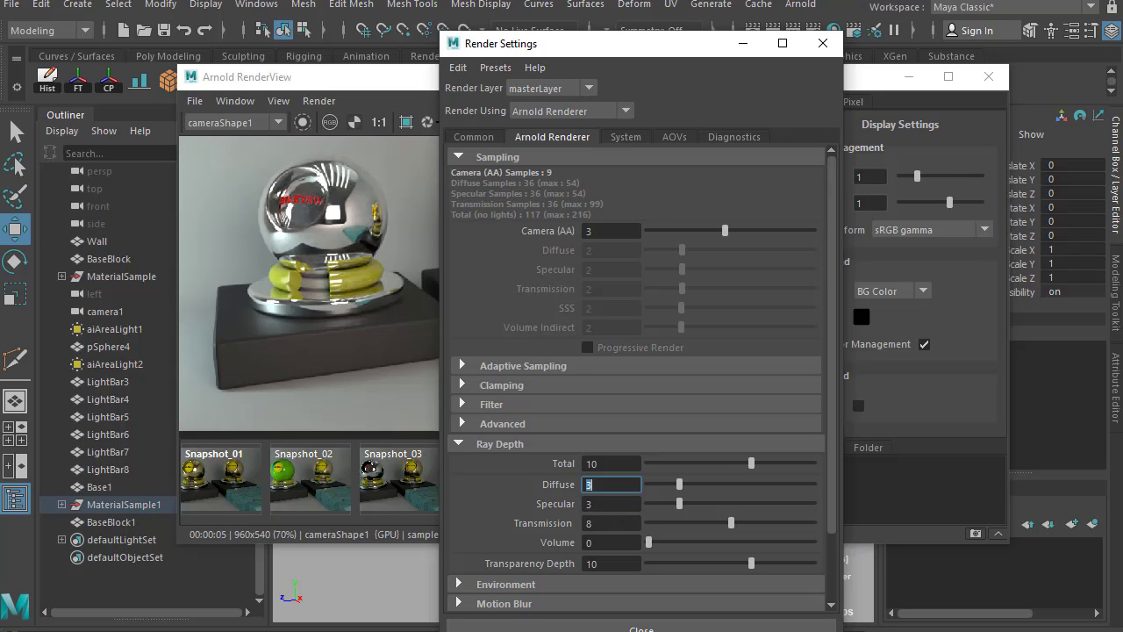
Switch to the Light.jpg diagram of rays crossing shapes in Photos
{"action": "key", "text": "alt+Tab"}
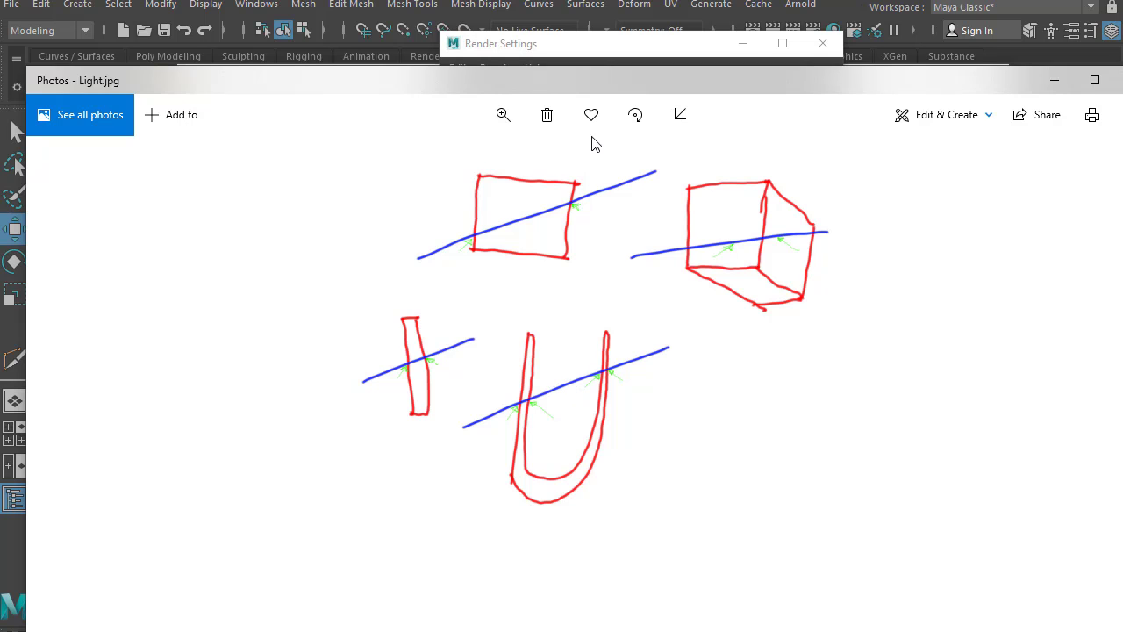
Return to Maya's Arnold RenderView with the chrome-sphere render and six snapshots
{"action": "left_click", "coordinate": [591, 57]}
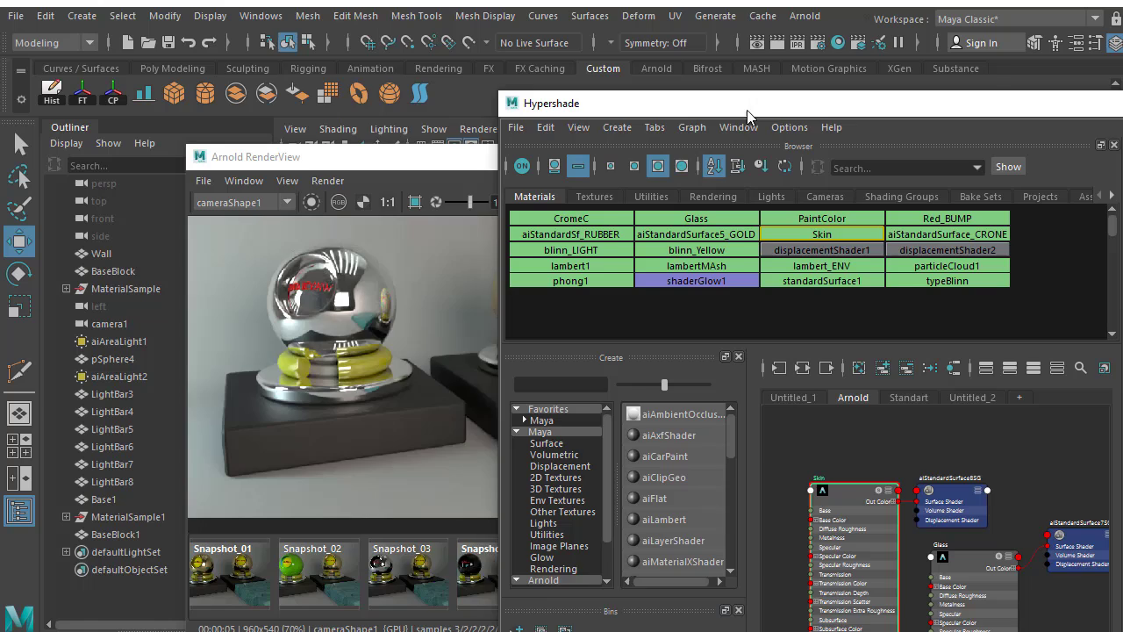
Position and enlarge the Hypershade window above the render view's snapshot strip
{"action": "left_click_drag", "start_coordinate": [767, 66], "coordinate": [366, 48]}
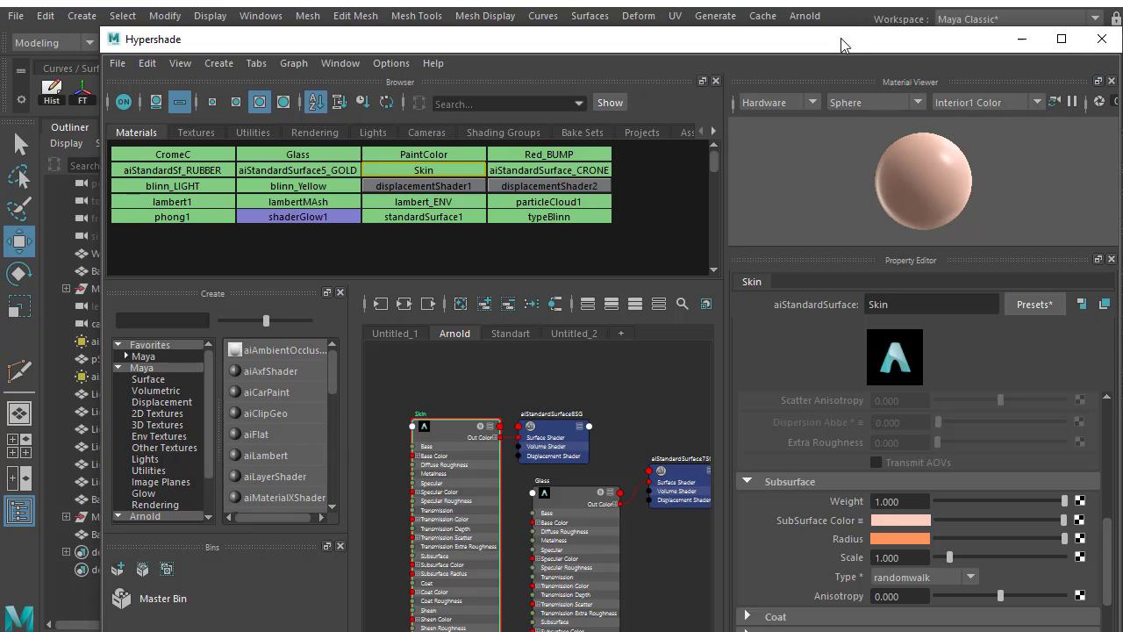
{"action": "left_click_drag", "start_coordinate": [840, 46], "coordinate": [781, 0]}
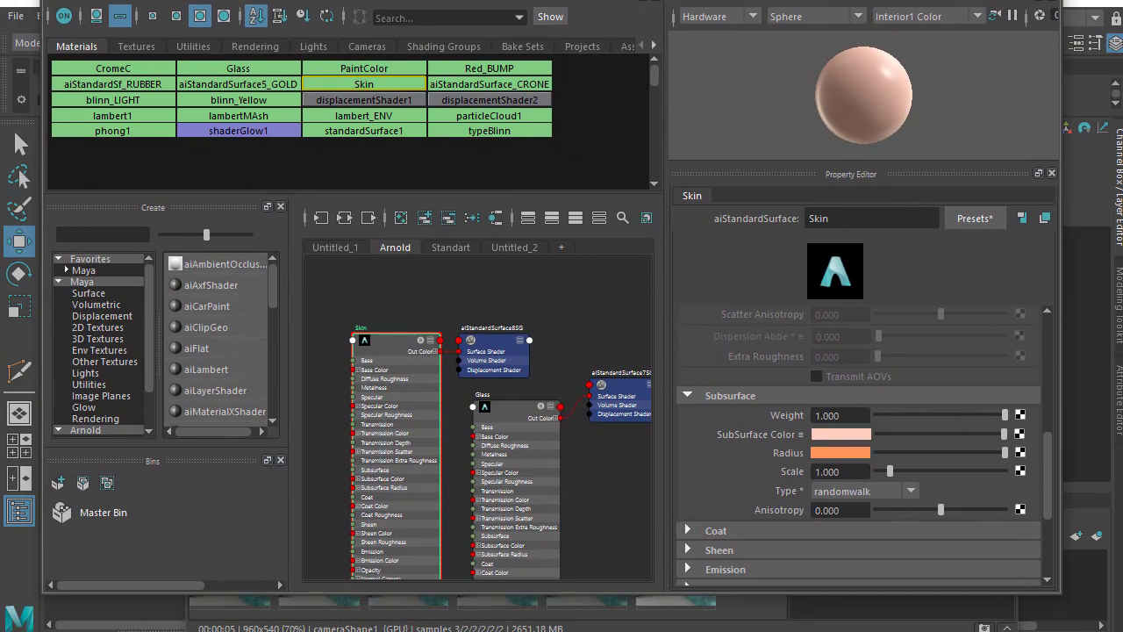
{"action": "left_click_drag", "start_coordinate": [780, 117], "coordinate": [795, 0]}
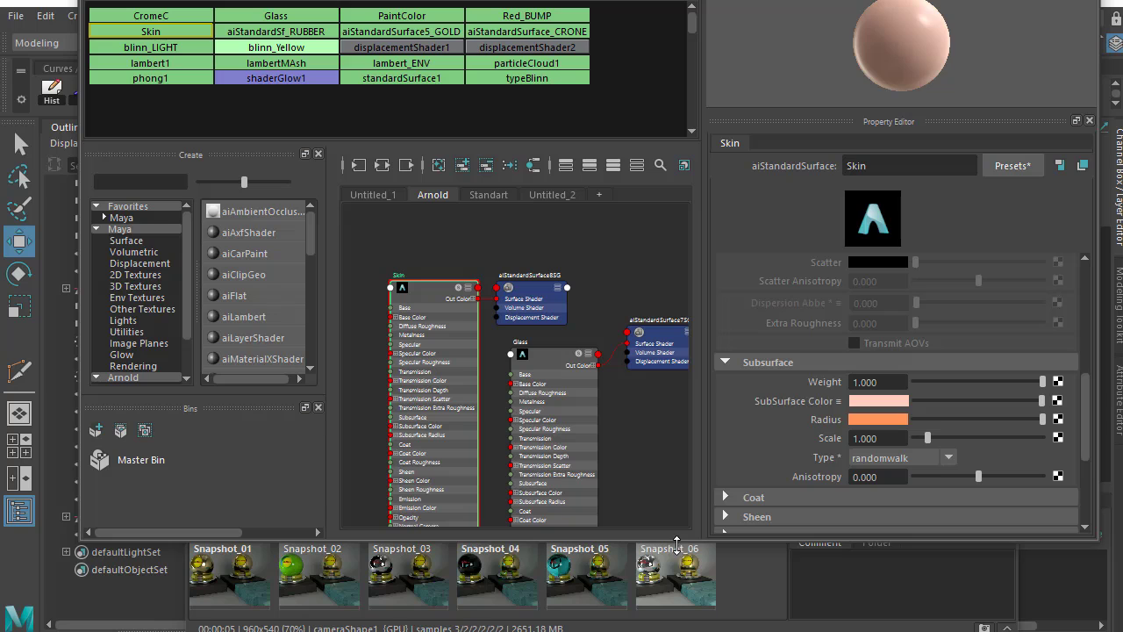
{"action": "left_click_drag", "start_coordinate": [700, 548], "coordinate": [699, 614]}
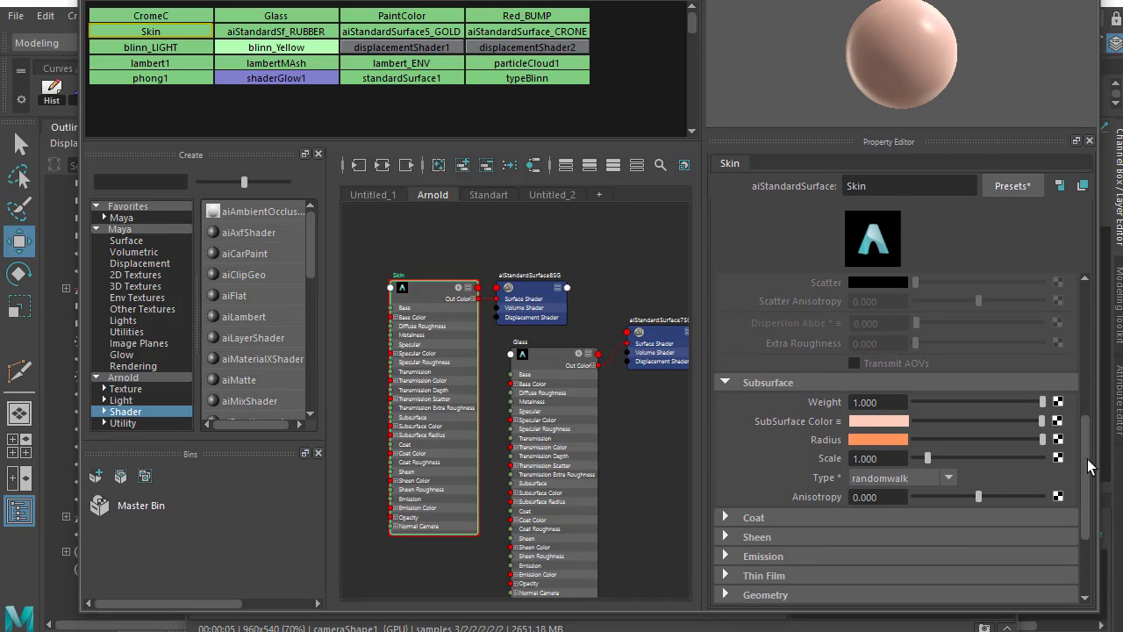
{"action": "left_click_drag", "start_coordinate": [1091, 466], "coordinate": [1095, 318]}
Collapse the Skin material's sections, then expand only Base and Subsurface
{"action": "left_click", "coordinate": [741, 408]}
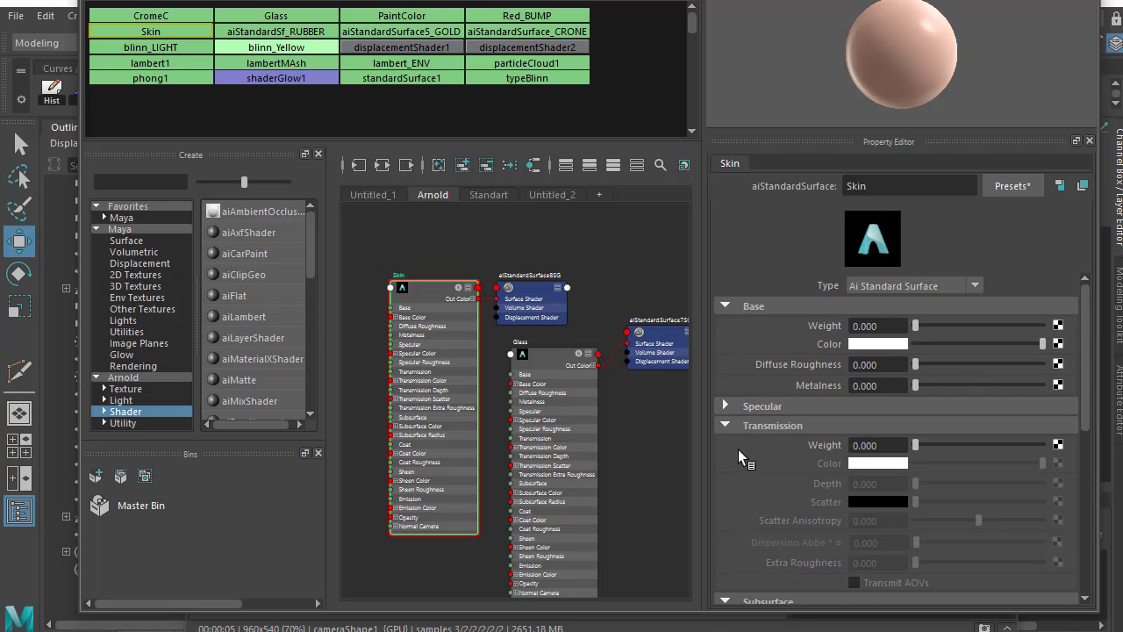
{"action": "left_click", "coordinate": [724, 426]}
{"action": "left_click", "coordinate": [727, 444]}
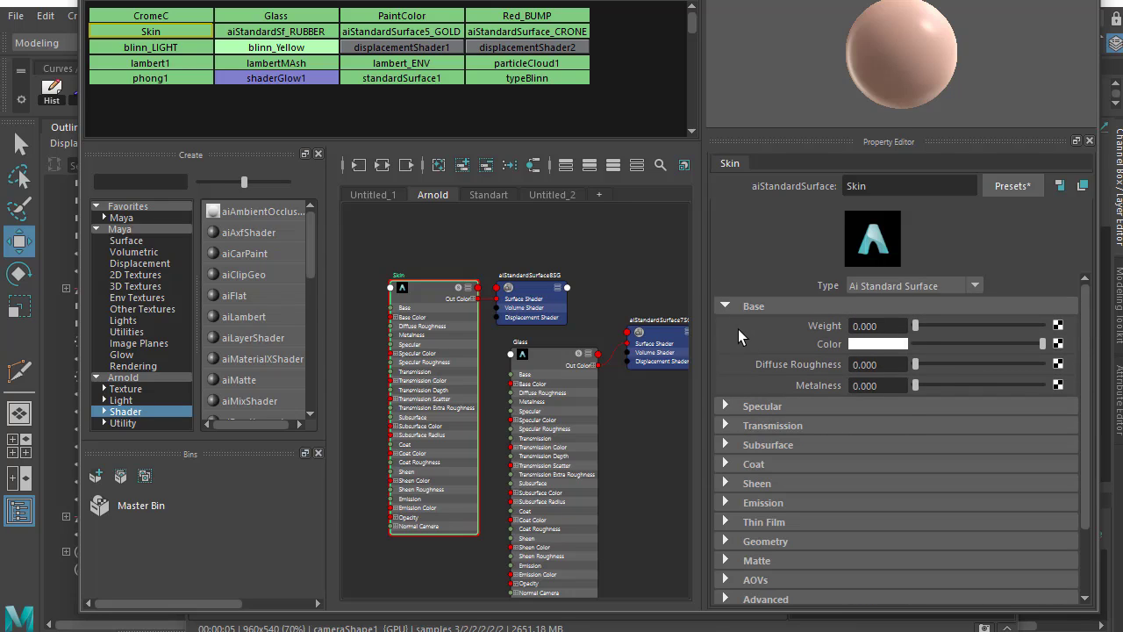
{"action": "left_click", "coordinate": [726, 305]}
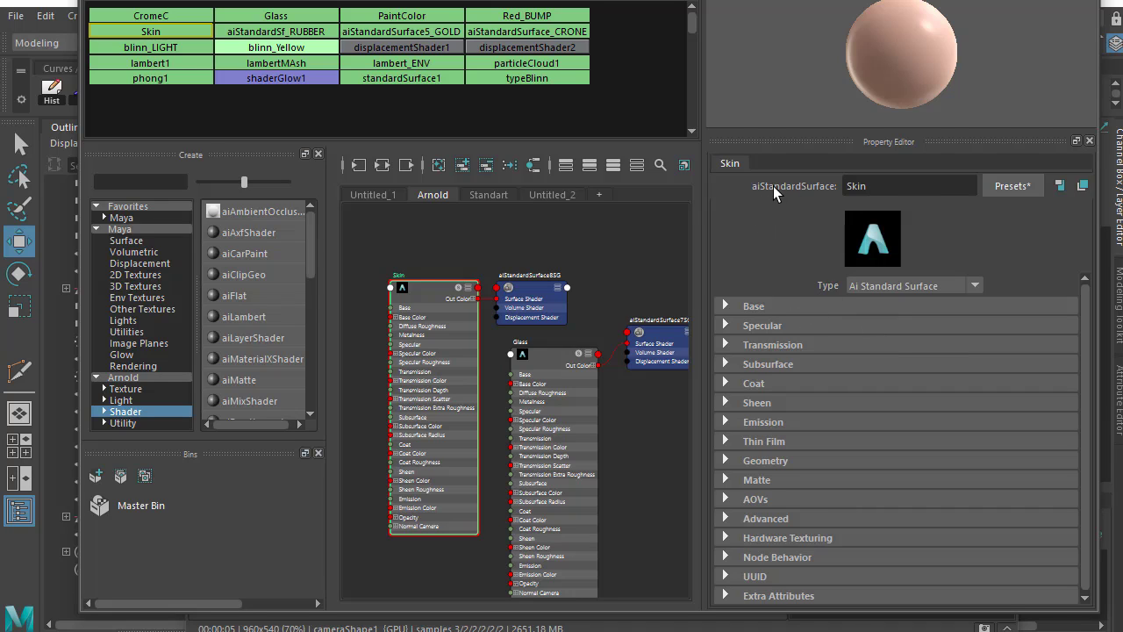
{"action": "left_click", "coordinate": [774, 308]}
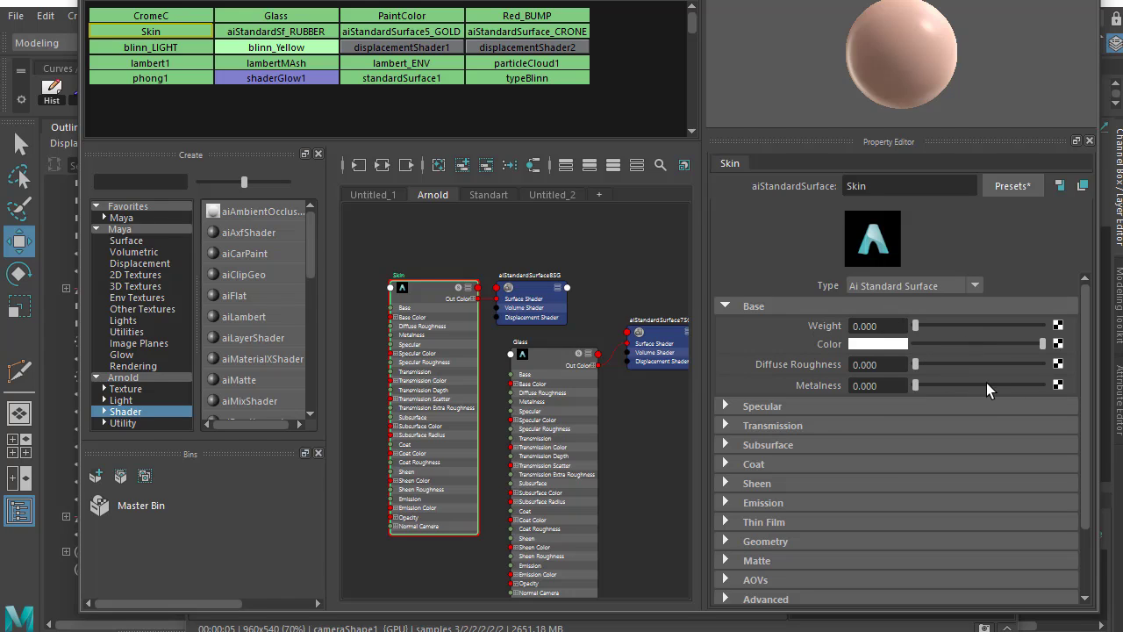
{"action": "left_click", "coordinate": [804, 447]}
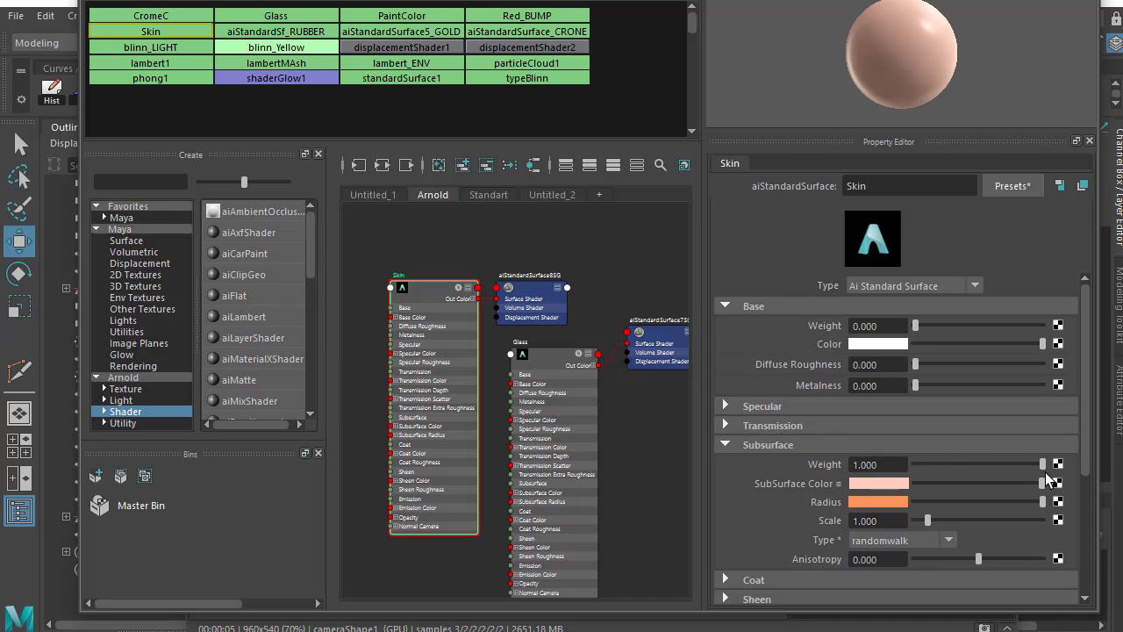
Test Subsurface Weight 0 and Base Weight 0.7, restoring 1 and 0, and peek at Specular
{"action": "left_click_drag", "start_coordinate": [1045, 472], "coordinate": [885, 464]}
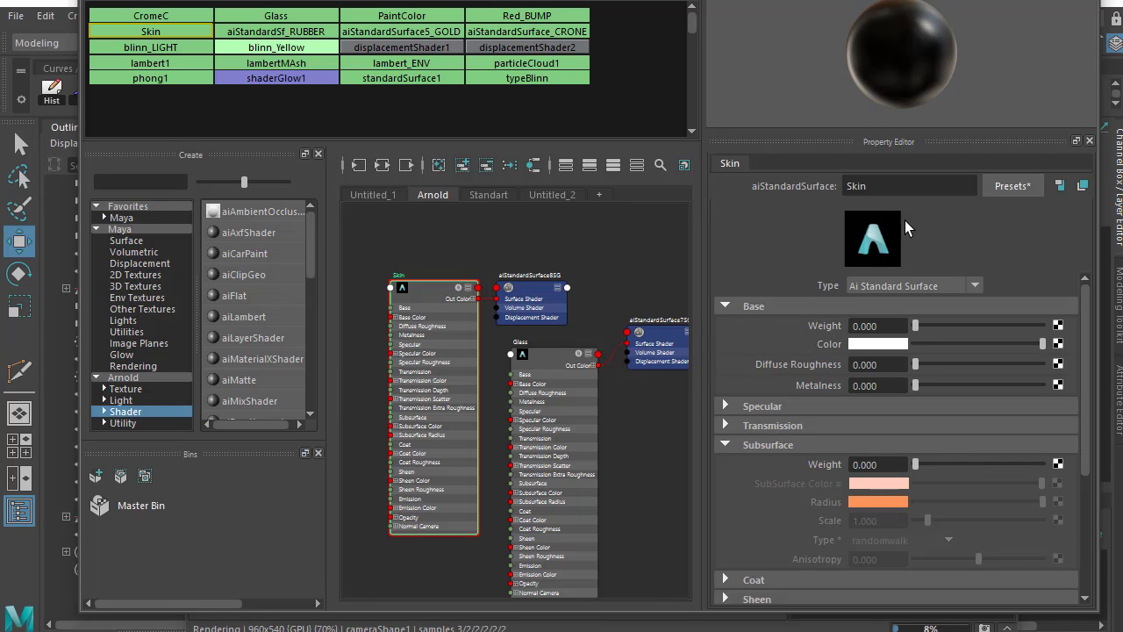
{"action": "left_click_drag", "start_coordinate": [915, 464], "coordinate": [1086, 464]}
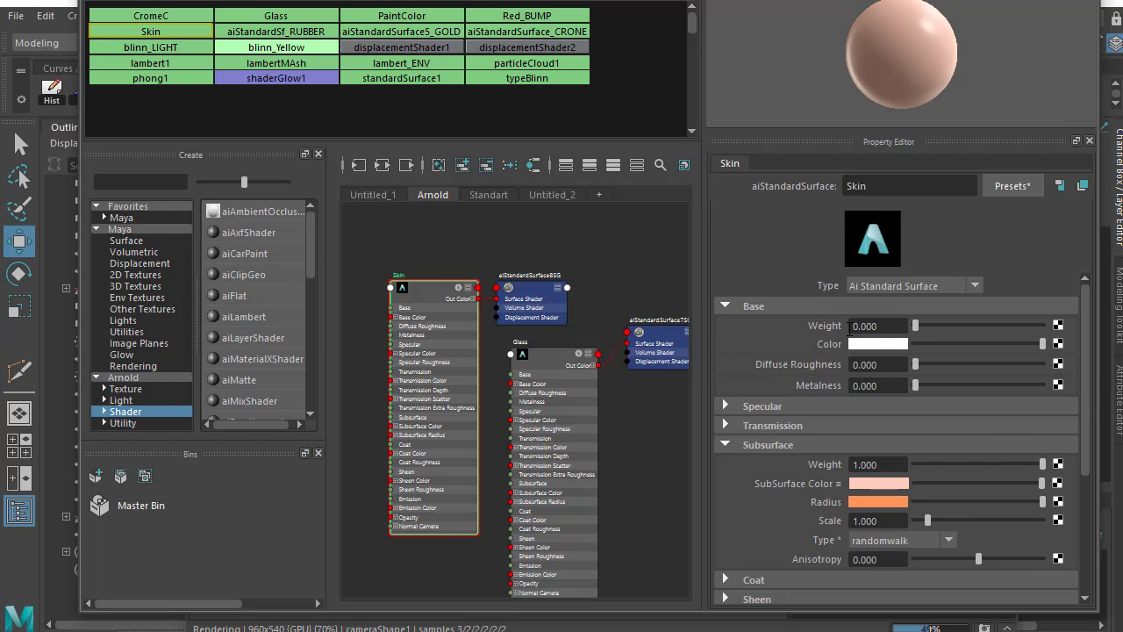
{"action": "left_click_drag", "start_coordinate": [915, 326], "coordinate": [1005, 326]}
{"action": "left_click_drag", "start_coordinate": [936, 329], "coordinate": [858, 329]}
{"action": "left_click", "coordinate": [775, 408]}
{"action": "left_click", "coordinate": [868, 407]}
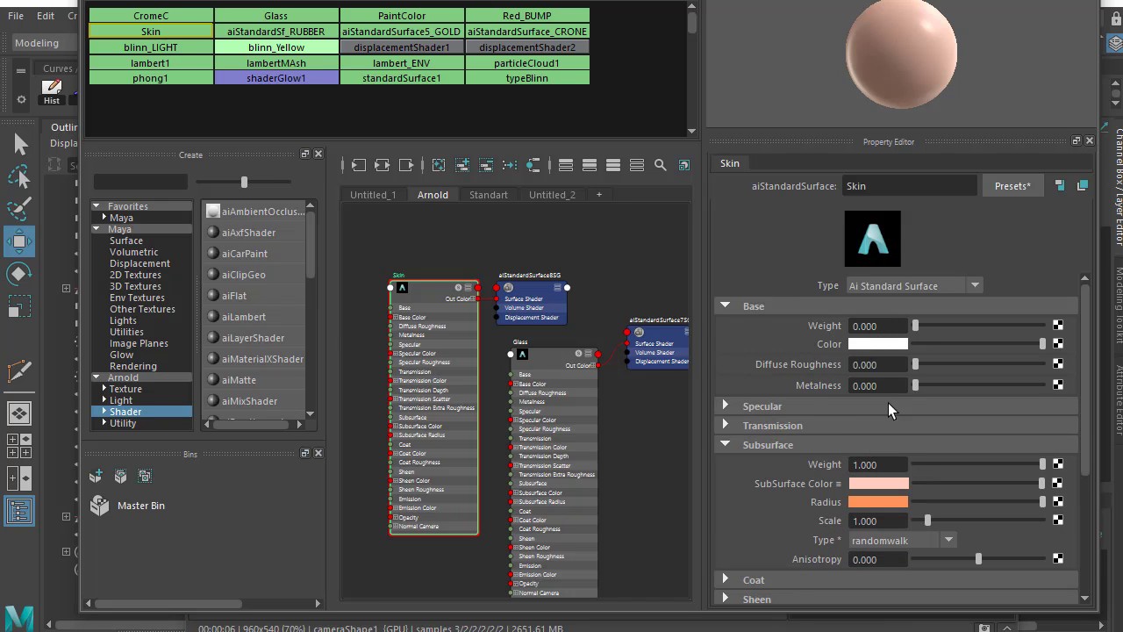
{"action": "left_click", "coordinate": [804, 402]}
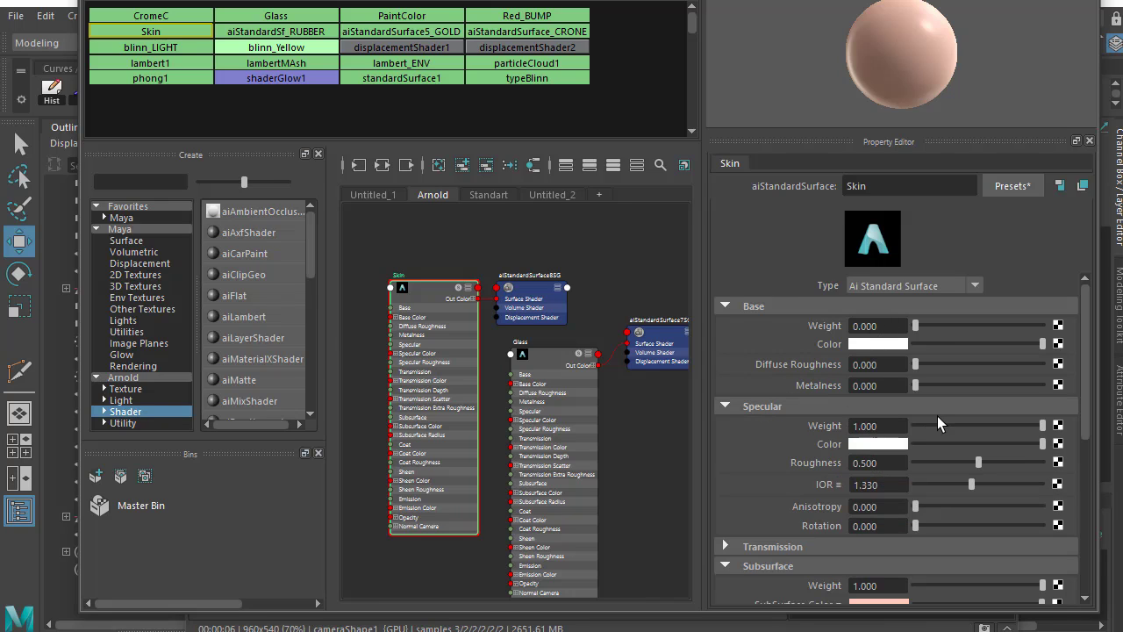
{"action": "left_click", "coordinate": [881, 406]}
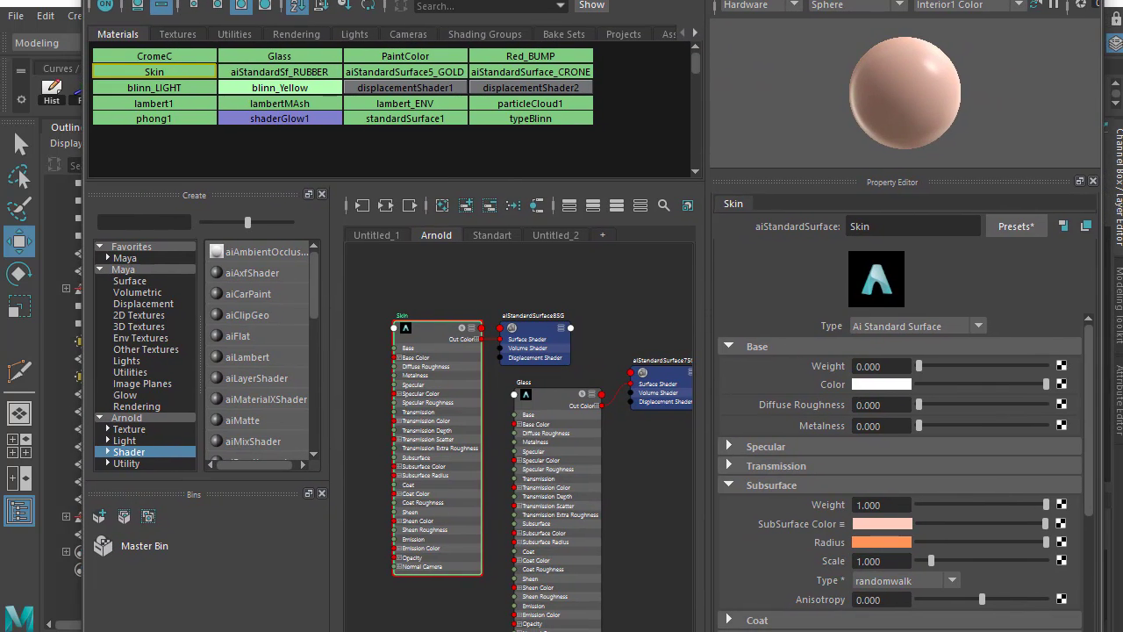
Set the Skin subsurface Scale to 0.1 and snapshot the resulting render
{"action": "left_click", "coordinate": [886, 561]}
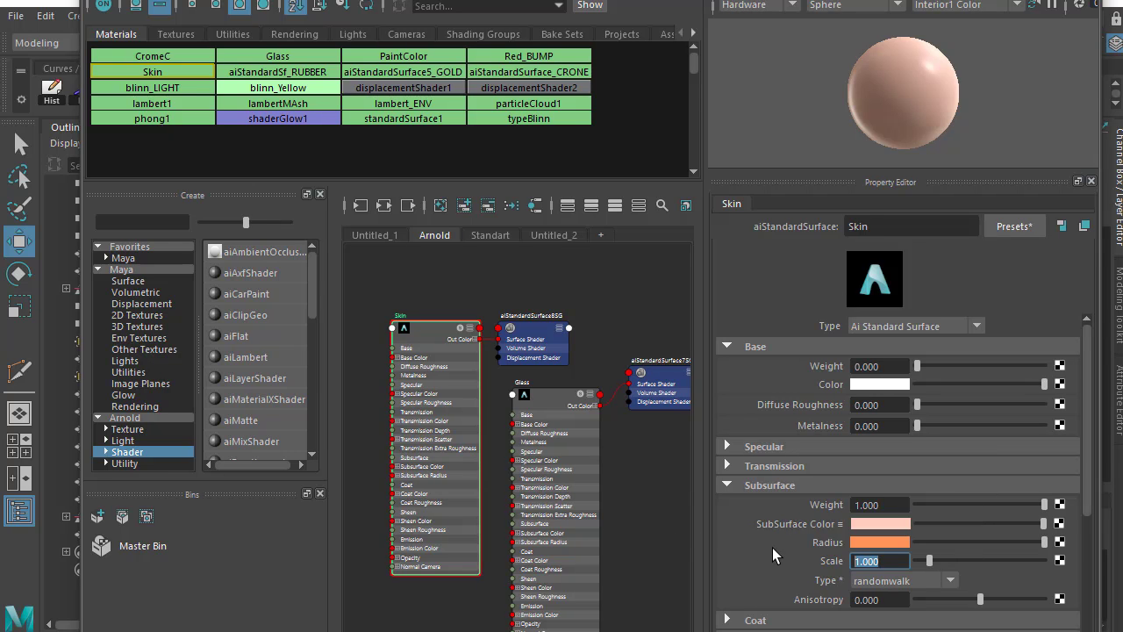
{"action": "type", "text": "0.1"}
{"action": "key", "text": "Return"}
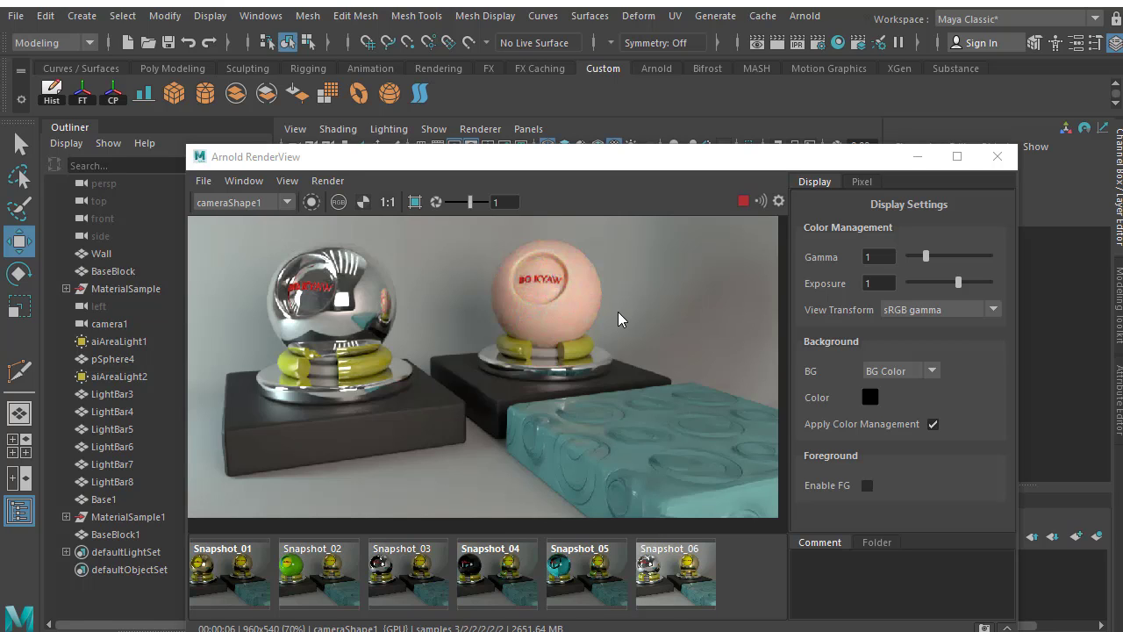
{"action": "left_click", "coordinate": [984, 628]}
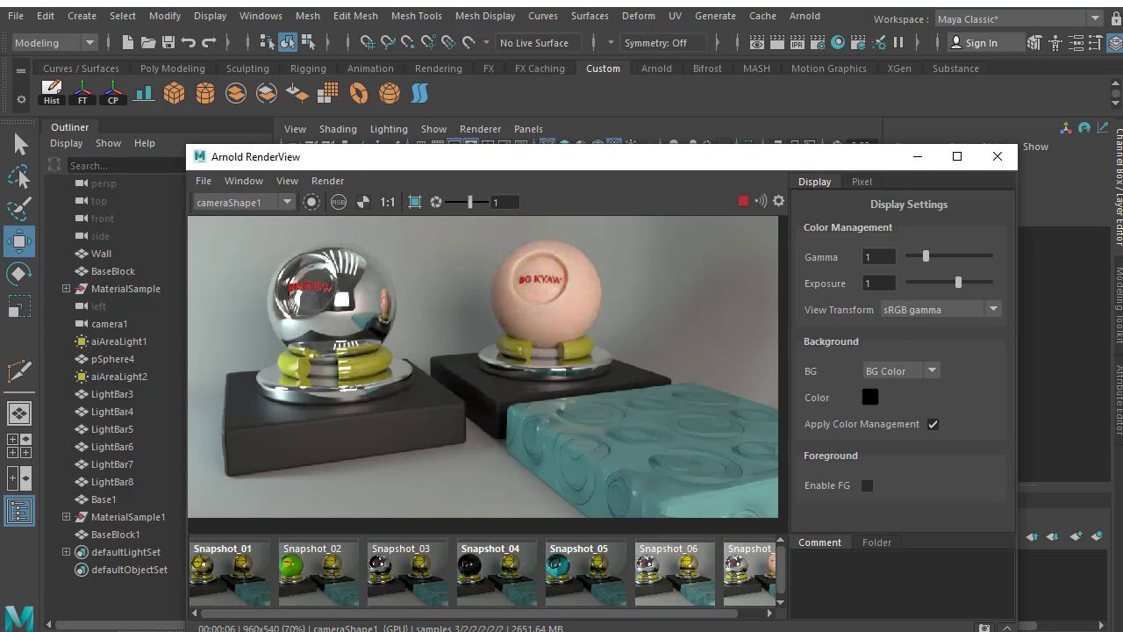
Move Hypershade back over the render and change the subsurface Scale to 3
{"action": "left_click_drag", "start_coordinate": [1008, 5], "coordinate": [571, 6]}
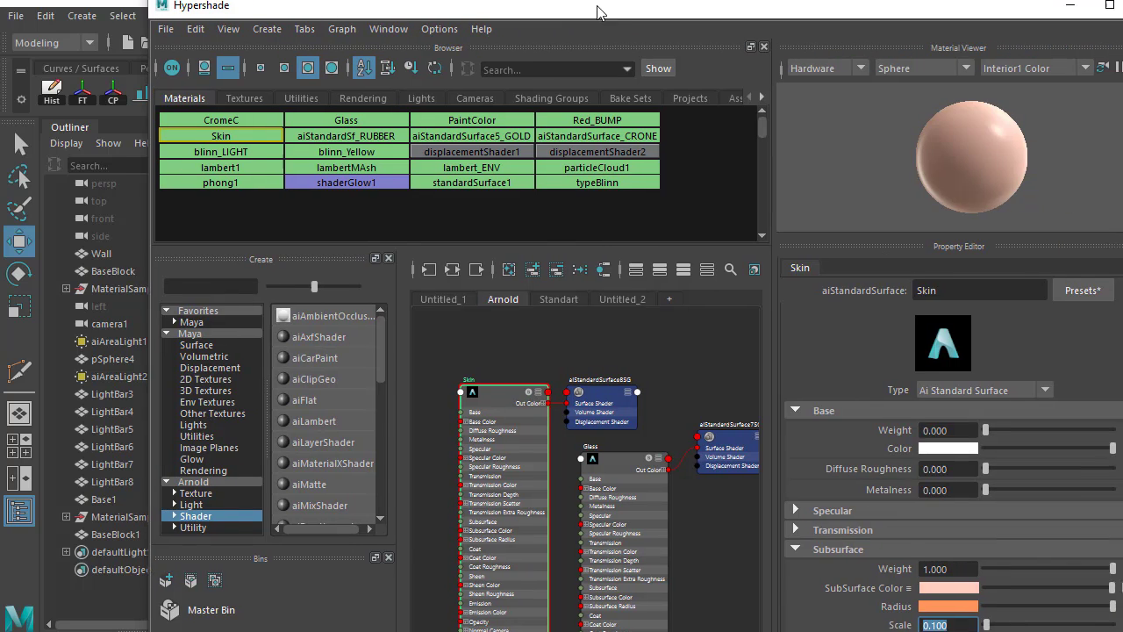
{"action": "left_click_drag", "start_coordinate": [863, 566], "coordinate": [851, 446], "text": "alt"}
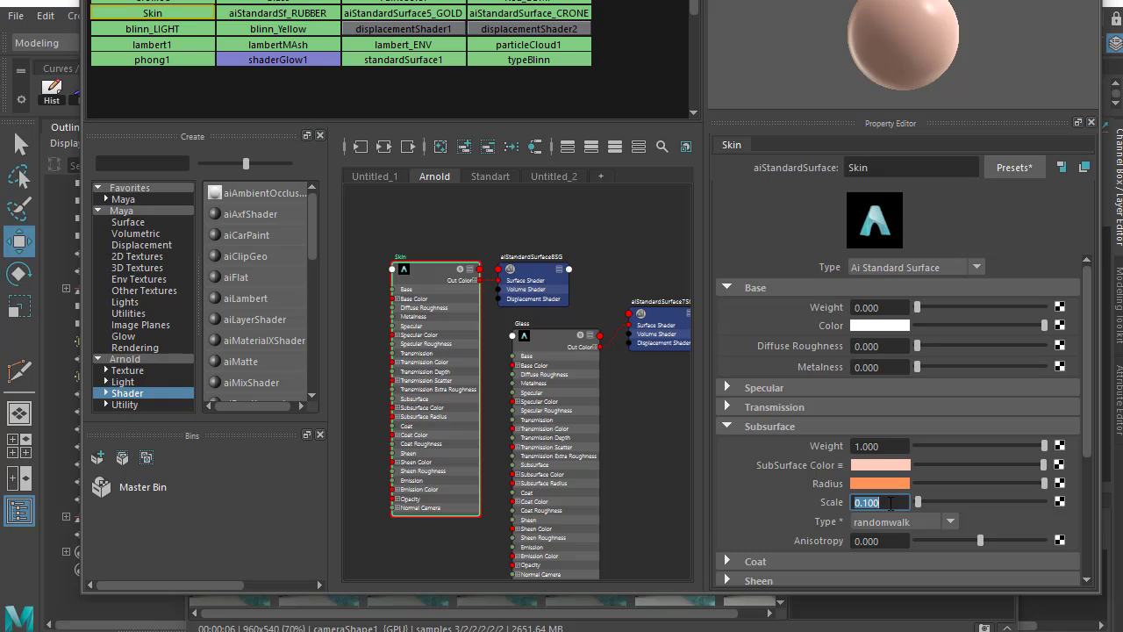
{"action": "type", "text": "3"}
{"action": "key", "text": "Return"}
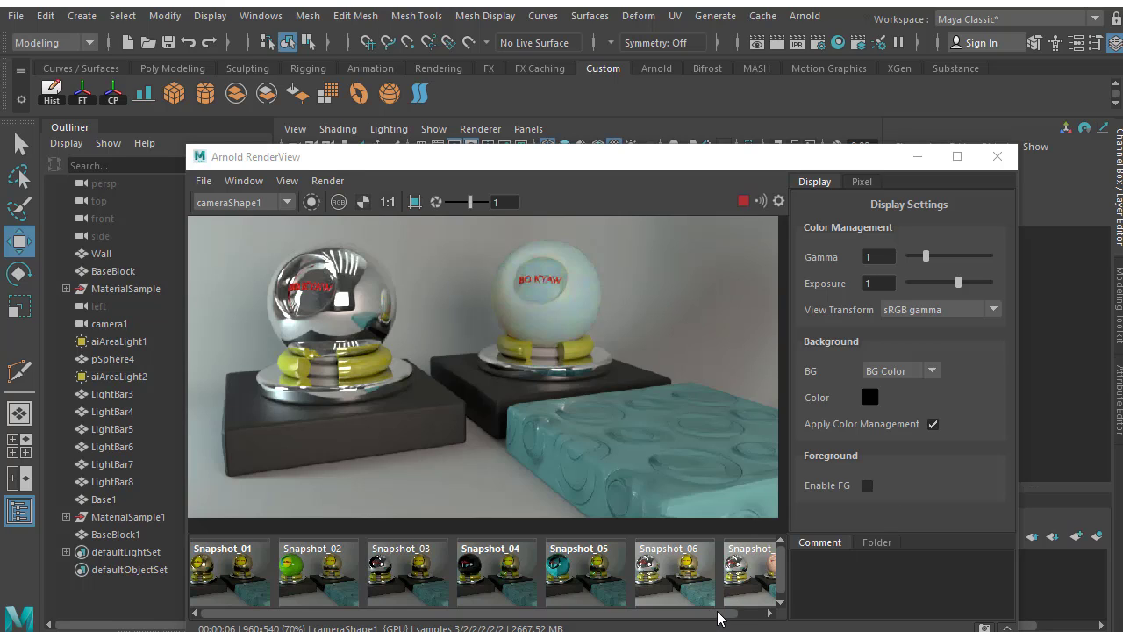
Compare Snapshot_07 with the live render, ending on the pink skin-sphere snapshot
{"action": "left_click_drag", "start_coordinate": [719, 612], "coordinate": [764, 612]}
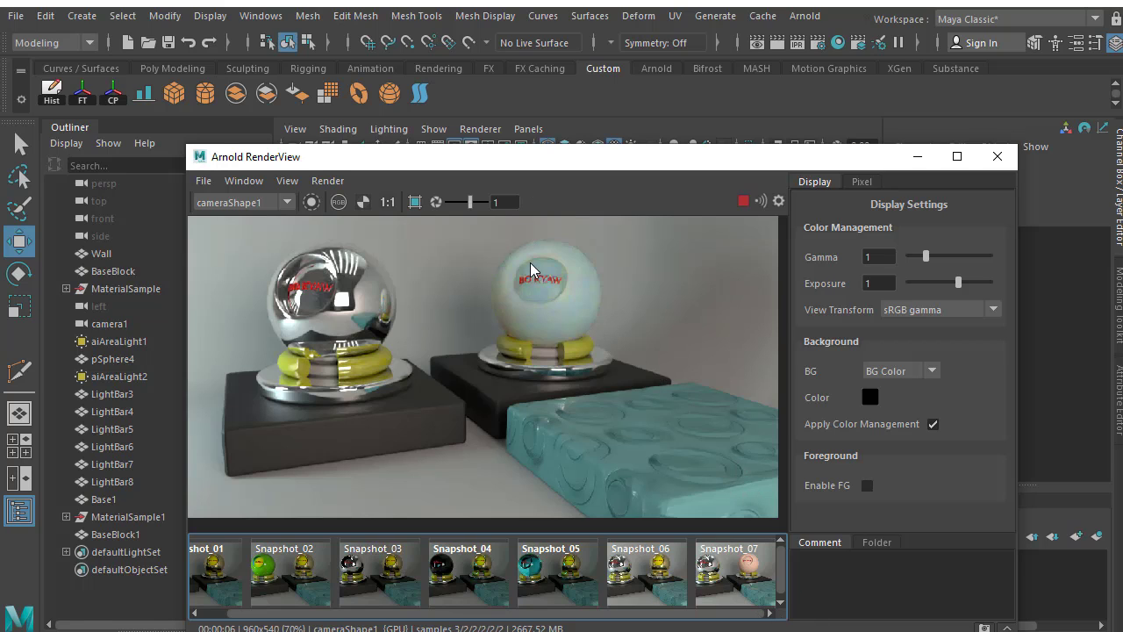
{"action": "left_click", "coordinate": [765, 571]}
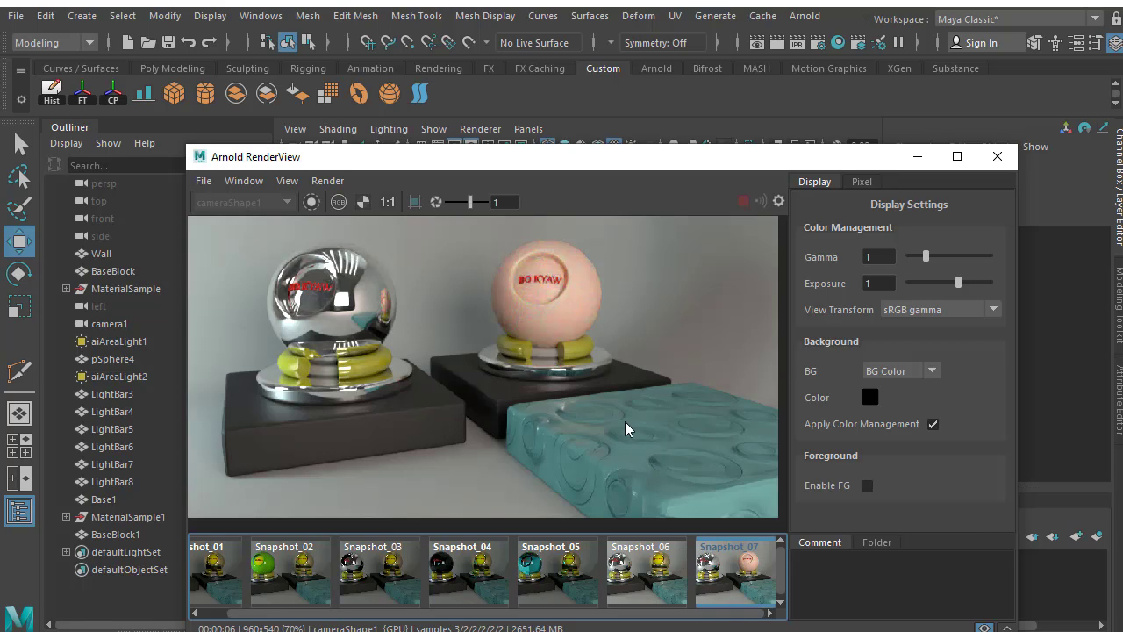
{"action": "left_click", "coordinate": [719, 571]}
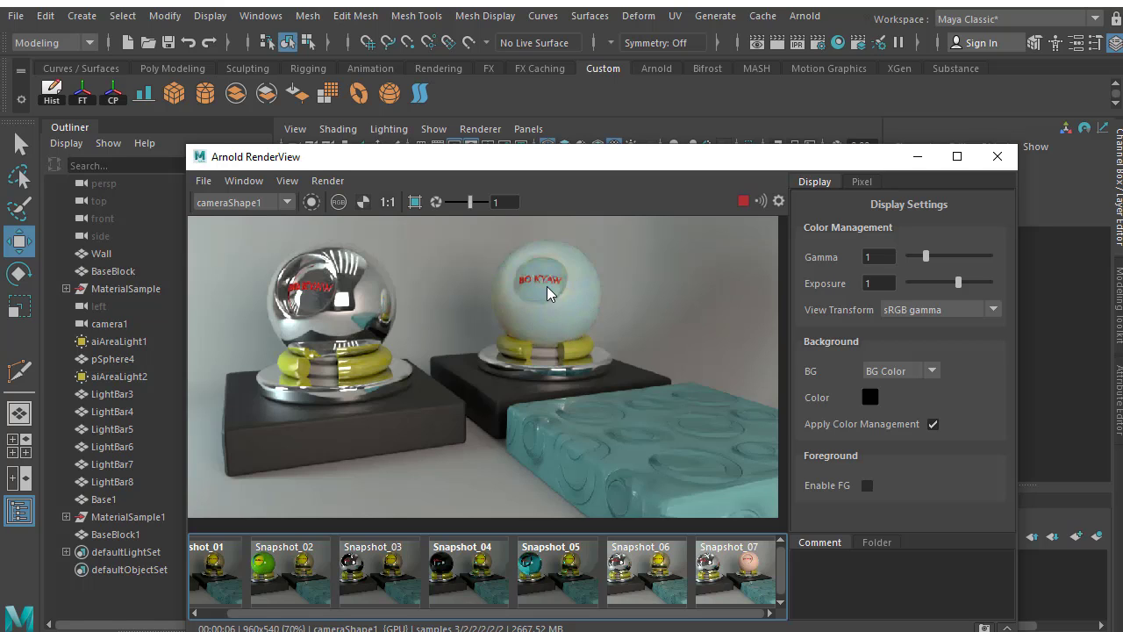
{"action": "left_click", "coordinate": [735, 571]}
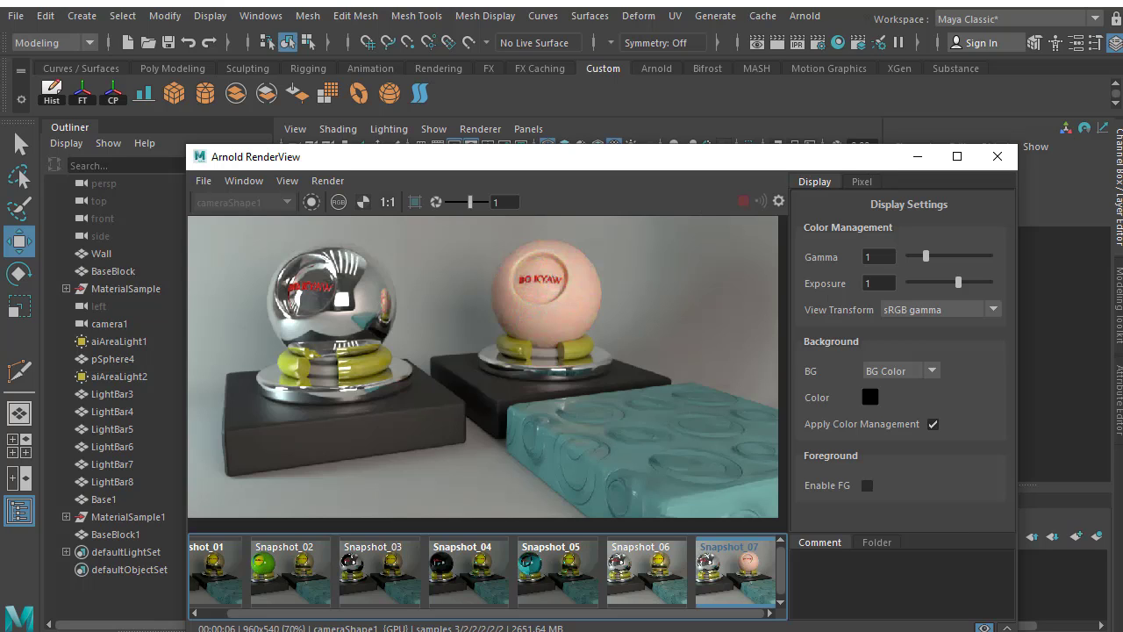
Test Glass Transmission Weight 0/1, adjust Transmission Color, and raise Transmission Depth to 28.671
{"action": "left_click", "coordinate": [837, 42]}
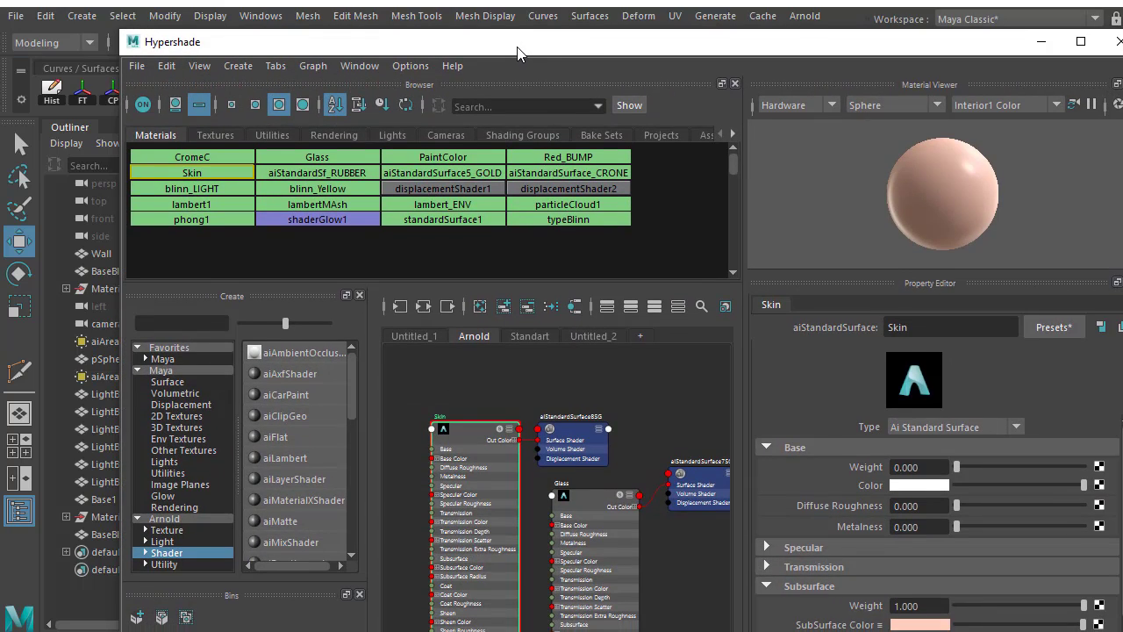
{"action": "left_click_drag", "start_coordinate": [518, 50], "coordinate": [1122, 51]}
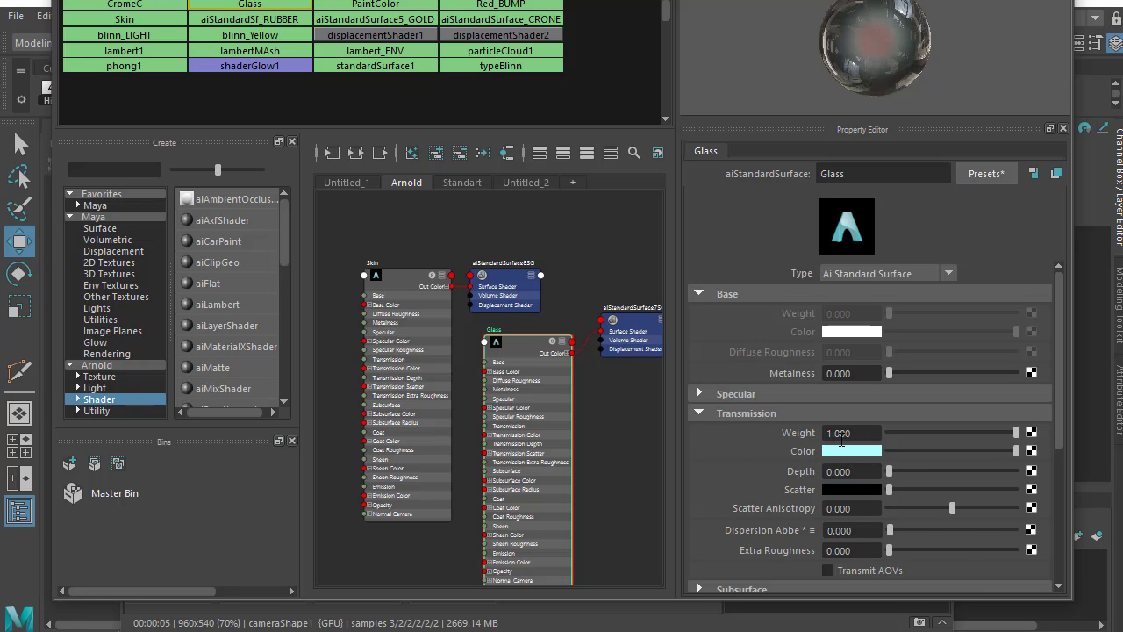
{"action": "left_click_drag", "start_coordinate": [1018, 433], "coordinate": [877, 433]}
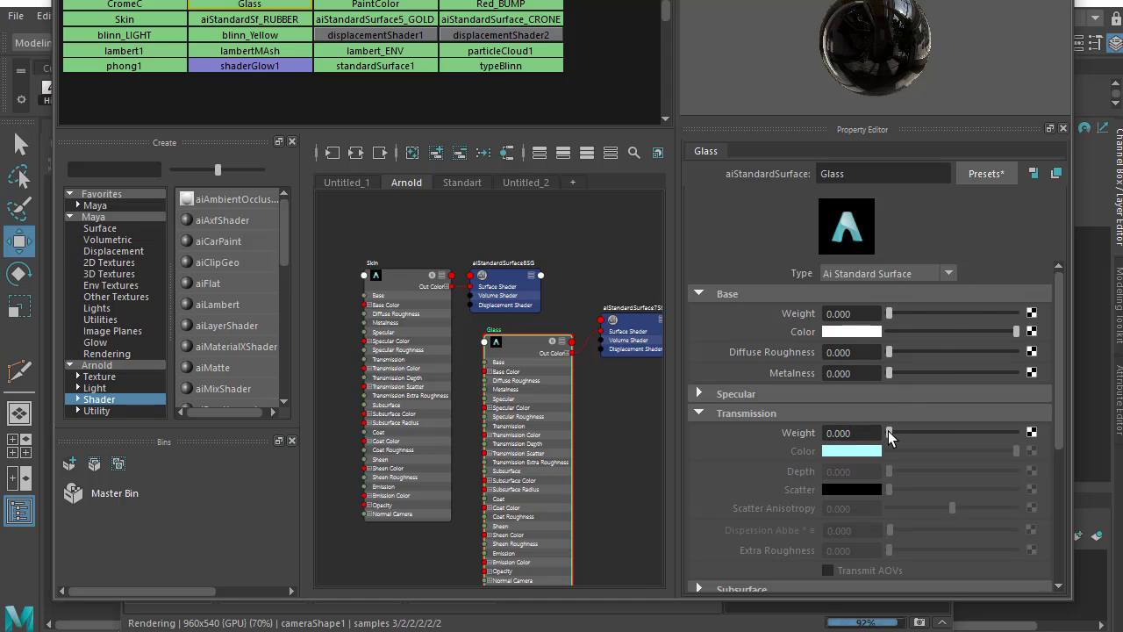
{"action": "left_click_drag", "start_coordinate": [889, 433], "coordinate": [1018, 432]}
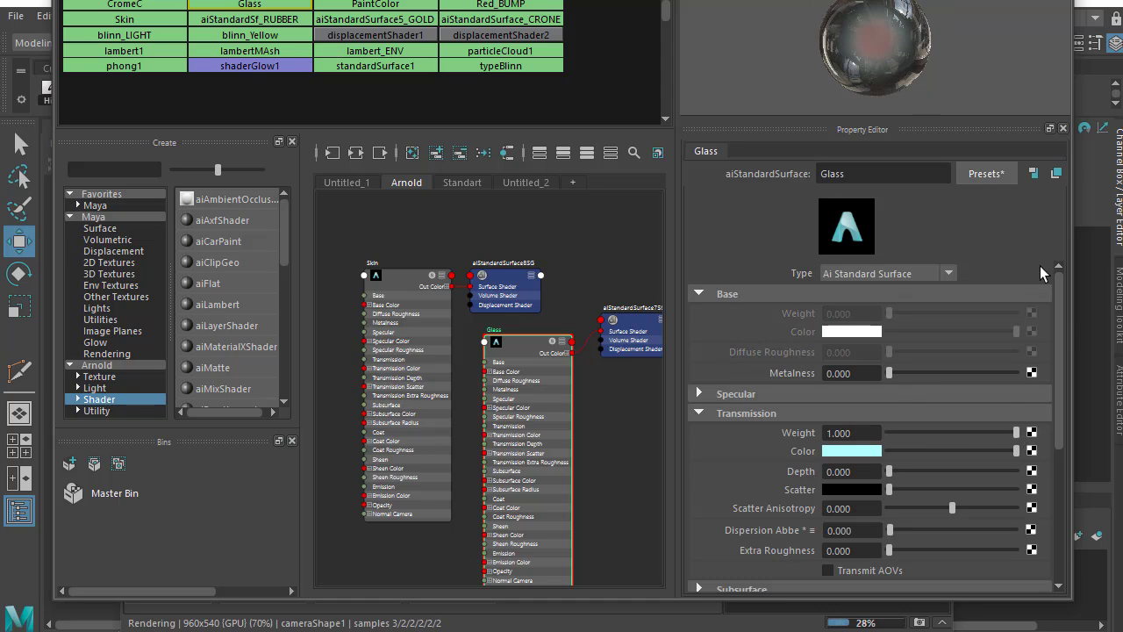
{"action": "left_click", "coordinate": [873, 452]}
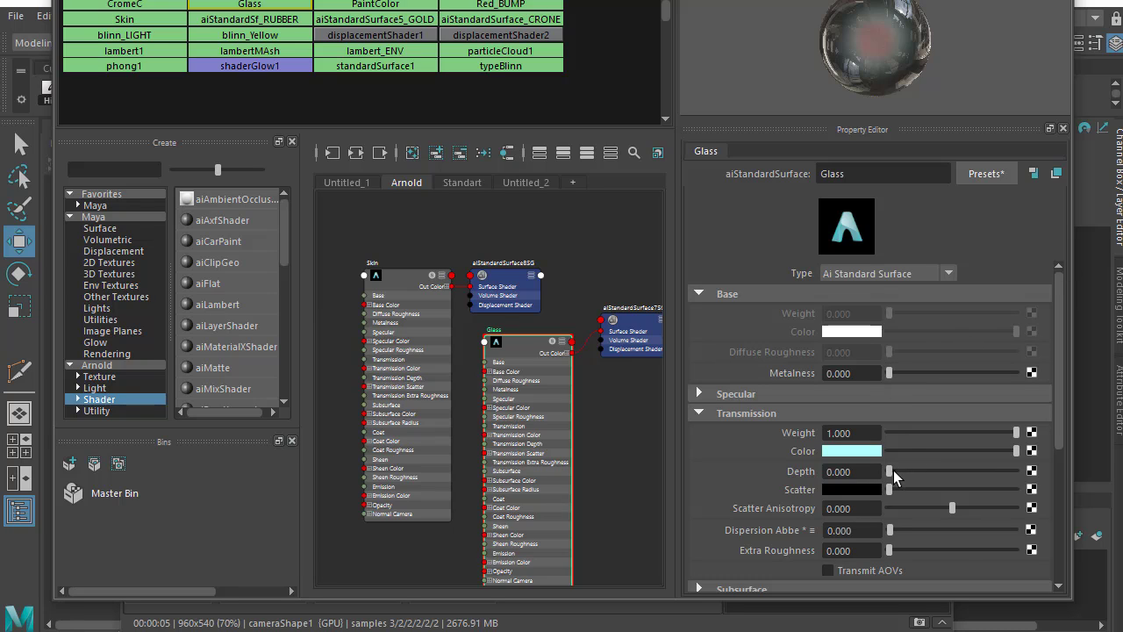
{"action": "left_click_drag", "start_coordinate": [893, 470], "coordinate": [925, 472]}
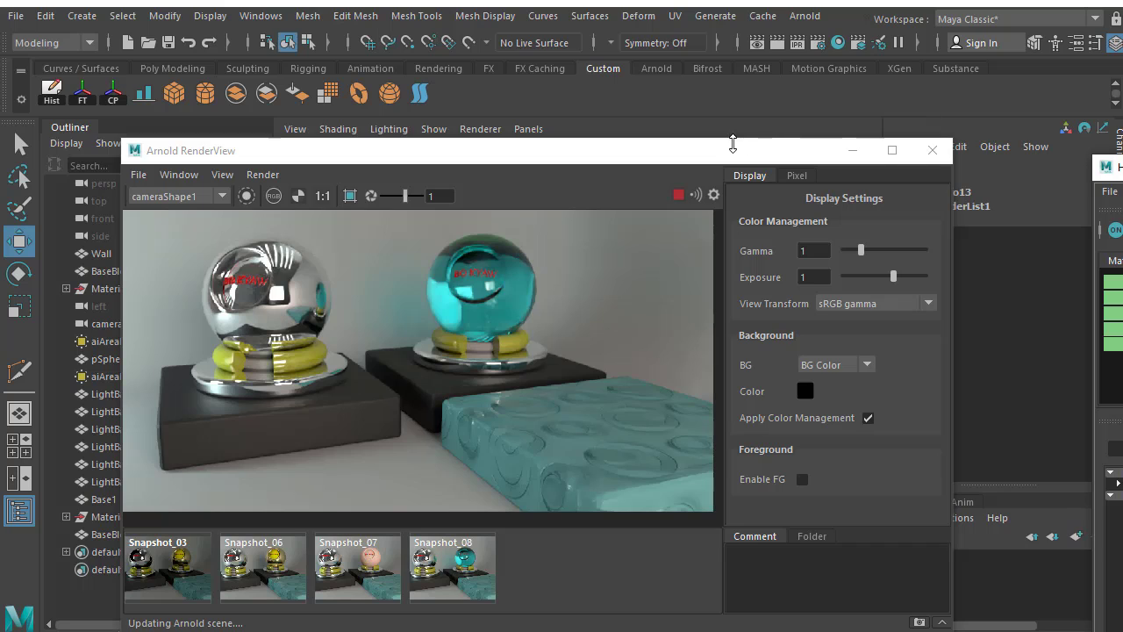
Make the Arnold RenderView taller to show the chrome and glass render at 1:1
{"action": "left_click_drag", "start_coordinate": [732, 143], "coordinate": [731, 142]}
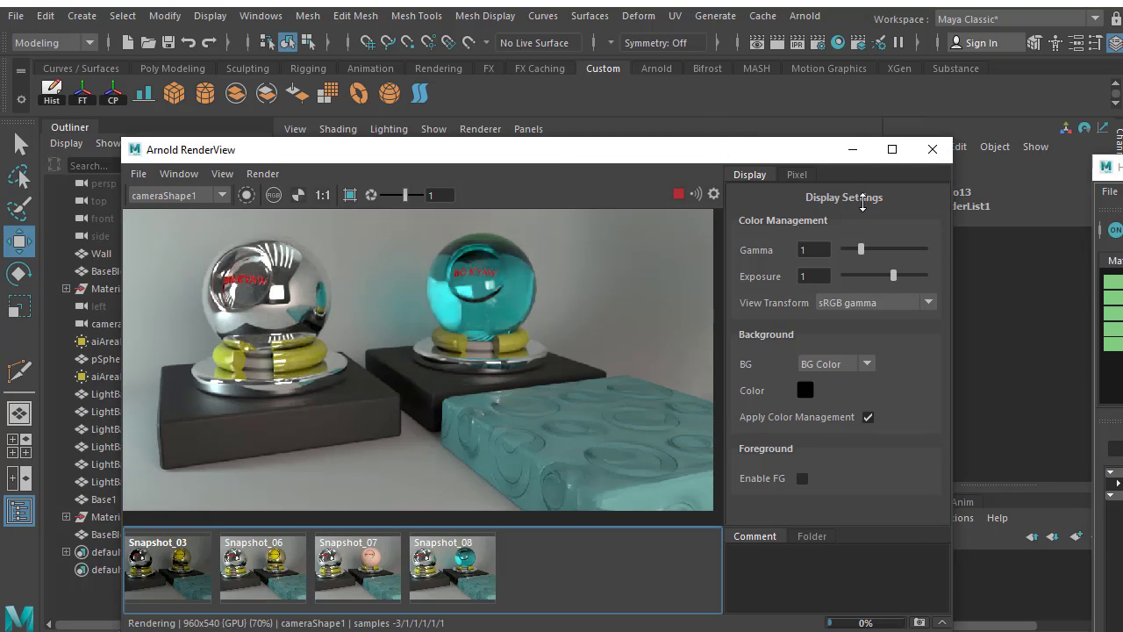
{"action": "left_click_drag", "start_coordinate": [863, 203], "coordinate": [863, 185]}
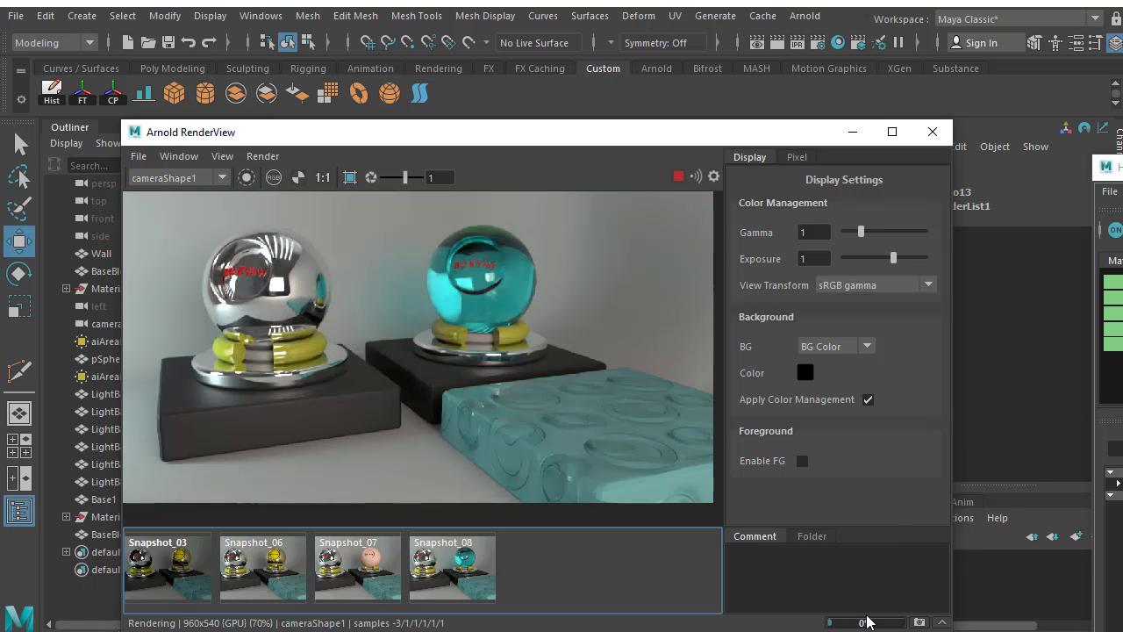
{"action": "key", "text": "alt+Tab"}
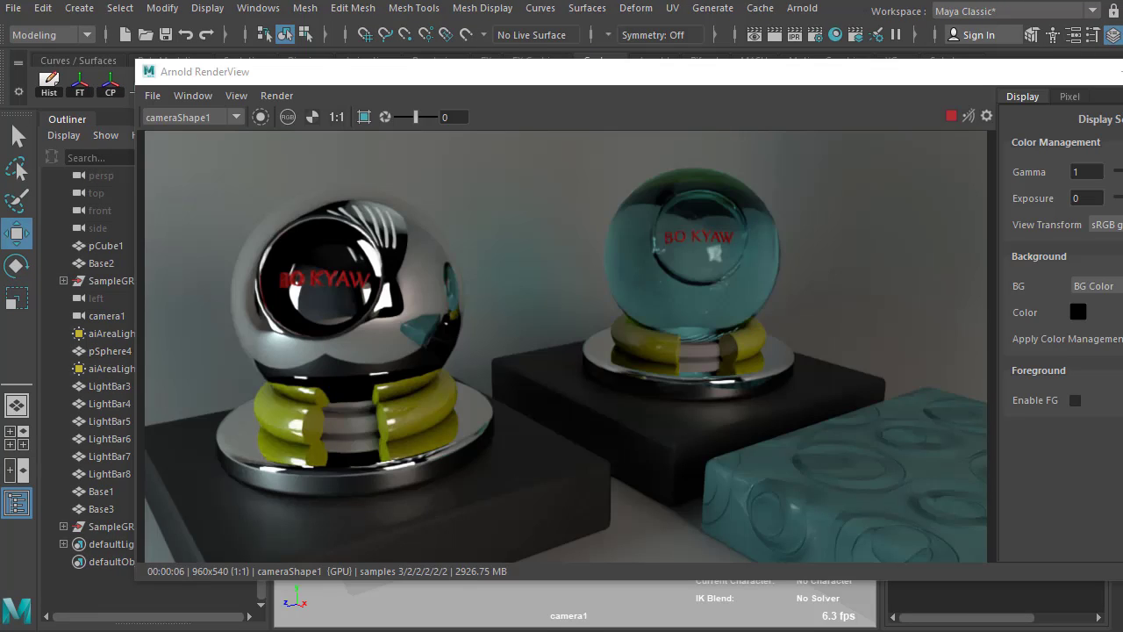
Save the scene with File > Save Scene
{"action": "left_click", "coordinate": [16, 9]}
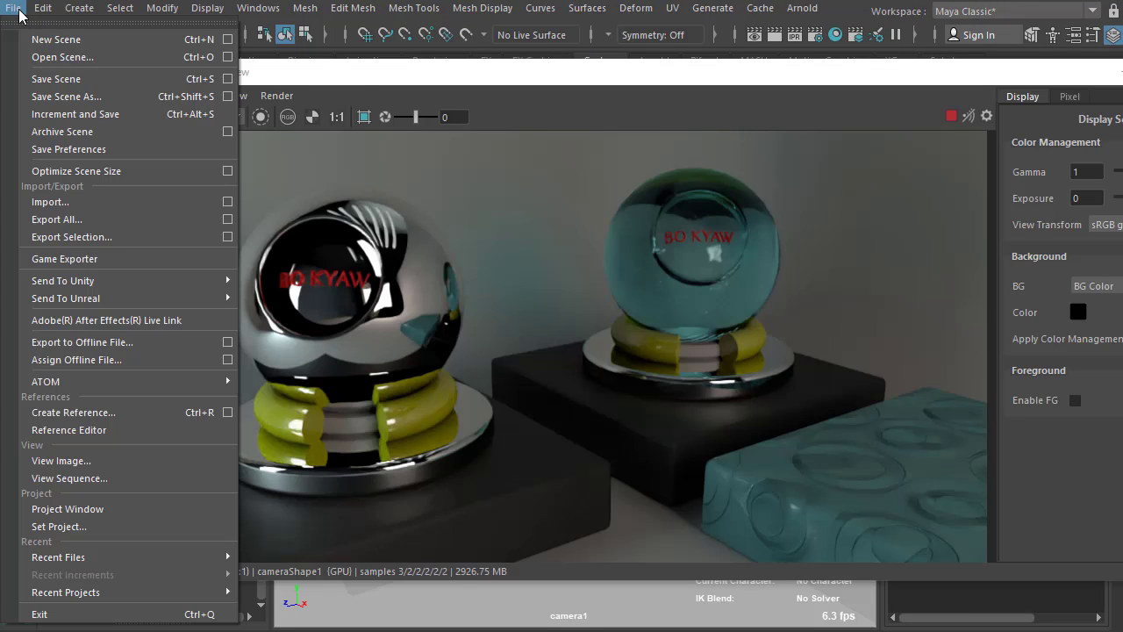
{"action": "left_click", "coordinate": [62, 78]}
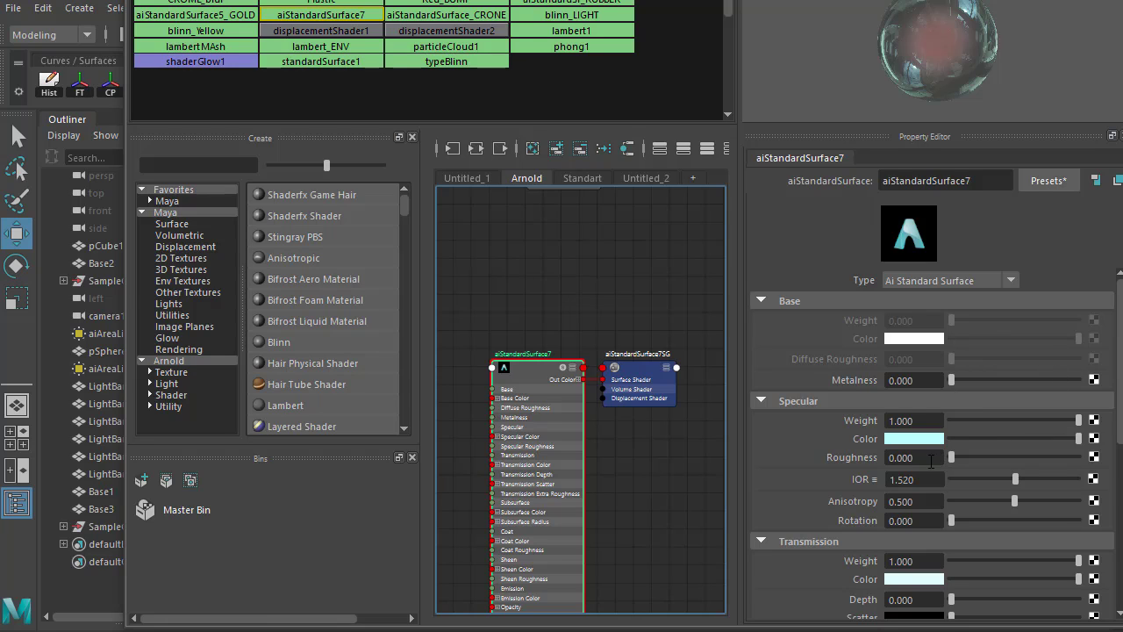
Collapse Specular and inspect the glass Transmission Color, pale cyan at H 180, S 0.250
{"action": "left_click", "coordinate": [819, 400]}
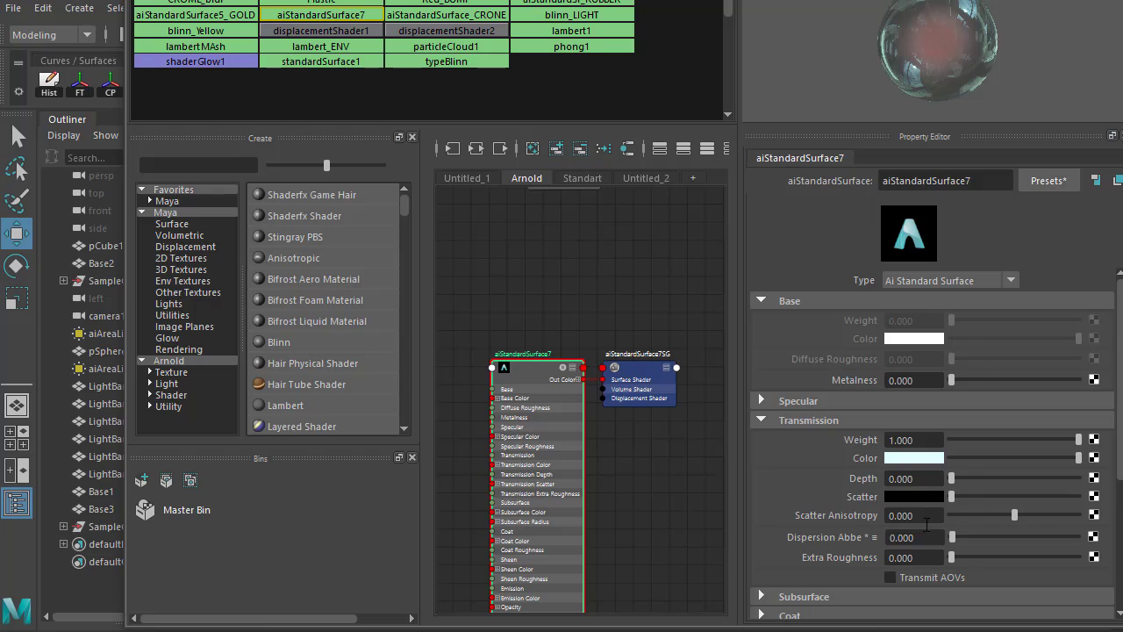
{"action": "left_click", "coordinate": [927, 457]}
{"action": "left_click", "coordinate": [901, 460]}
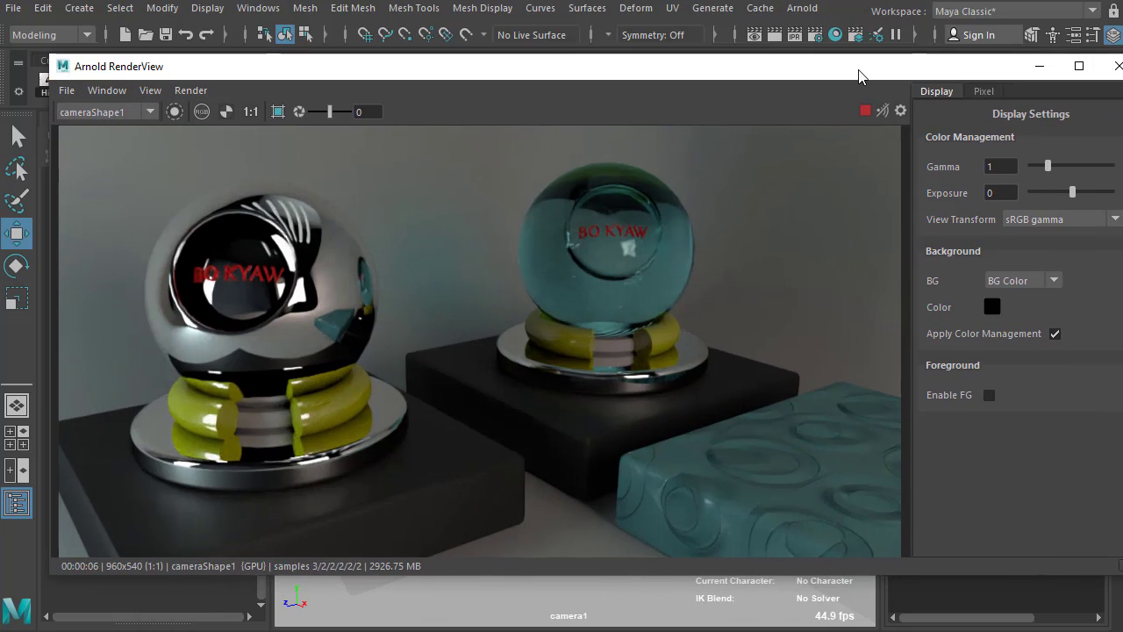
Stop the IPR render and move the RenderView aside to reveal the viewport
{"action": "left_click_drag", "start_coordinate": [955, 79], "coordinate": [847, 74]}
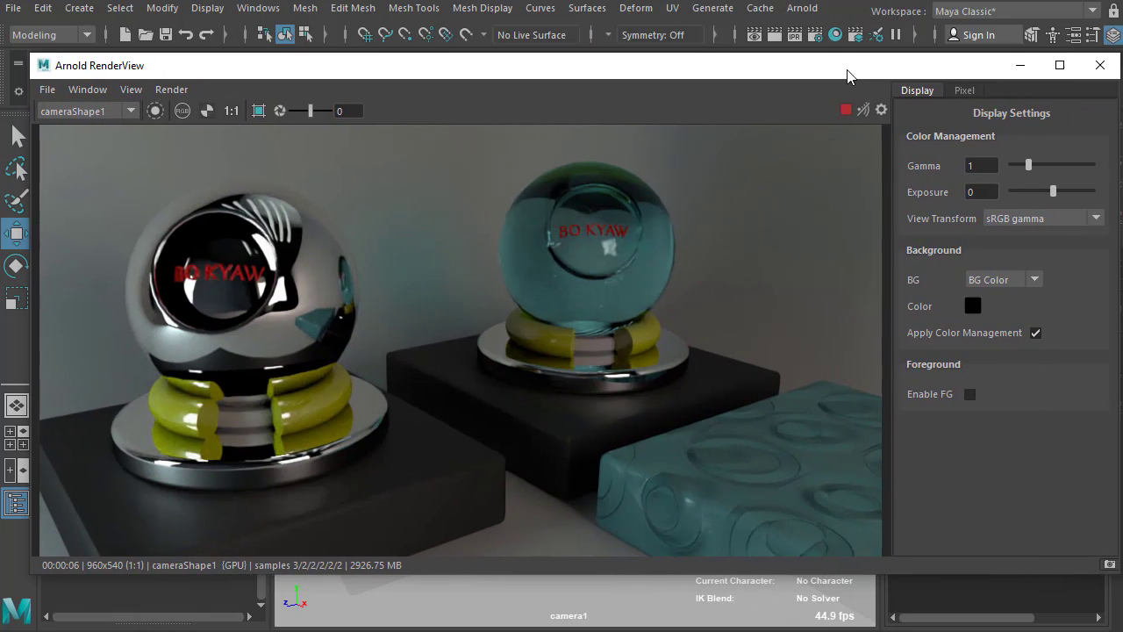
{"action": "left_click", "coordinate": [844, 113]}
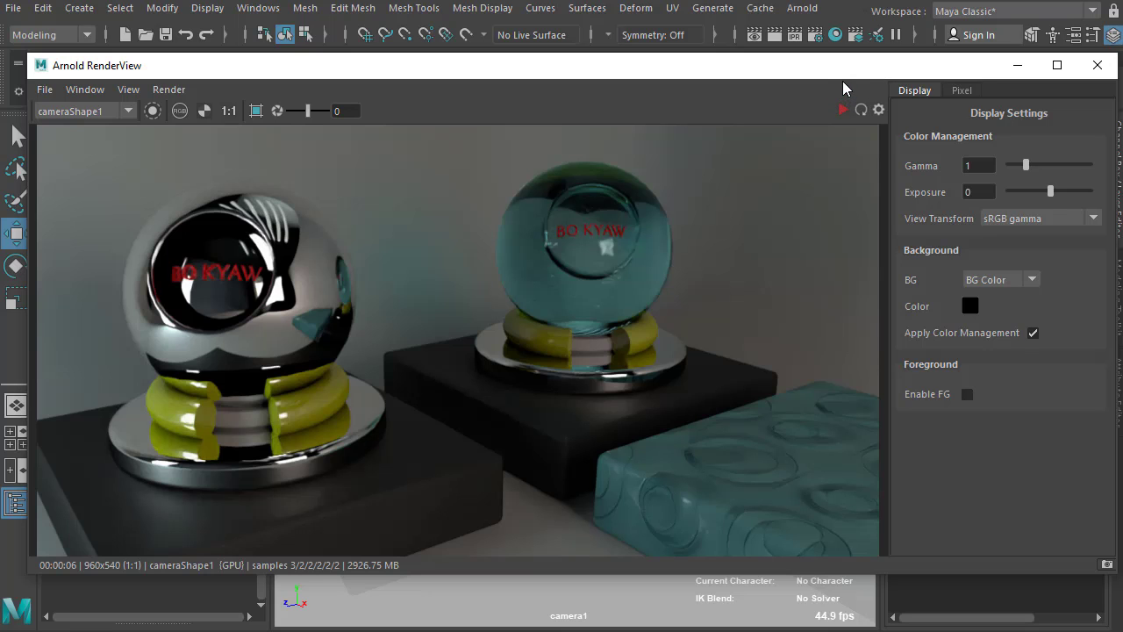
{"action": "mouse_move", "coordinate": [843, 78]}
{"action": "left_mouse_down"}
{"action": "mouse_move", "coordinate": [609, 244]}
{"action": "mouse_move", "coordinate": [508, 400]}
{"action": "left_mouse_up"}
Select the glass sphere pSphere3 and show its transform attributes in the Attribute Editor
{"action": "left_click", "coordinate": [623, 334]}
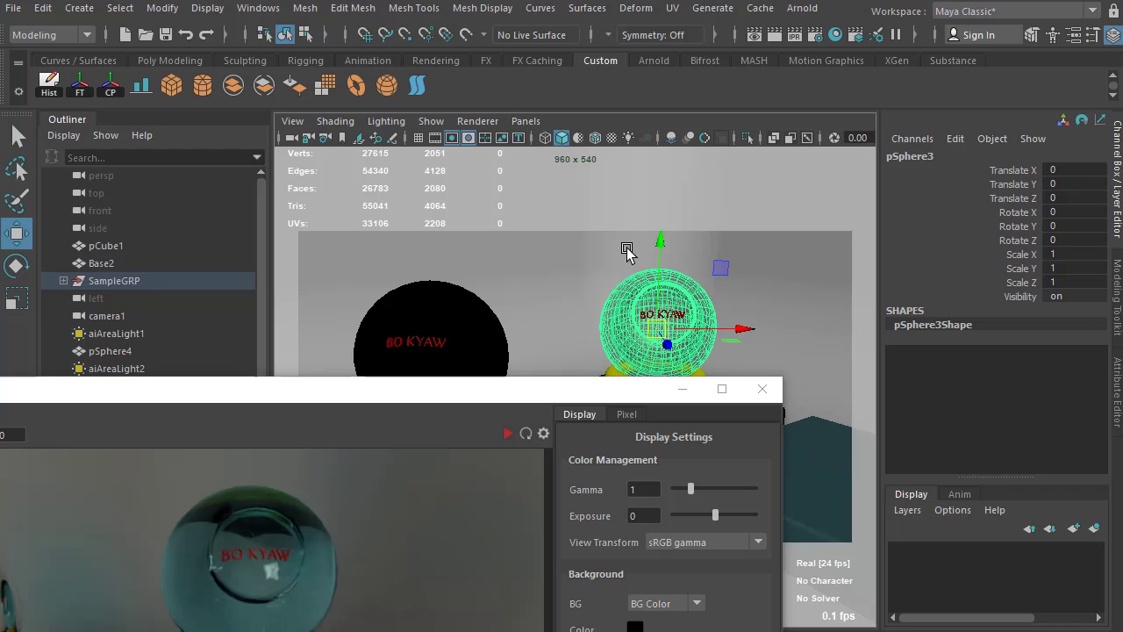
{"action": "left_click", "coordinate": [1117, 406]}
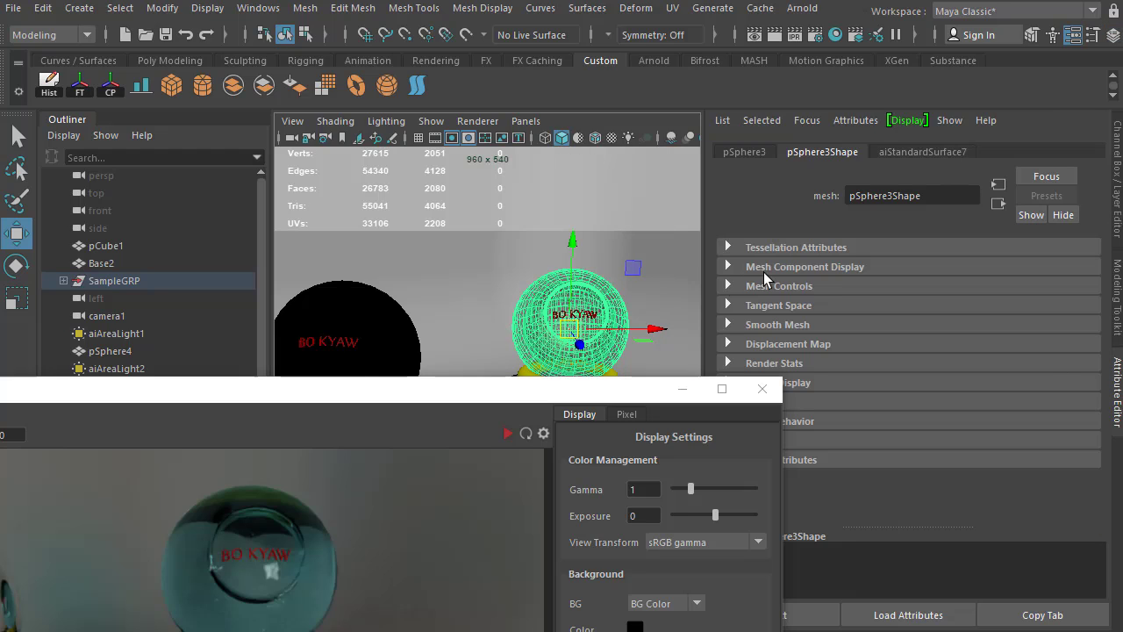
{"action": "left_click_drag", "start_coordinate": [589, 400], "coordinate": [435, 349]}
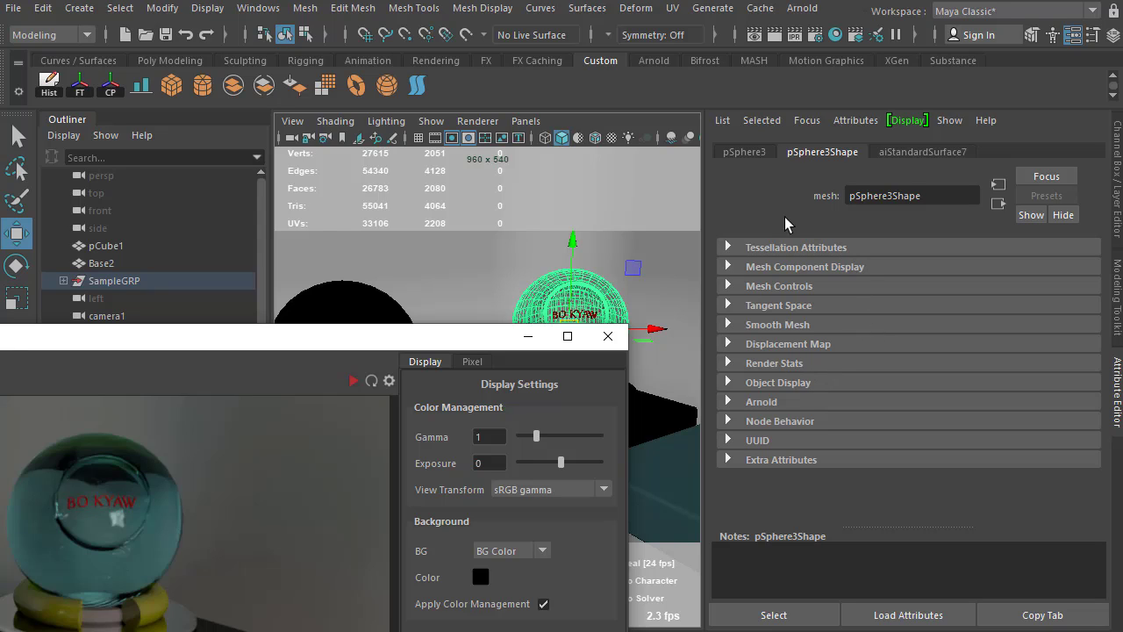
{"action": "left_click", "coordinate": [747, 151]}
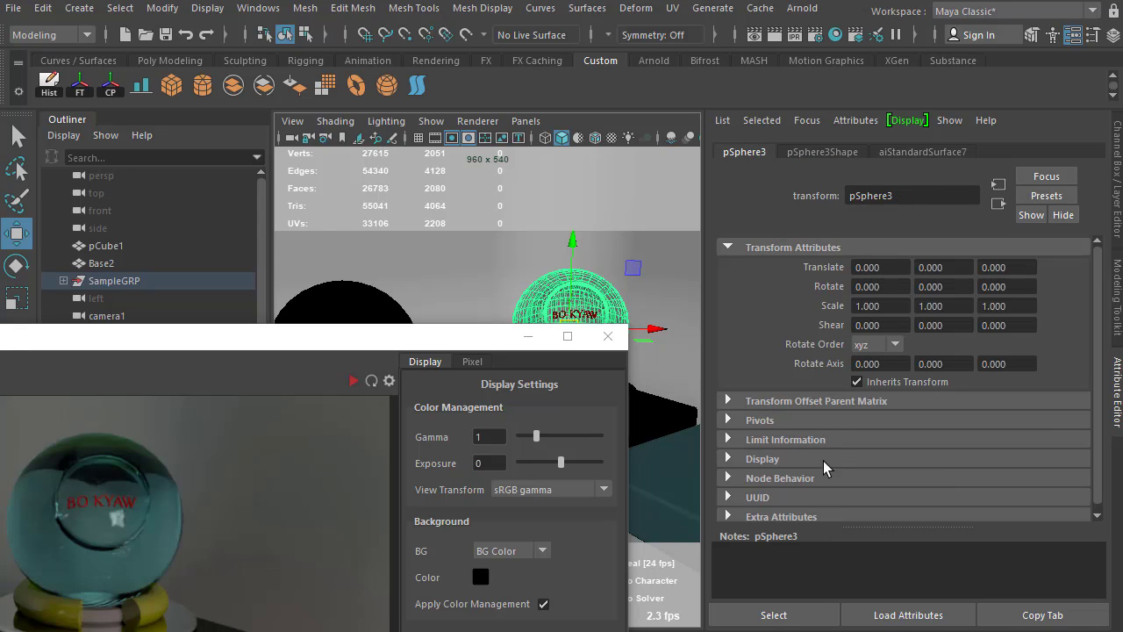
Uncheck Opaque in pSphere3Shape's Arnold section
{"action": "left_click", "coordinate": [808, 153]}
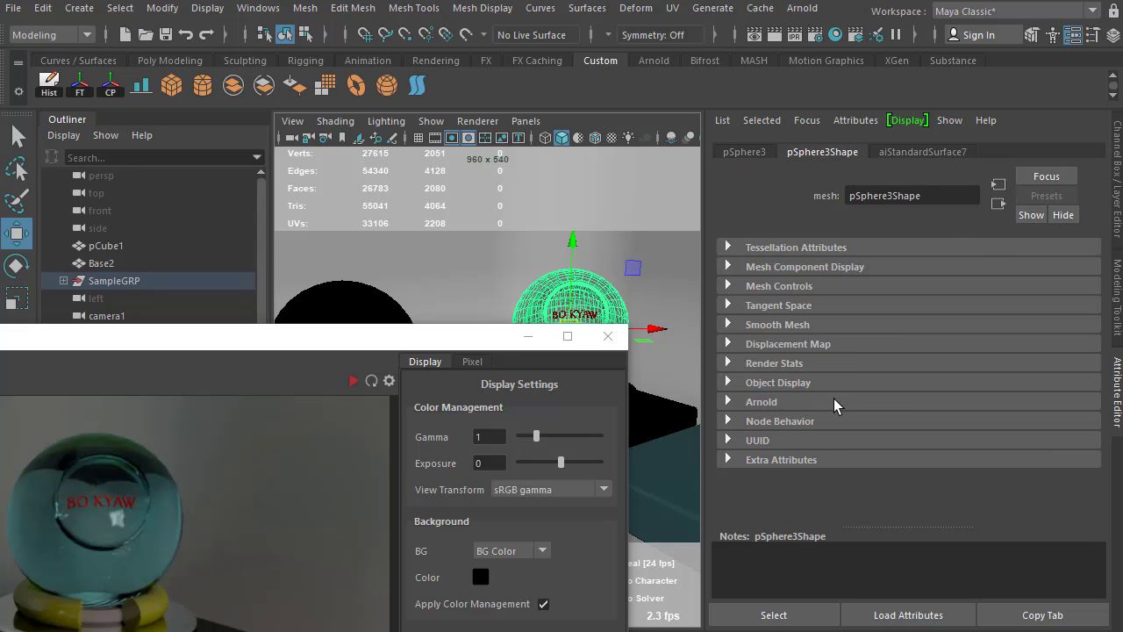
{"action": "left_click", "coordinate": [774, 401]}
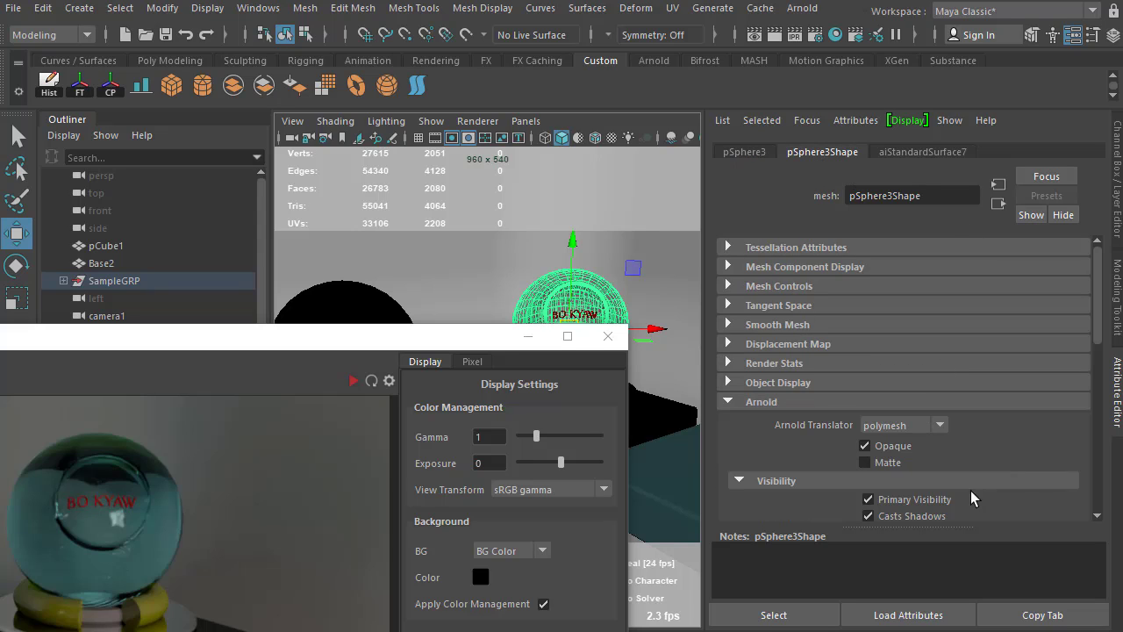
{"action": "left_click", "coordinate": [865, 445]}
Show the snapshot strip and re-render the scene with the non-opaque glass sphere
{"action": "mouse_move", "coordinate": [392, 344]}
{"action": "left_mouse_down"}
{"action": "mouse_move", "coordinate": [840, 201]}
{"action": "mouse_move", "coordinate": [882, 103]}
{"action": "left_mouse_up"}
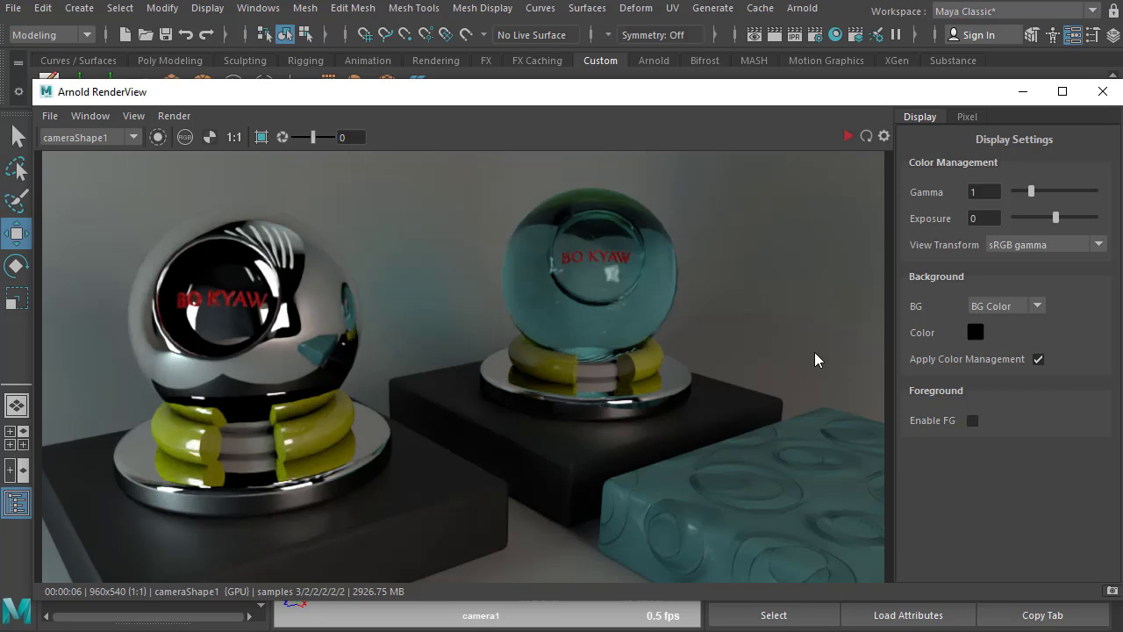
{"action": "left_click", "coordinate": [1111, 591]}
{"action": "left_click", "coordinate": [844, 136]}
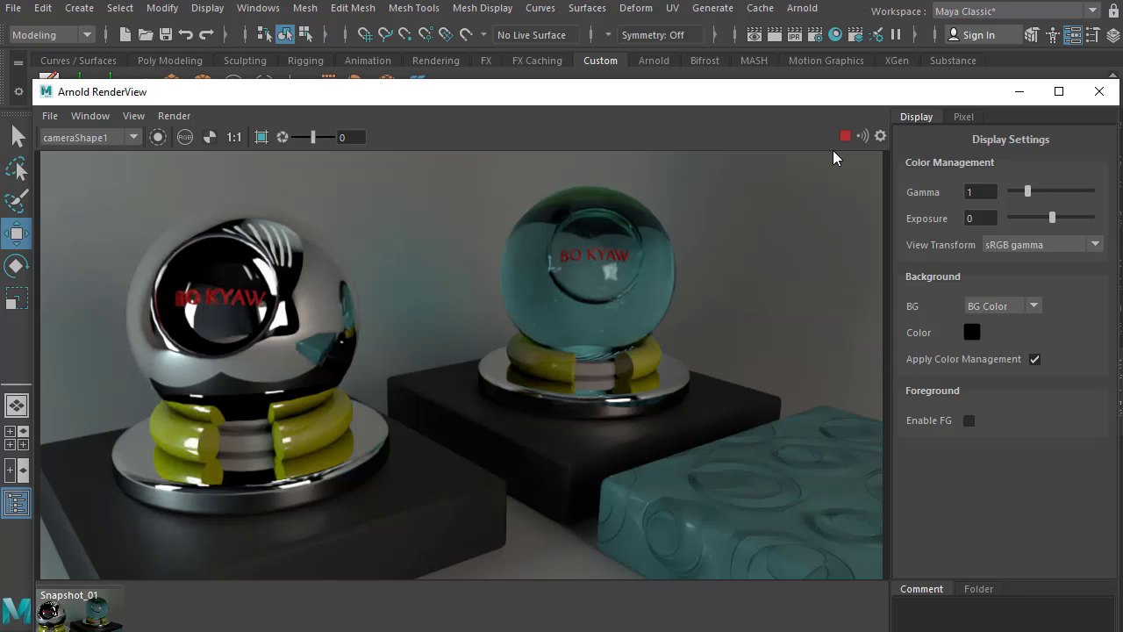
{"action": "left_click_drag", "start_coordinate": [800, 100], "coordinate": [803, 63]}
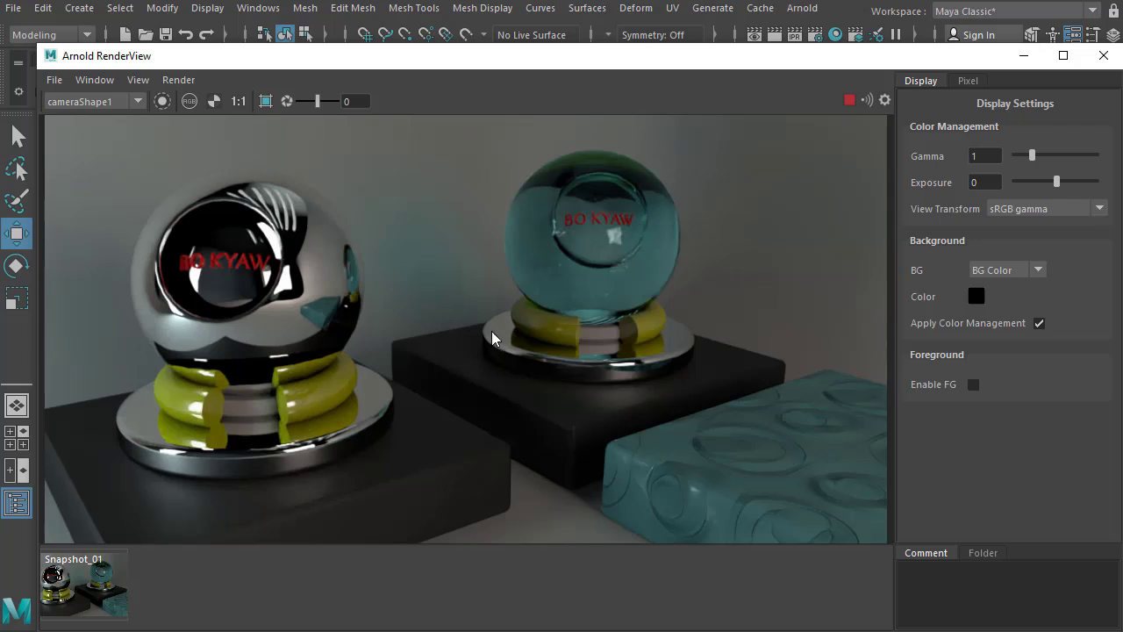
Toggle Snapshot_01 on and off to compare it against the live render
{"action": "left_click", "coordinate": [102, 591]}
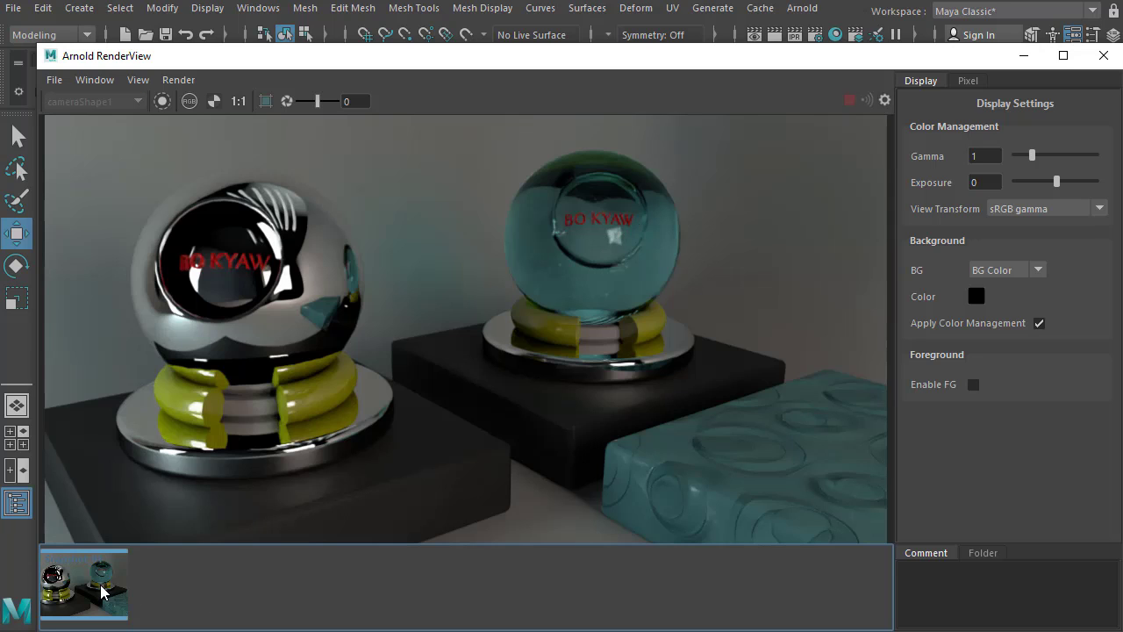
{"action": "left_click", "coordinate": [102, 591]}
{"action": "left_click", "coordinate": [102, 591]}
{"action": "left_click", "coordinate": [102, 591]}
{"action": "left_click", "coordinate": [101, 592]}
{"action": "left_click", "coordinate": [101, 591]}
{"action": "left_click", "coordinate": [102, 591]}
{"action": "left_click", "coordinate": [99, 595]}
{"action": "left_click", "coordinate": [99, 595]}
{"action": "left_click", "coordinate": [99, 594]}
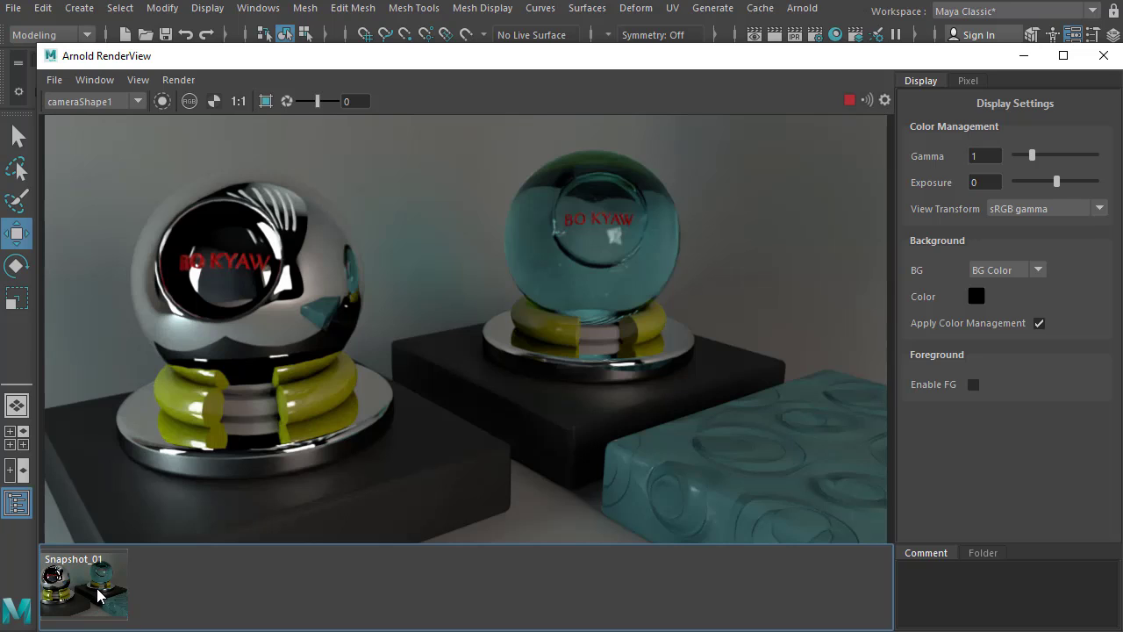
{"action": "left_click", "coordinate": [100, 595]}
{"action": "left_click", "coordinate": [98, 596]}
{"action": "left_click", "coordinate": [98, 596]}
{"action": "left_click", "coordinate": [98, 597]}
{"action": "left_click", "coordinate": [814, 10]}
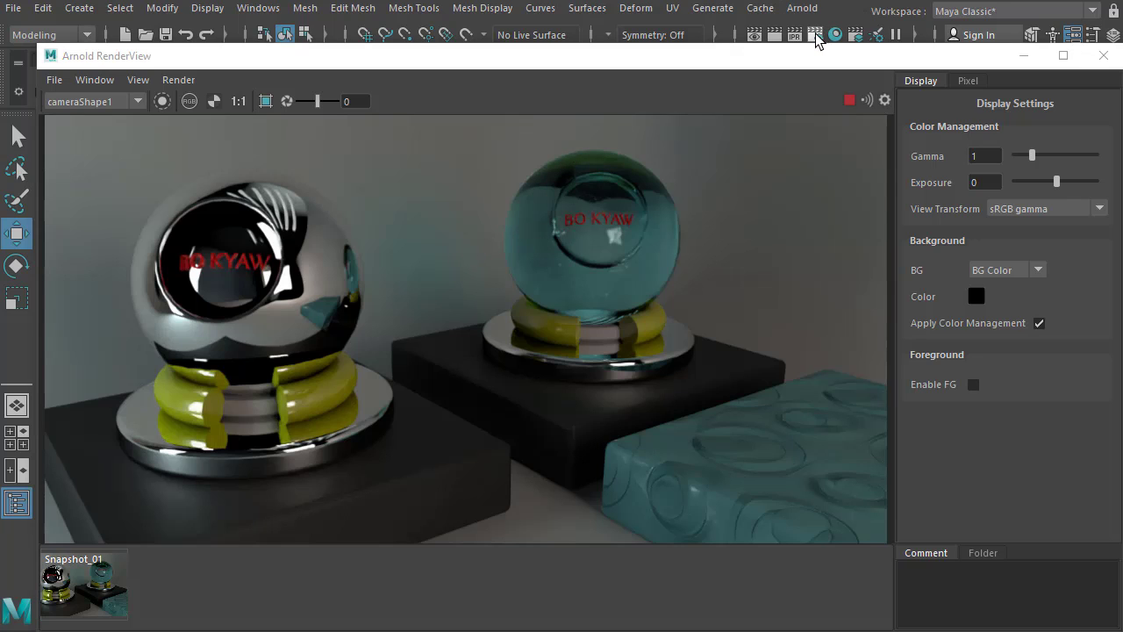
Set Arnold Ray Depth Diffuse and Specular to 3 in Render Settings
{"action": "left_click", "coordinate": [815, 34]}
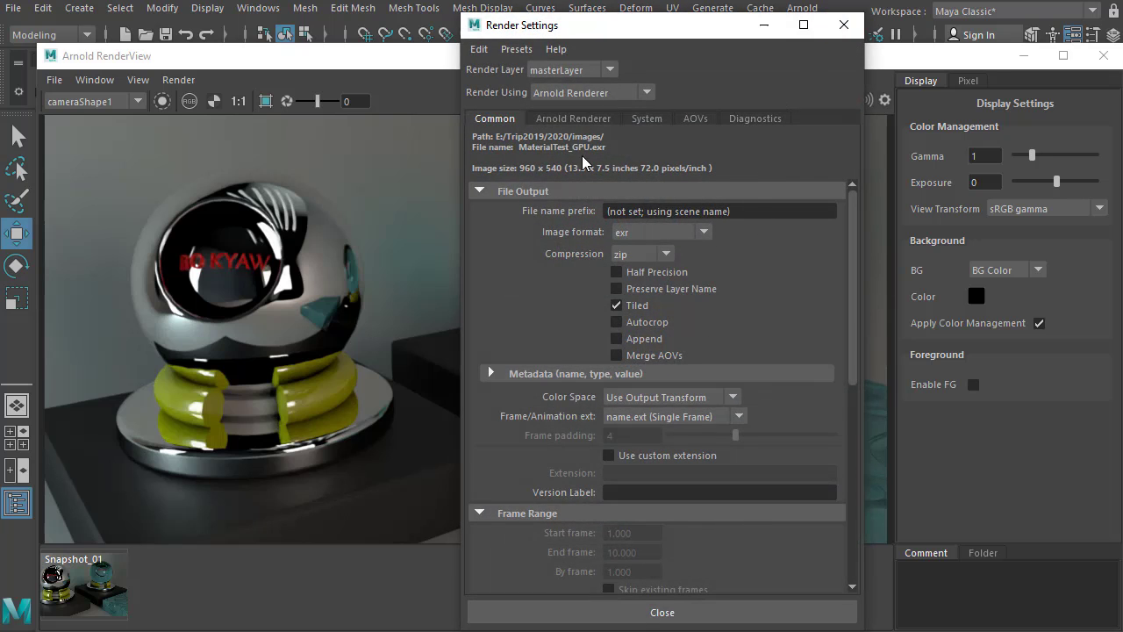
{"action": "left_click", "coordinate": [578, 117]}
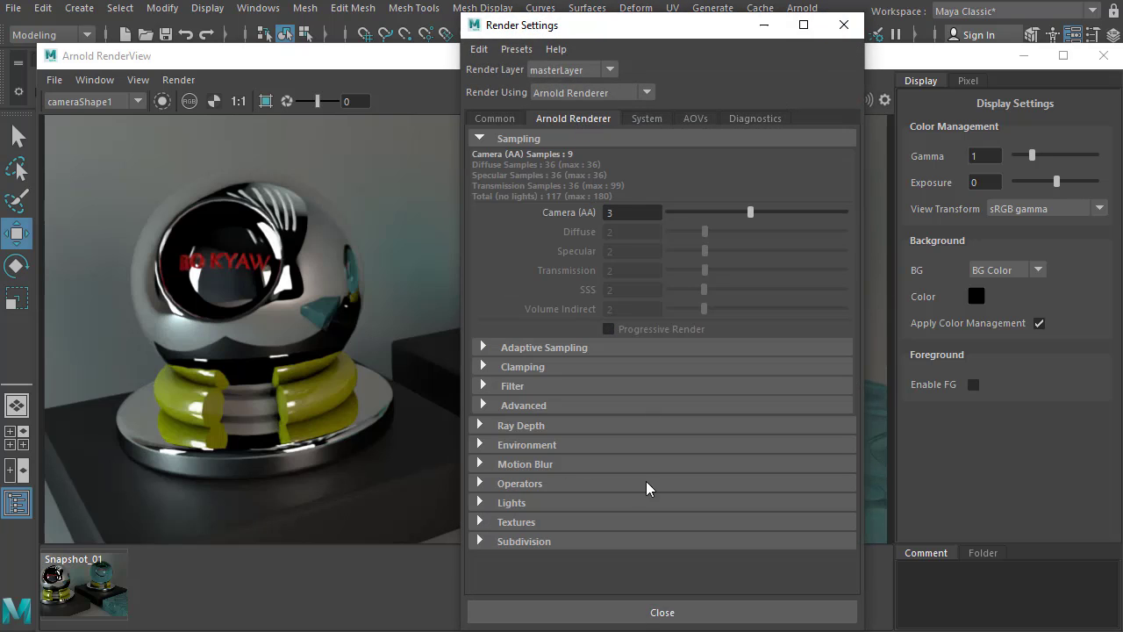
{"action": "left_click", "coordinate": [540, 425]}
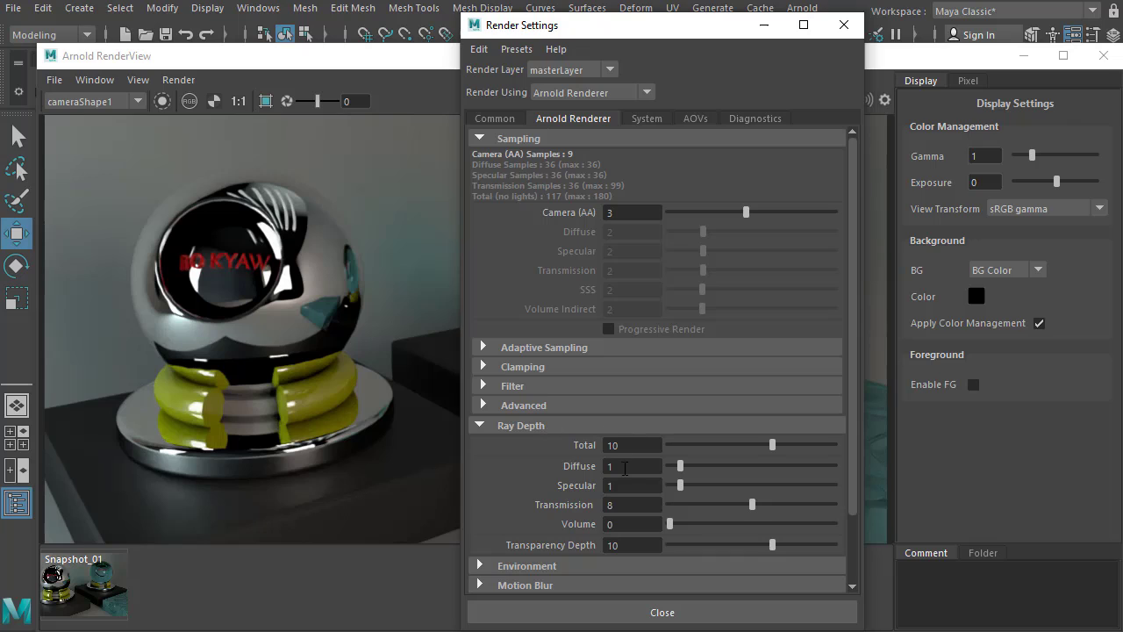
{"action": "double_click", "coordinate": [622, 463]}
{"action": "type", "text": "2"}
{"action": "key", "text": "Return"}
{"action": "type", "text": "3"}
{"action": "key", "text": "Tab"}
{"action": "type", "text": "3"}
{"action": "key", "text": "Return"}
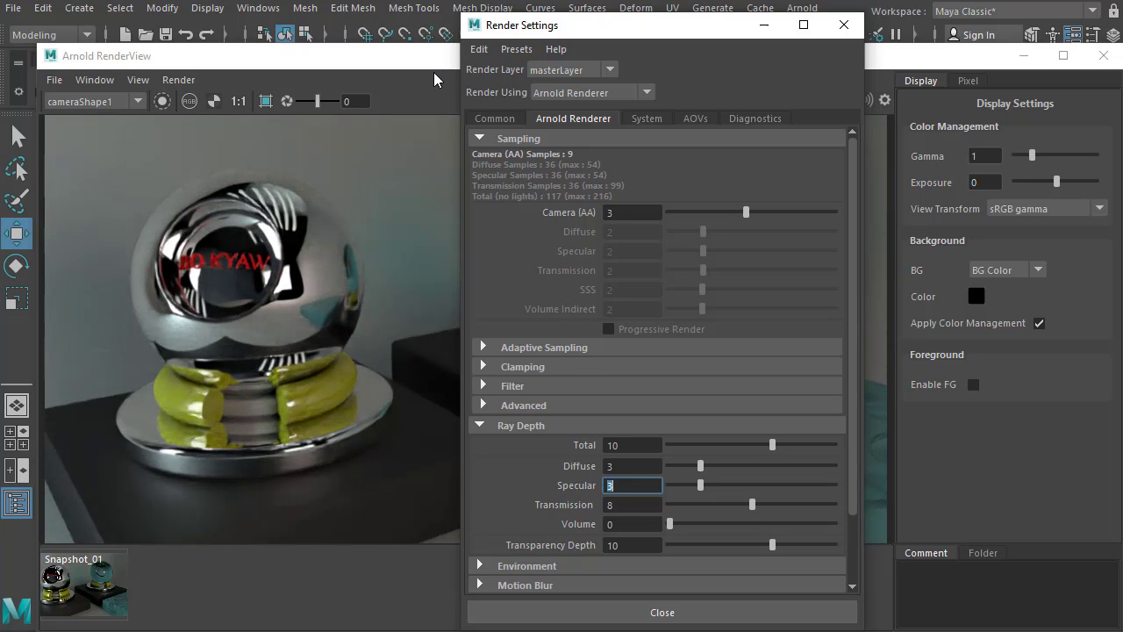
{"action": "left_click", "coordinate": [440, 80]}
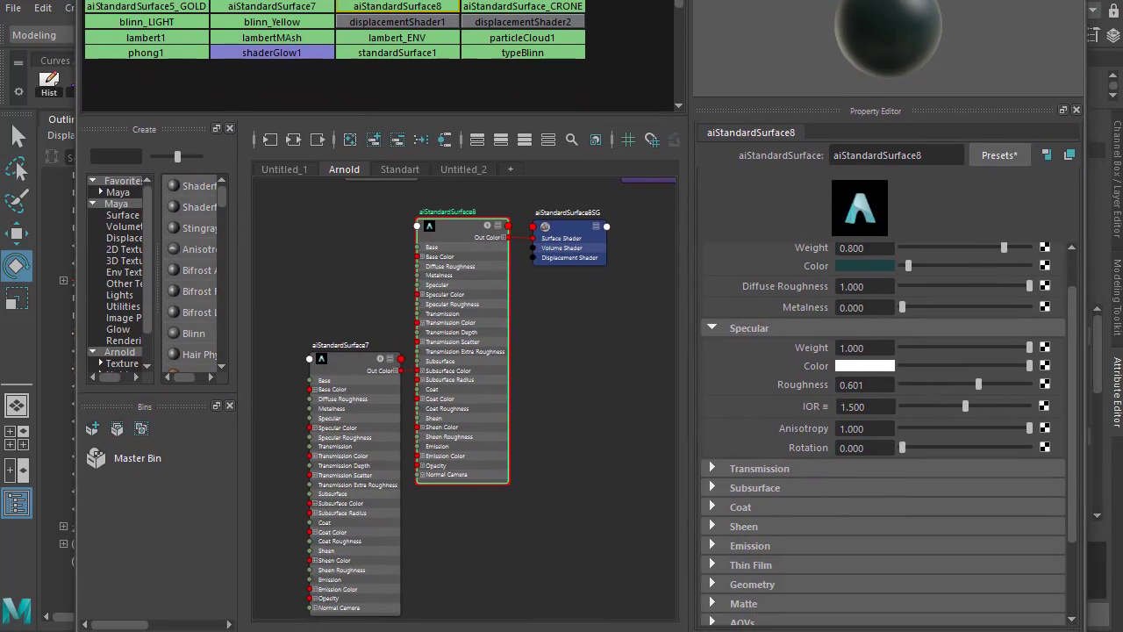
Set aiStandardSurface8 Specular Roughness to 0.500 and Anisotropy to 0, then view the render
{"action": "left_click", "coordinate": [448, 239]}
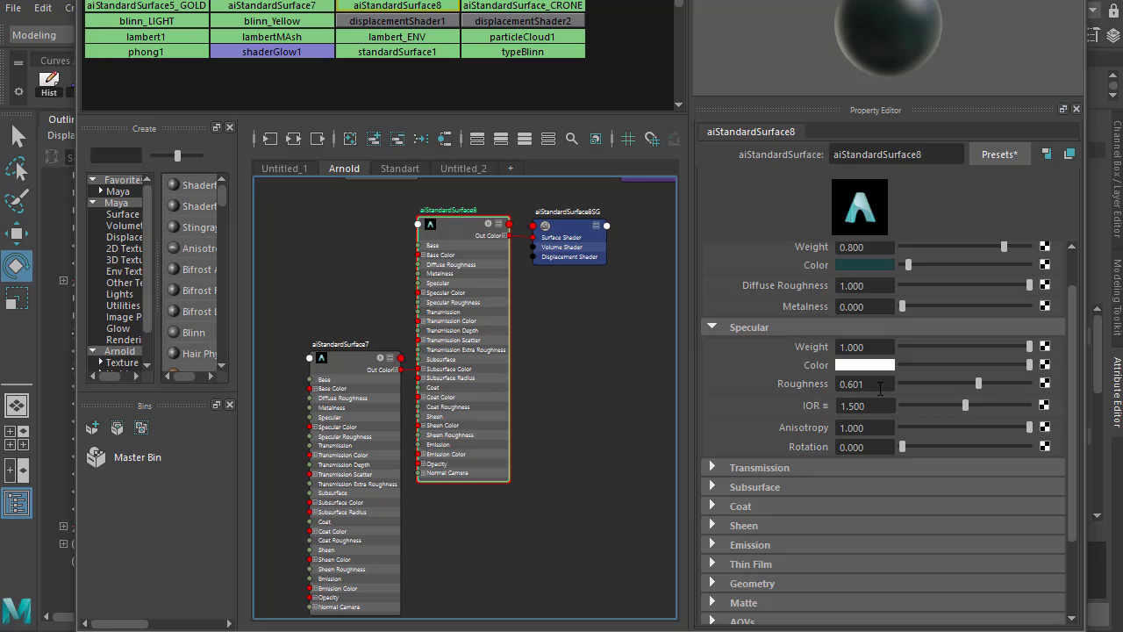
{"action": "left_click", "coordinate": [873, 384]}
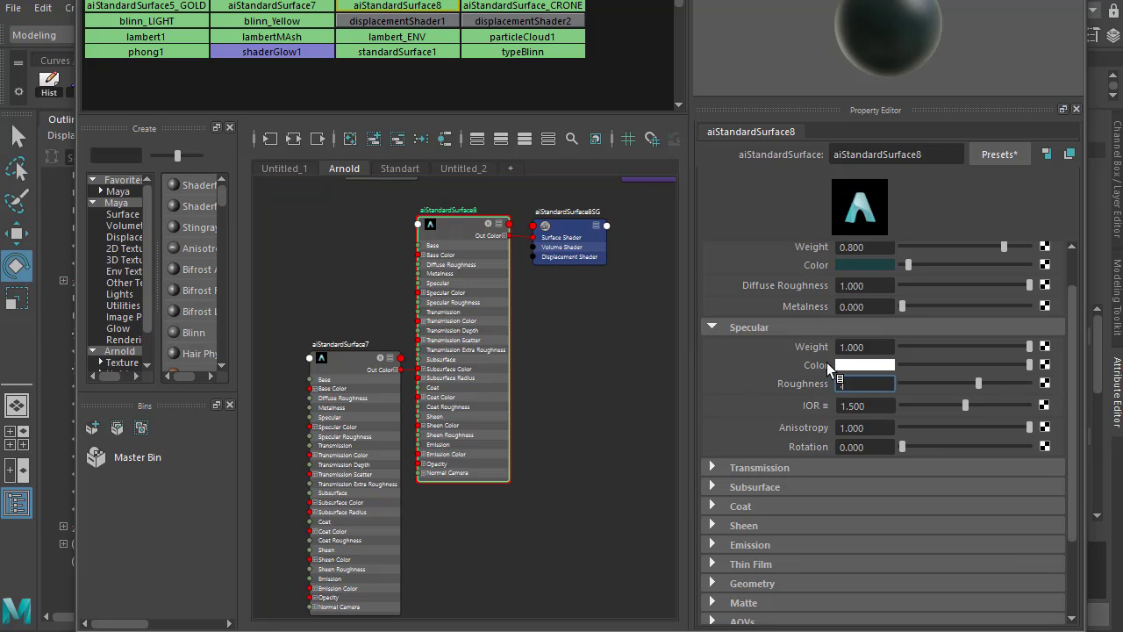
{"action": "type", "text": "55"}
{"action": "key", "text": "Return"}
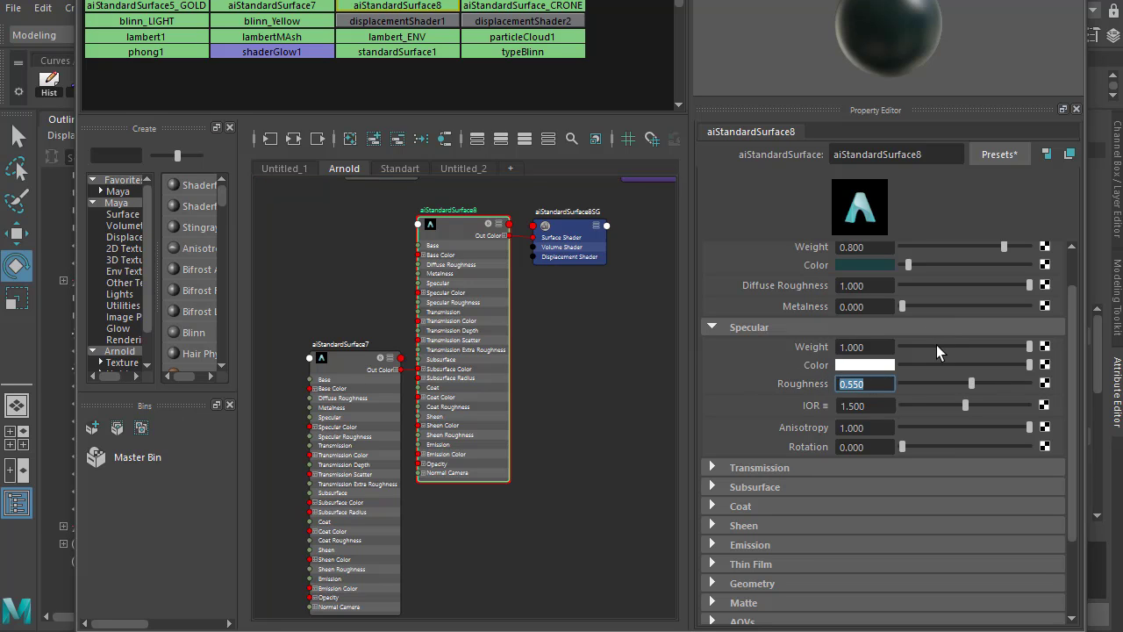
{"action": "type", "text": ".5"}
{"action": "key", "text": "Return"}
{"action": "left_click_drag", "start_coordinate": [1016, 427], "coordinate": [899, 427]}
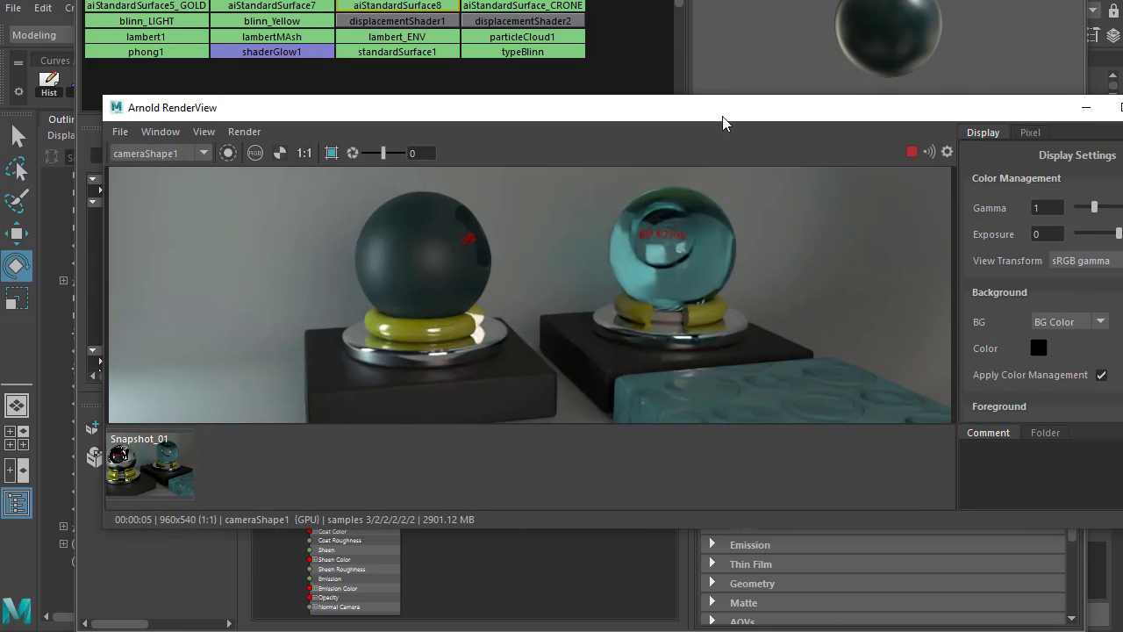
{"action": "left_click_drag", "start_coordinate": [722, 117], "coordinate": [698, 133]}
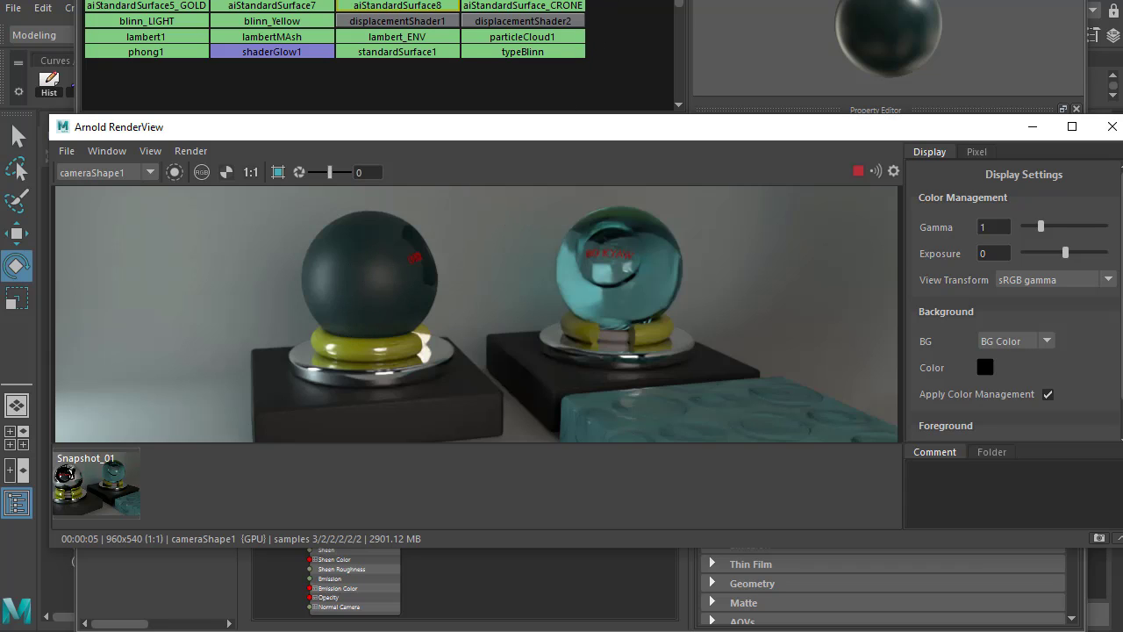
Raise Specular Anisotropy to about 0.5 and store the render as Snapshot_02
{"action": "left_click", "coordinate": [877, 574]}
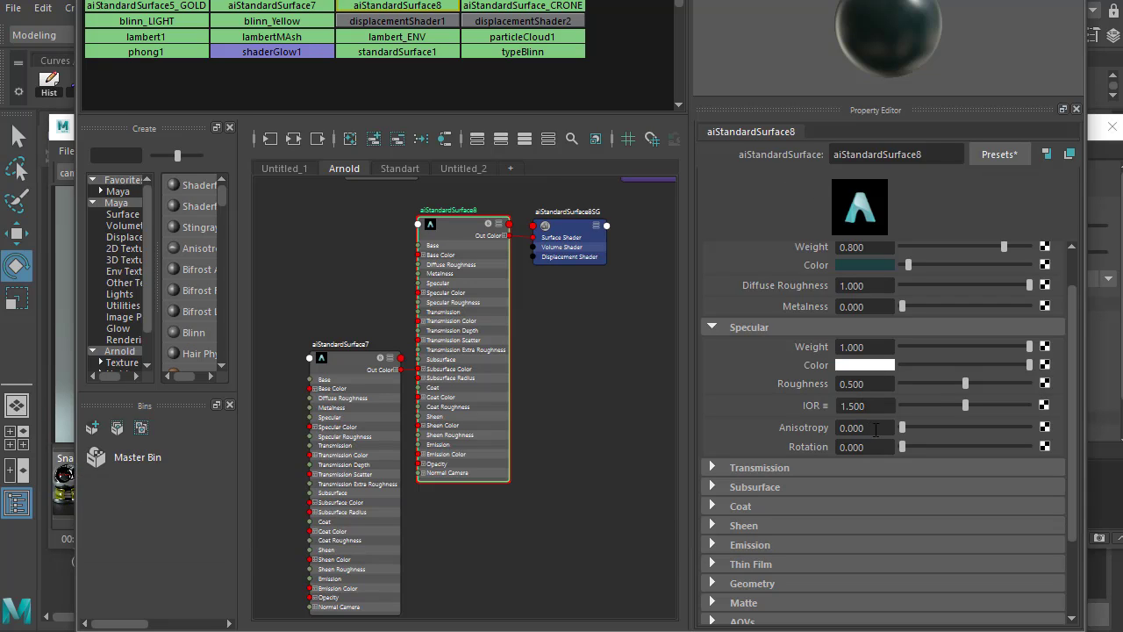
{"action": "left_click_drag", "start_coordinate": [904, 428], "coordinate": [964, 430]}
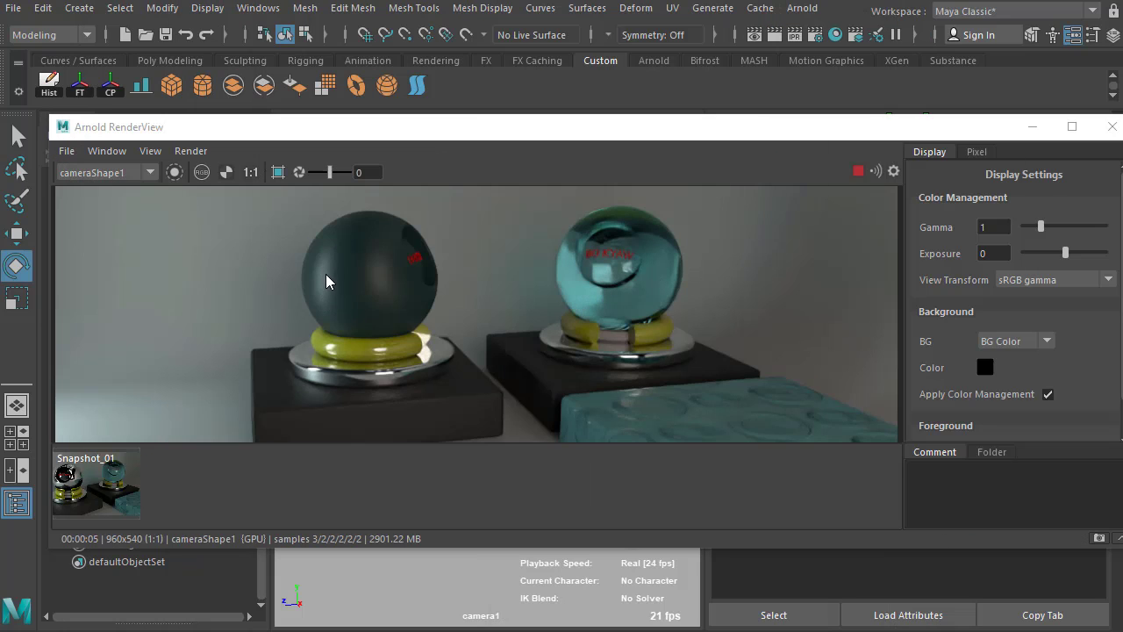
{"action": "left_click", "coordinate": [1099, 538]}
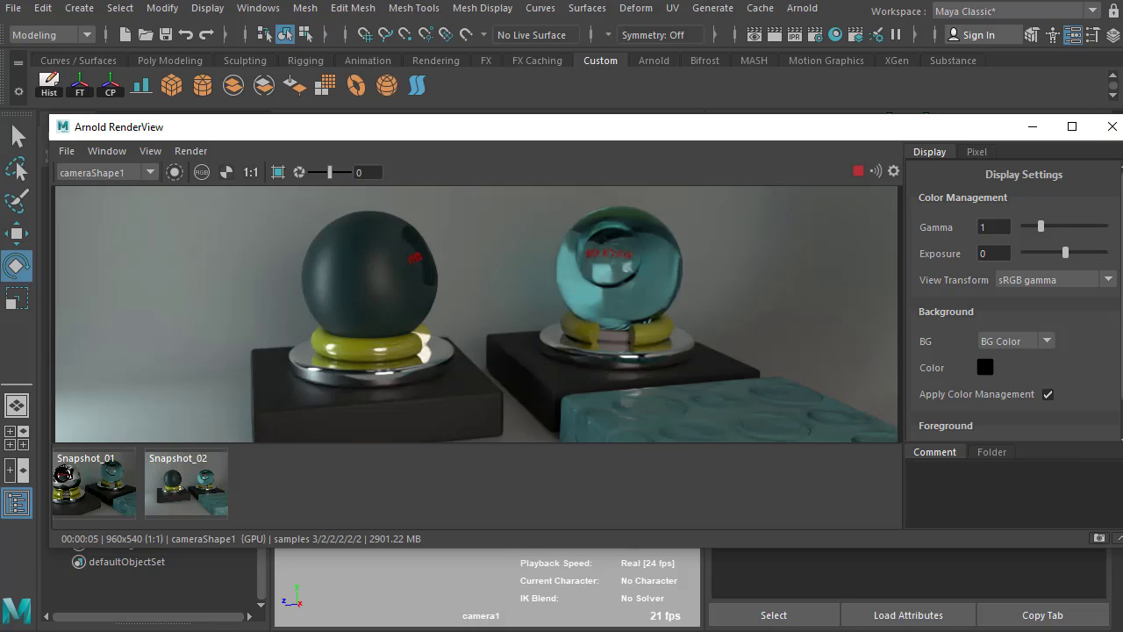
Re-render with Specular Anisotropy about 0.17 and compare against Snapshot_02
{"action": "left_click", "coordinate": [858, 172]}
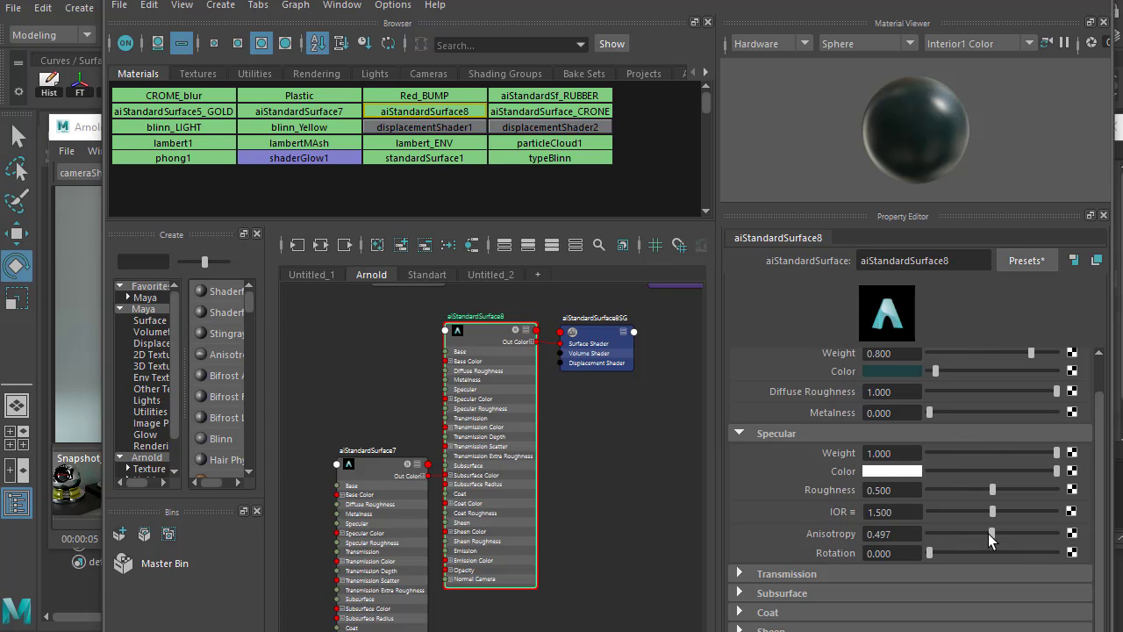
{"action": "left_click_drag", "start_coordinate": [988, 534], "coordinate": [933, 533]}
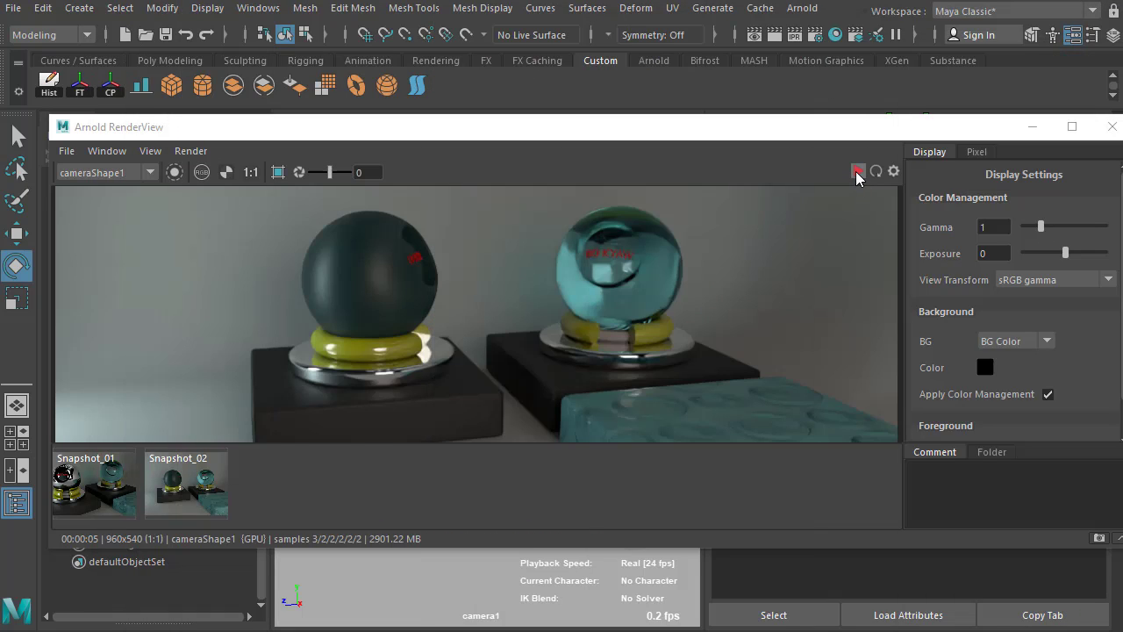
{"action": "left_click", "coordinate": [857, 174]}
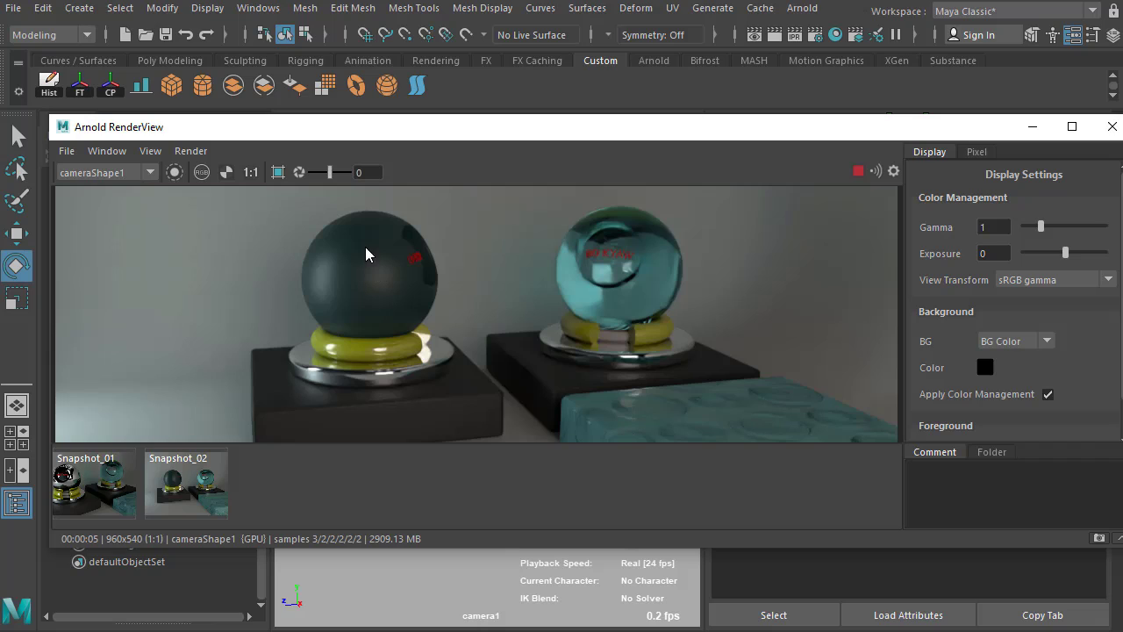
{"action": "left_click", "coordinate": [209, 488]}
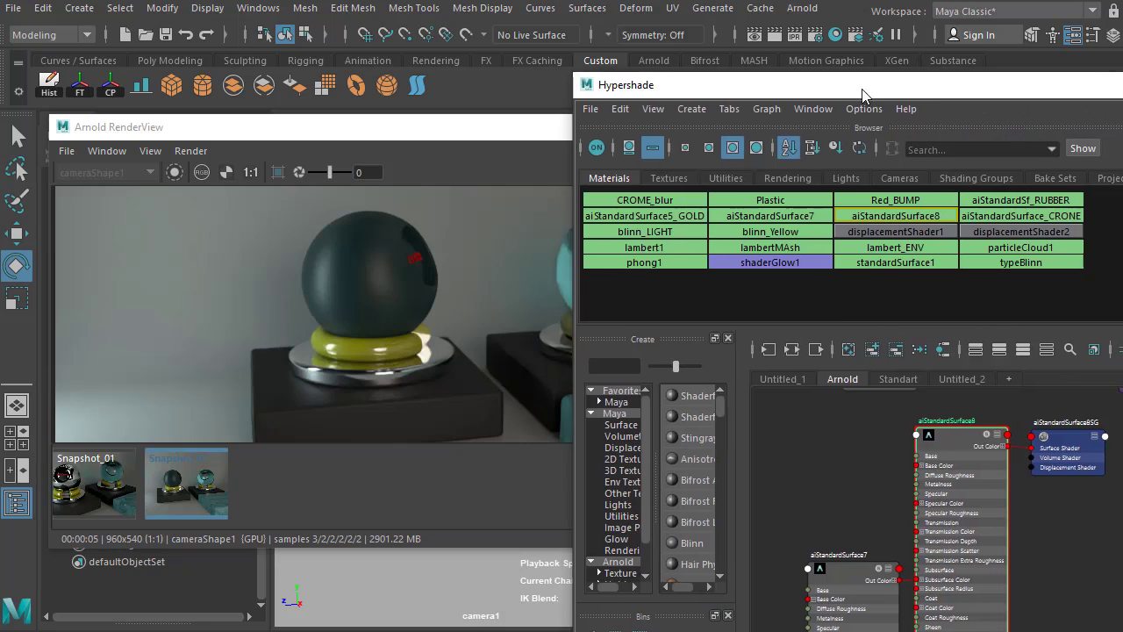
Raise Specular Anisotropy to 1 and return the RenderView to the live render
{"action": "left_click_drag", "start_coordinate": [893, 93], "coordinate": [456, 1]}
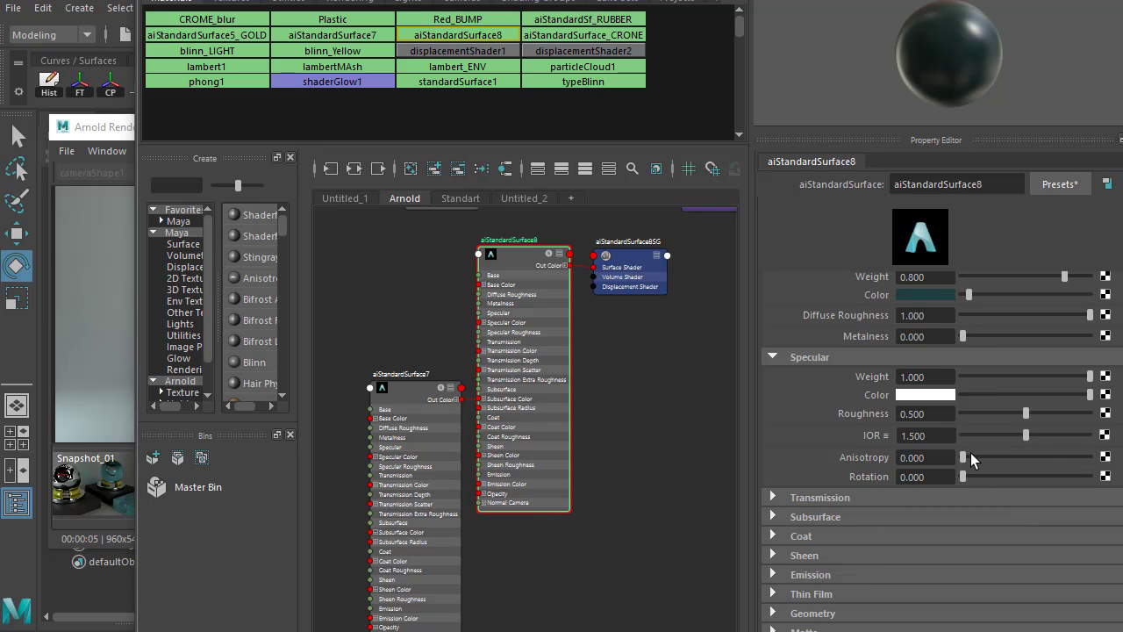
{"action": "left_click_drag", "start_coordinate": [962, 457], "coordinate": [1096, 457]}
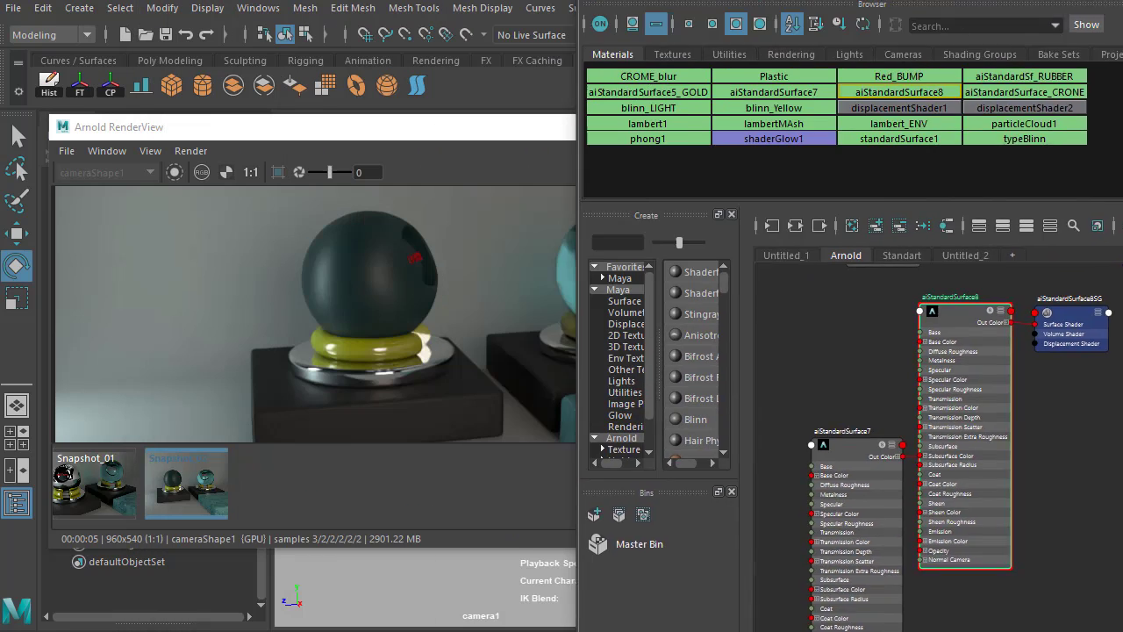
{"action": "left_click_drag", "start_coordinate": [263, 3], "coordinate": [1053, 9]}
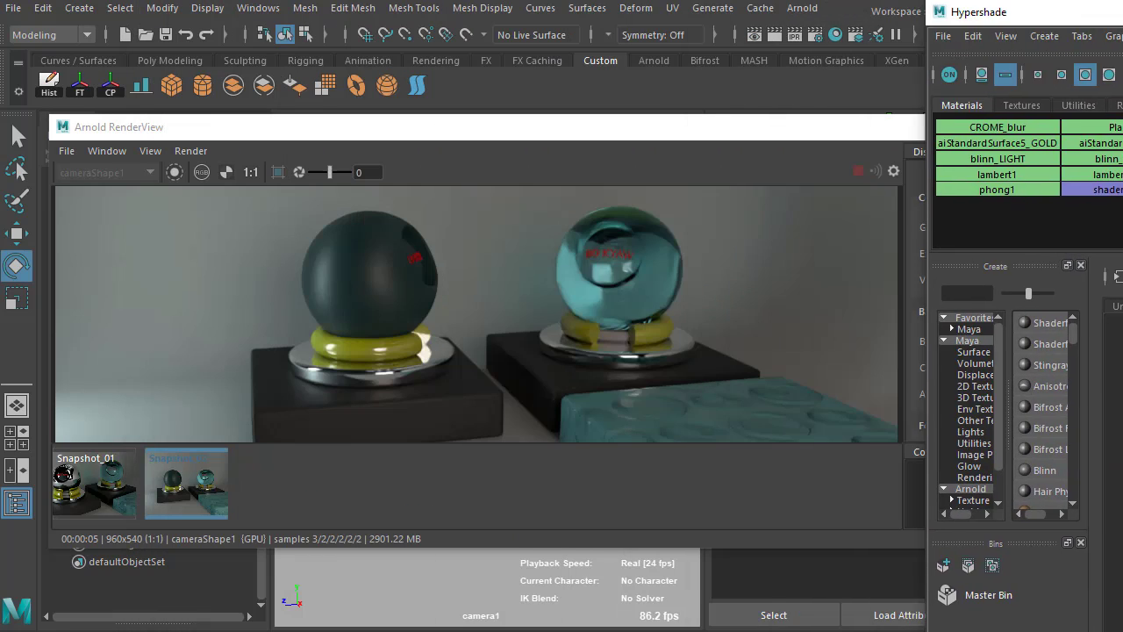
{"action": "left_click", "coordinate": [975, 432]}
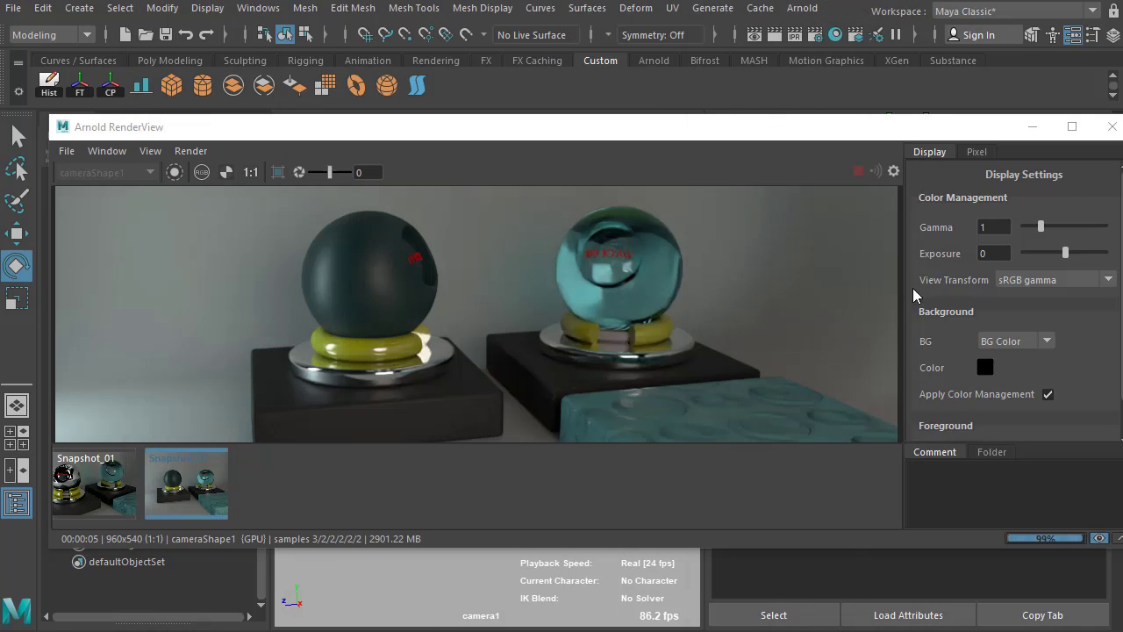
{"action": "left_click", "coordinate": [210, 491]}
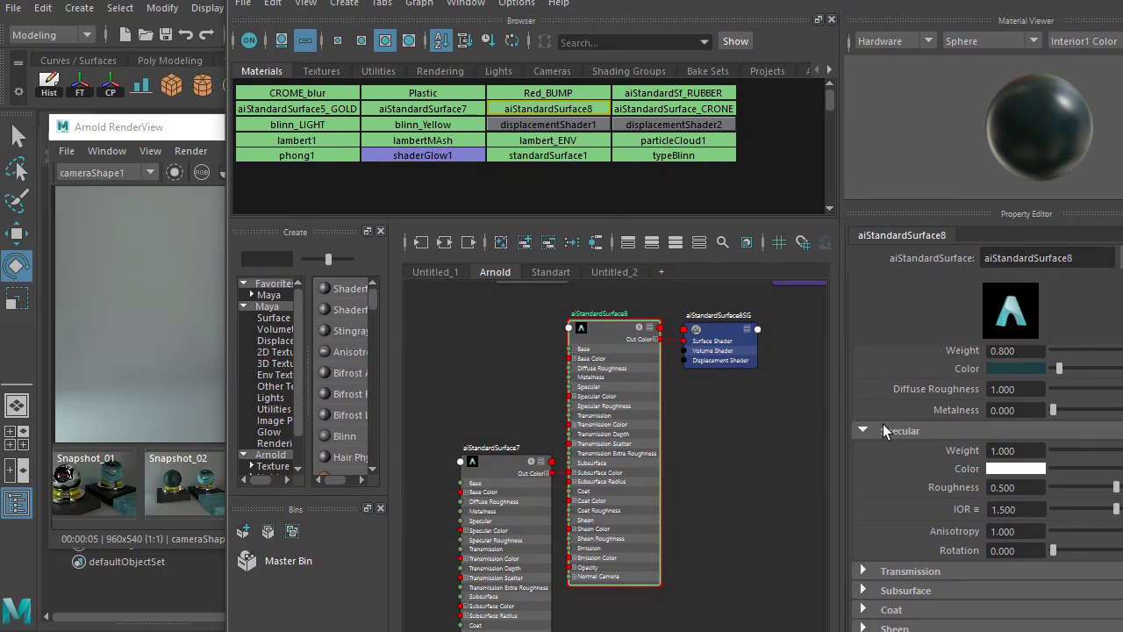
Set Specular Anisotropy to 0.700 and Rotation to about 0.5
{"action": "left_click", "coordinate": [1018, 531]}
{"action": "type", "text": "."}
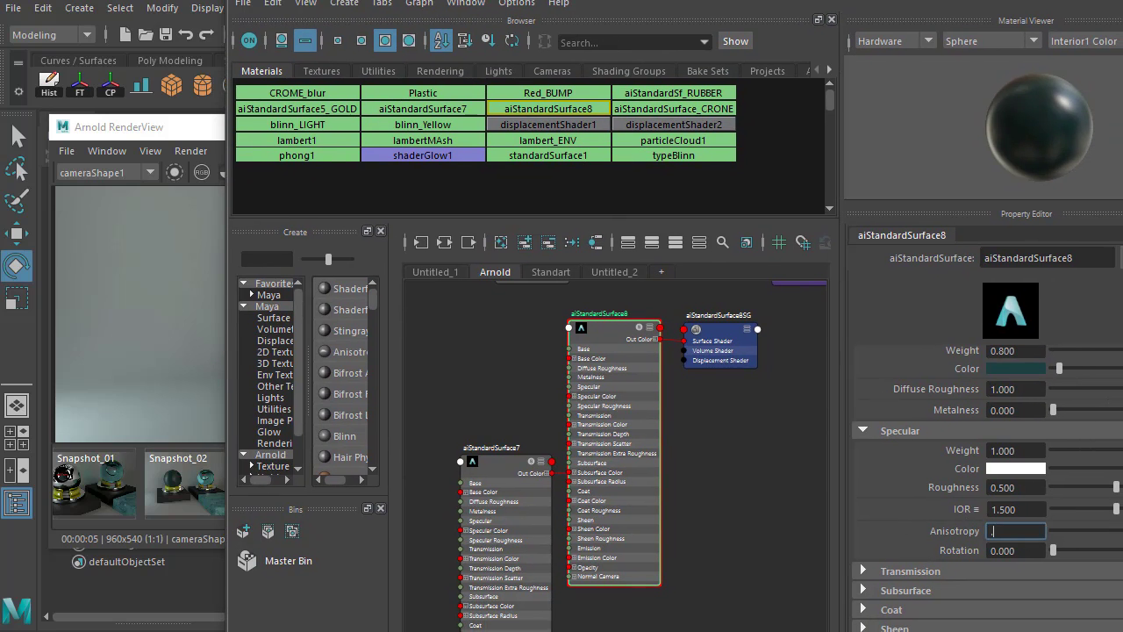
{"action": "type", "text": "7"}
{"action": "key", "text": "Return"}
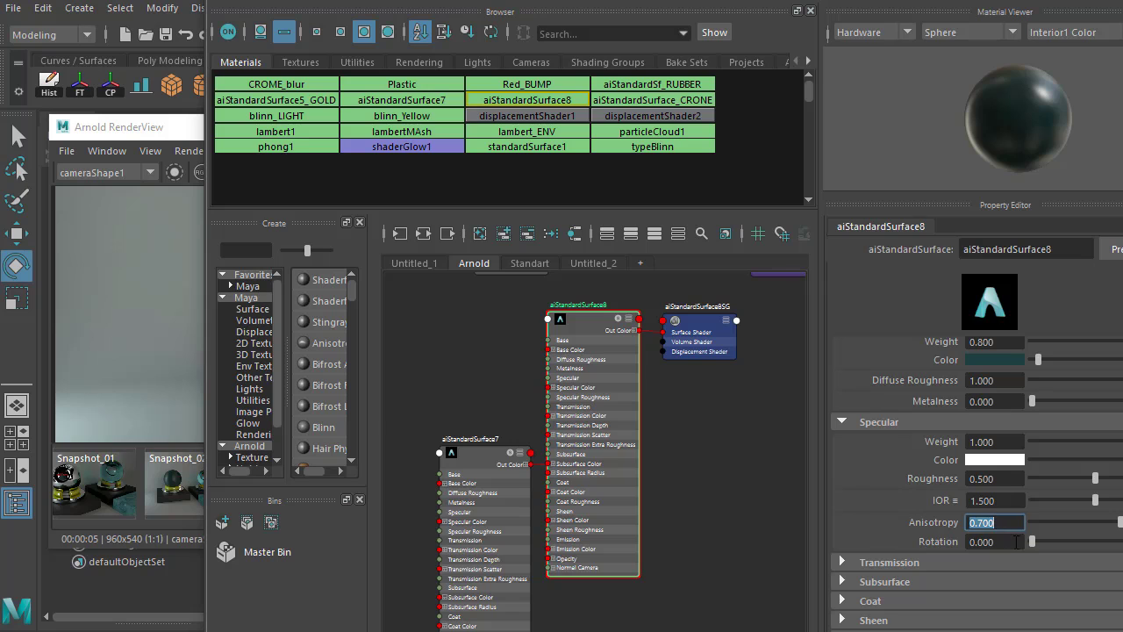
{"action": "left_click_drag", "start_coordinate": [1032, 541], "coordinate": [1099, 542]}
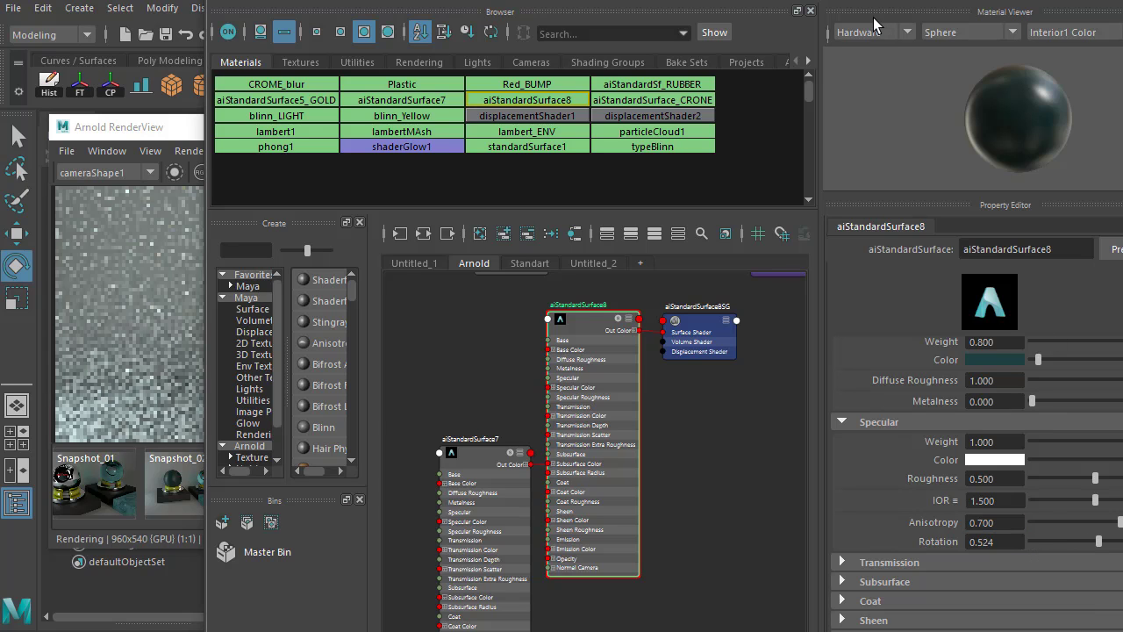